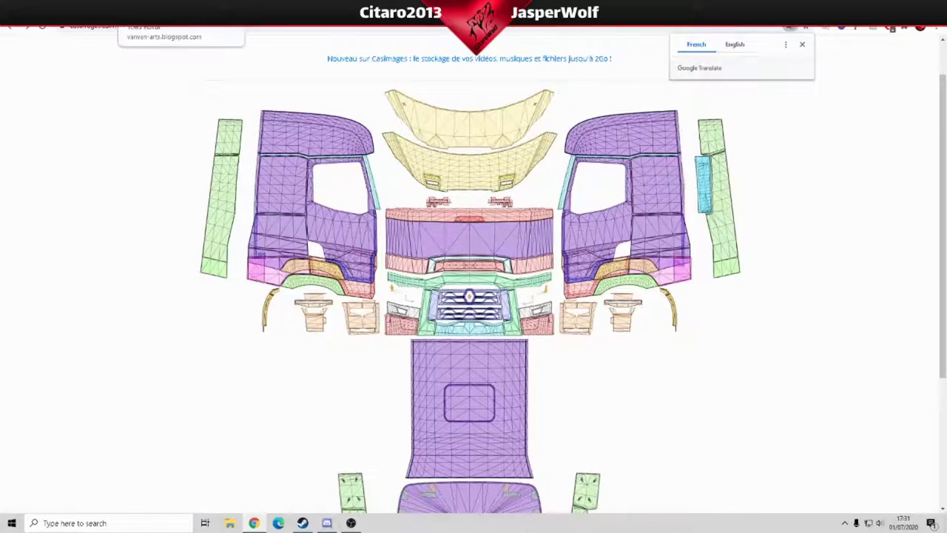
Open the RenaultT_SCS template image from the desktop in paint.net
{"action": "left_click", "coordinate": [148, 15]}
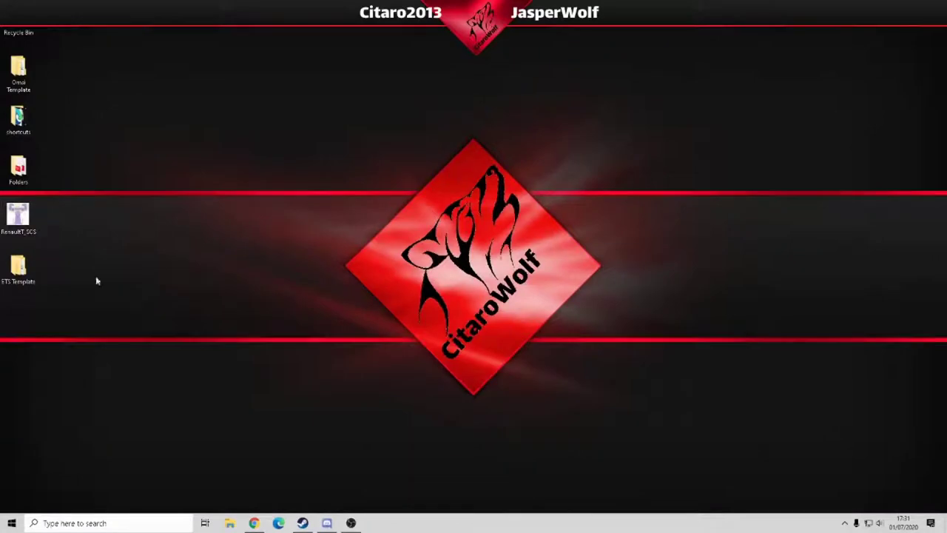
{"action": "right_click", "coordinate": [18, 216]}
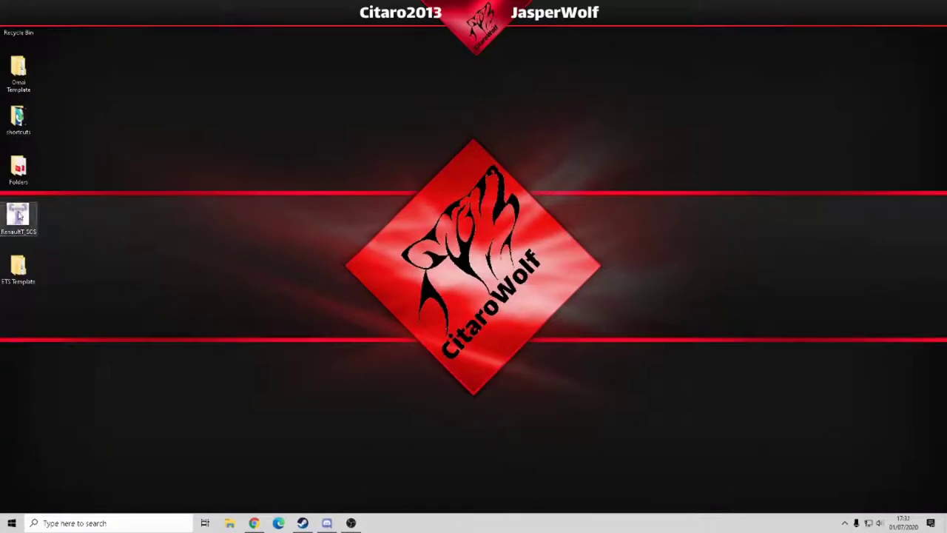
{"action": "mouse_move", "coordinate": [63, 348]}
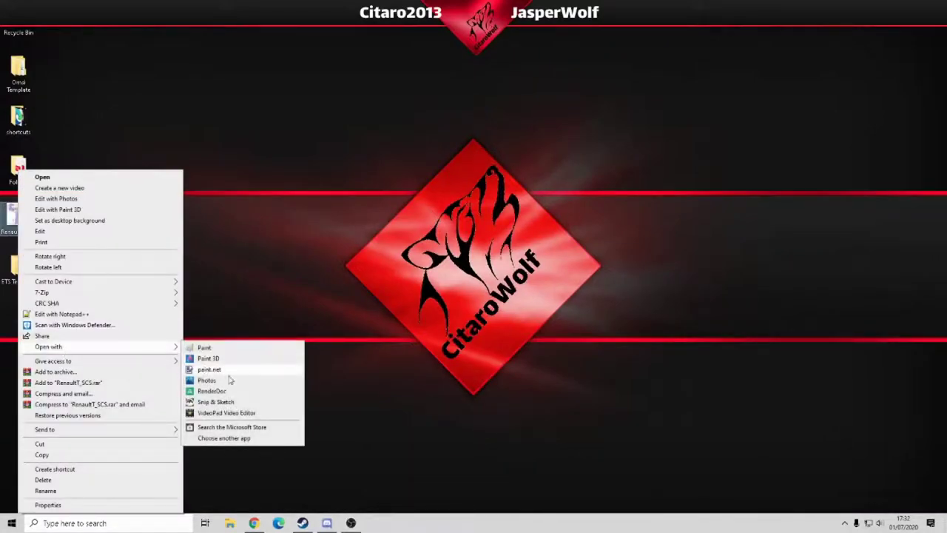
{"action": "left_click", "coordinate": [234, 371]}
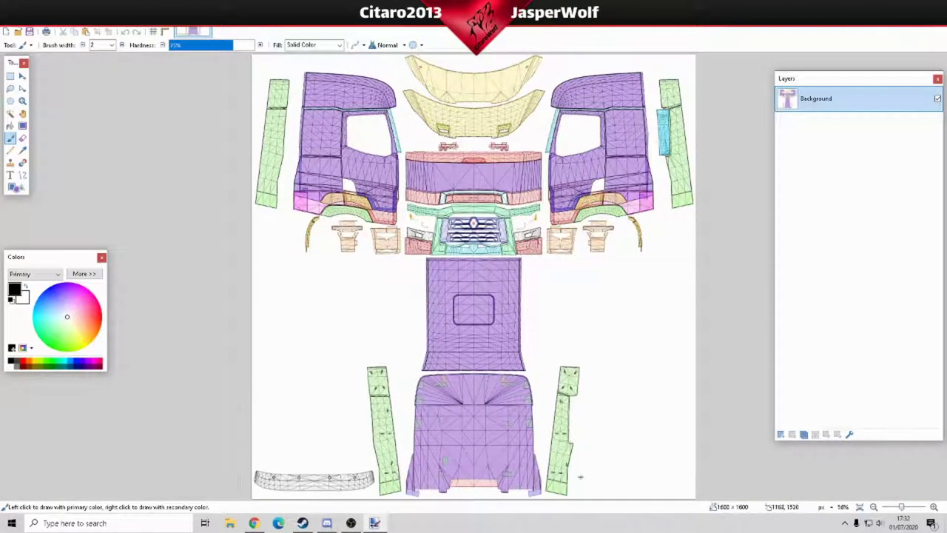
Add a new layer above the template background and set its blend mode to Multiply
{"action": "left_click", "coordinate": [781, 434]}
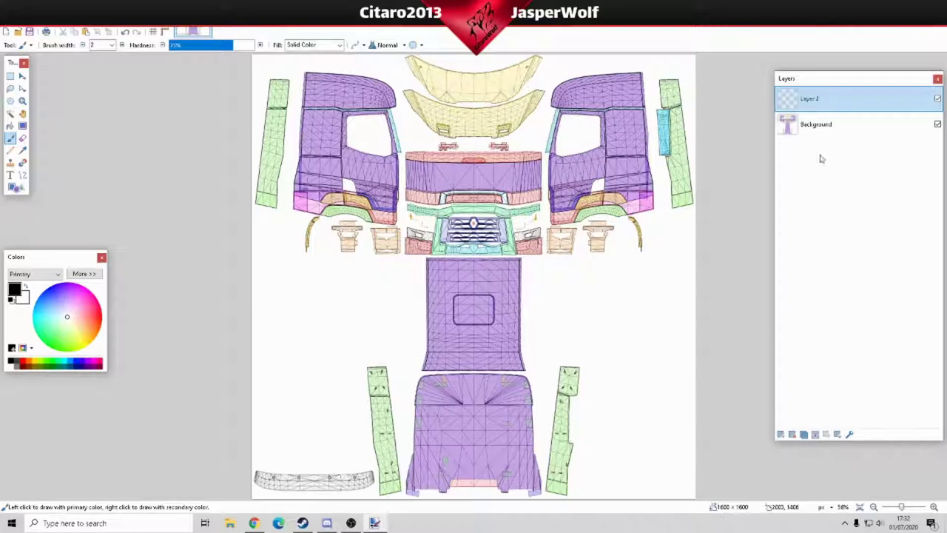
{"action": "double_click", "coordinate": [836, 103]}
{"action": "left_click", "coordinate": [425, 262]}
{"action": "left_click", "coordinate": [419, 281]}
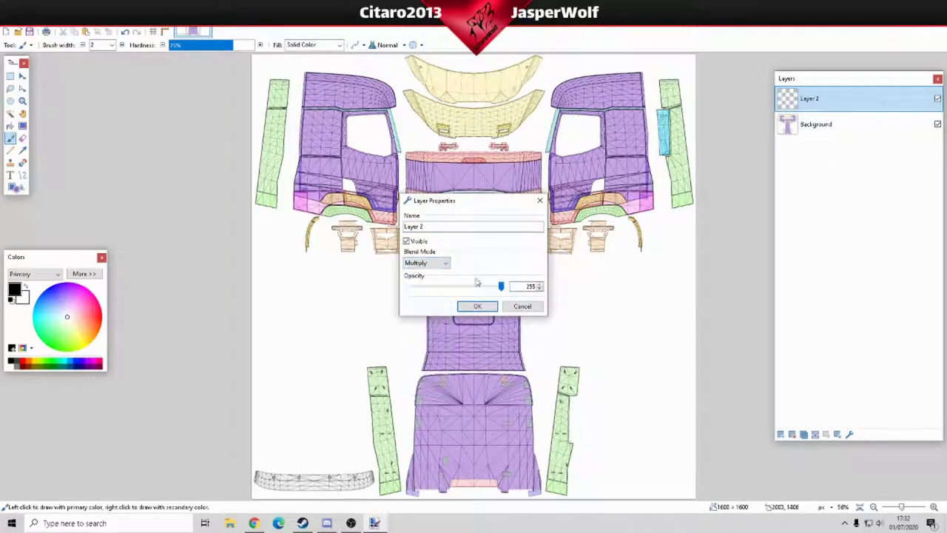
{"action": "left_click", "coordinate": [477, 306]}
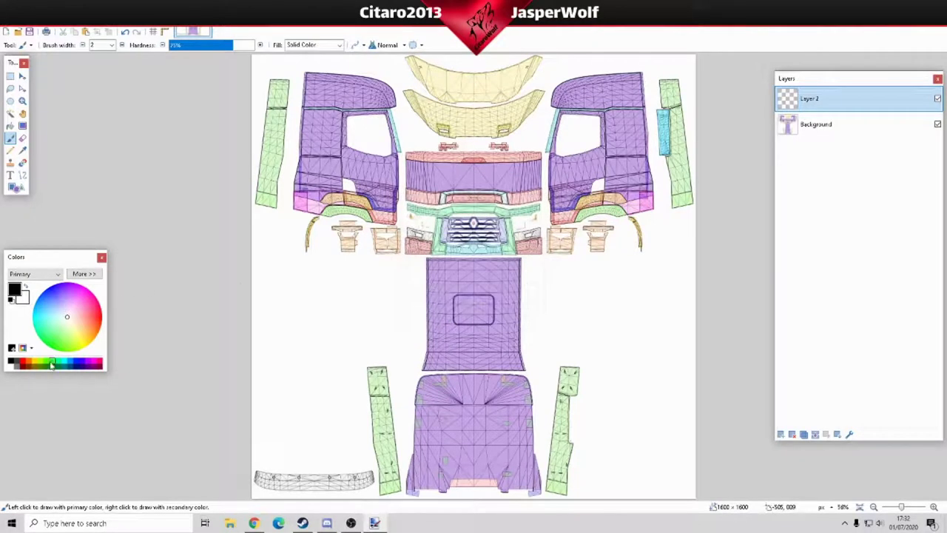
Cover the whole canvas on the Multiply layer with a filled dark red rectangle
{"action": "left_click", "coordinate": [23, 366]}
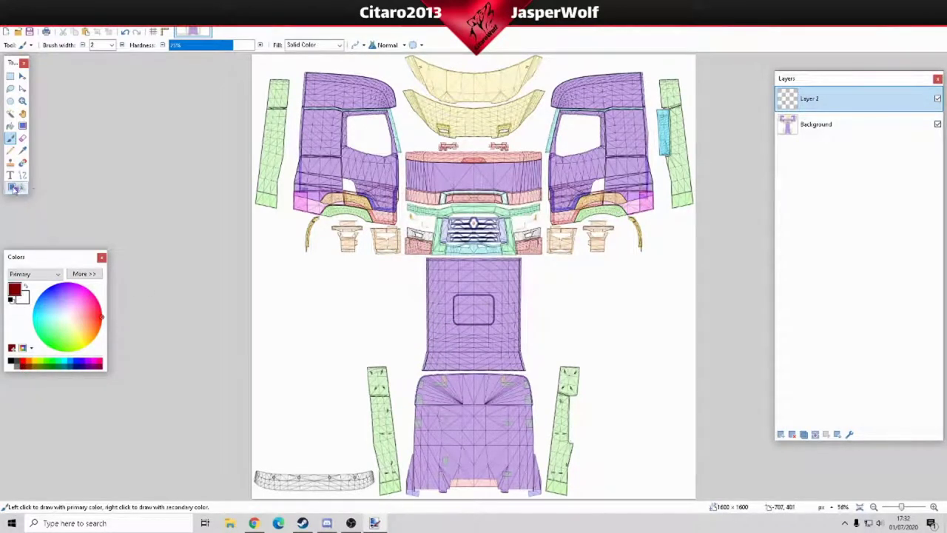
{"action": "left_click", "coordinate": [14, 188]}
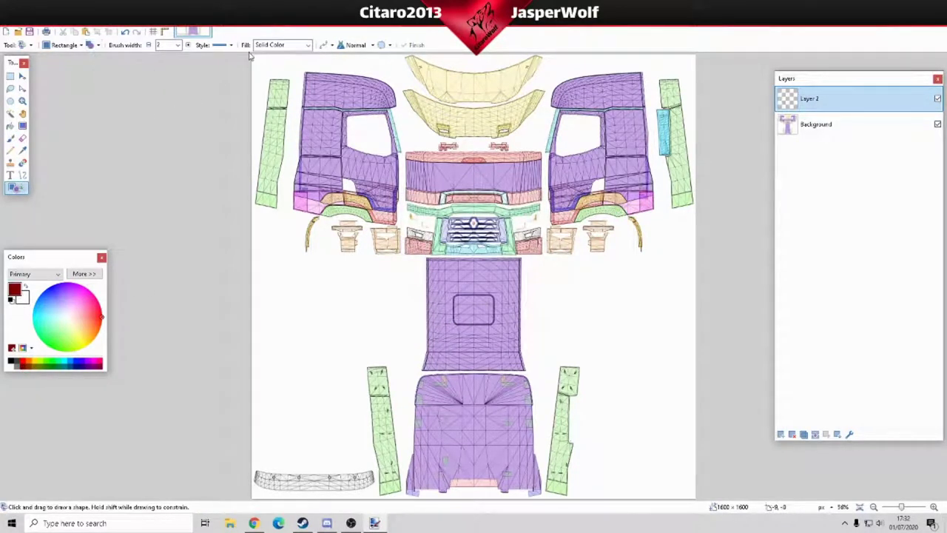
{"action": "left_click_drag", "start_coordinate": [249, 53], "coordinate": [715, 503]}
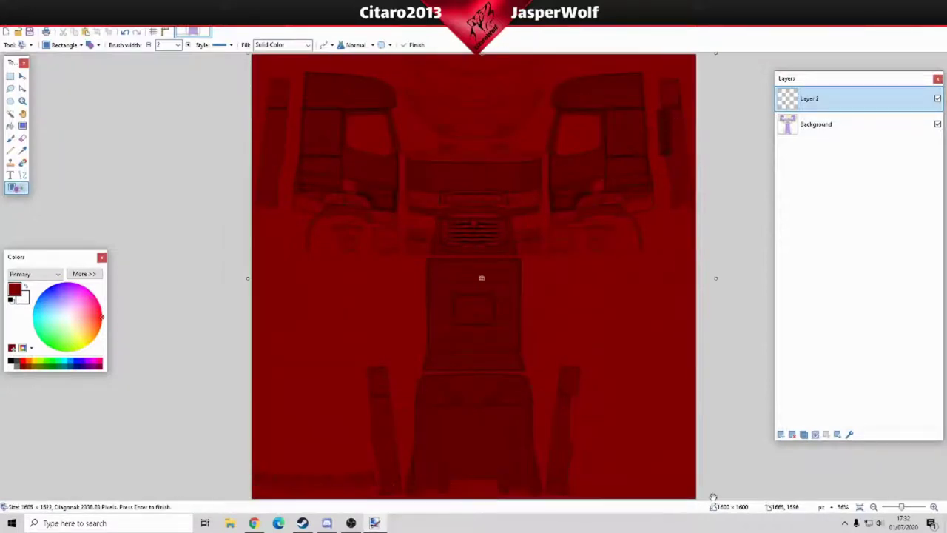
{"action": "key", "text": "Return"}
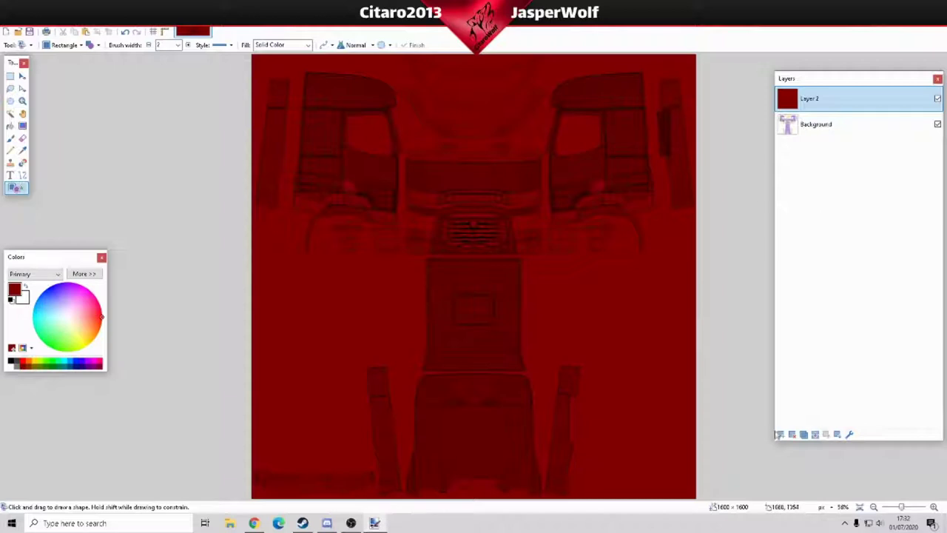
Add another new layer above the red one and open the CitaroWolflogo image from the Citaro2020 folder in Videos
{"action": "left_click", "coordinate": [780, 435]}
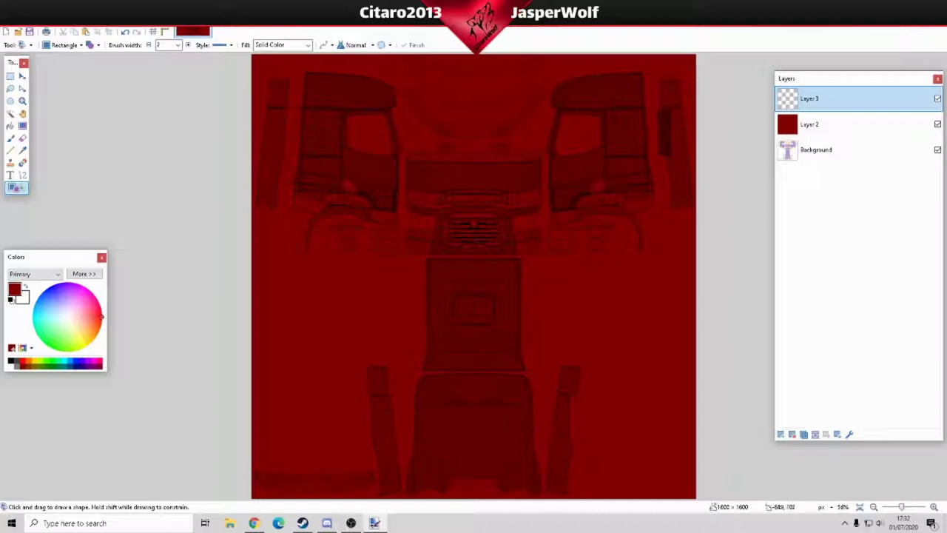
{"action": "left_click", "coordinate": [16, 34]}
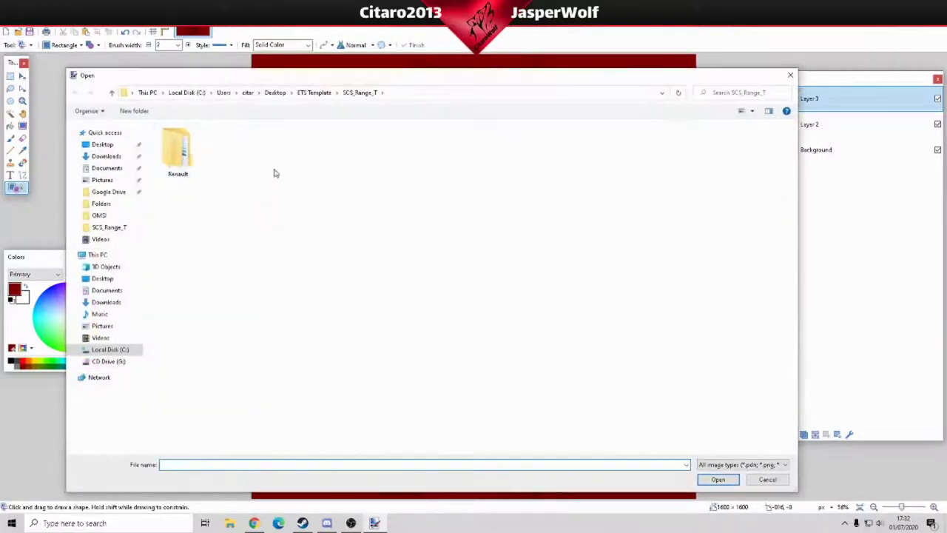
{"action": "left_click", "coordinate": [102, 145]}
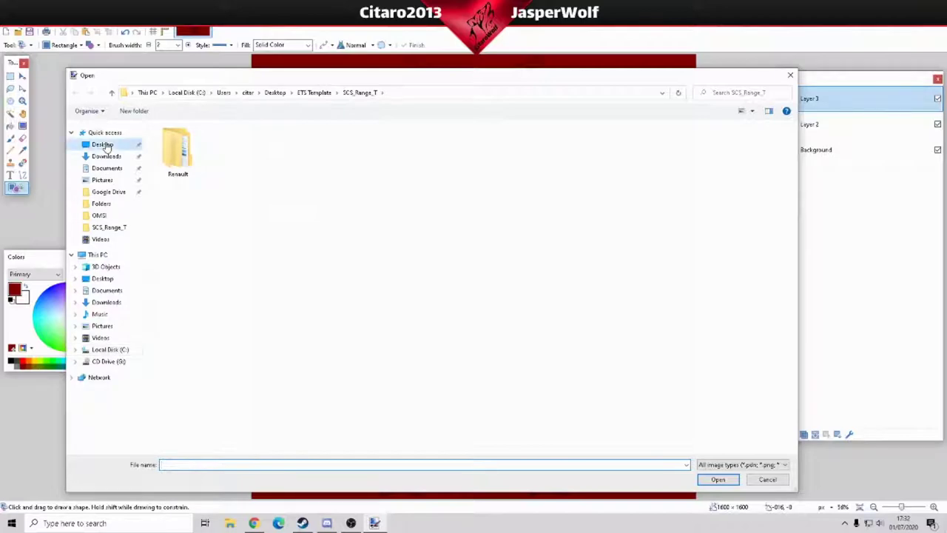
{"action": "left_click", "coordinate": [101, 239]}
{"action": "double_click", "coordinate": [284, 152]}
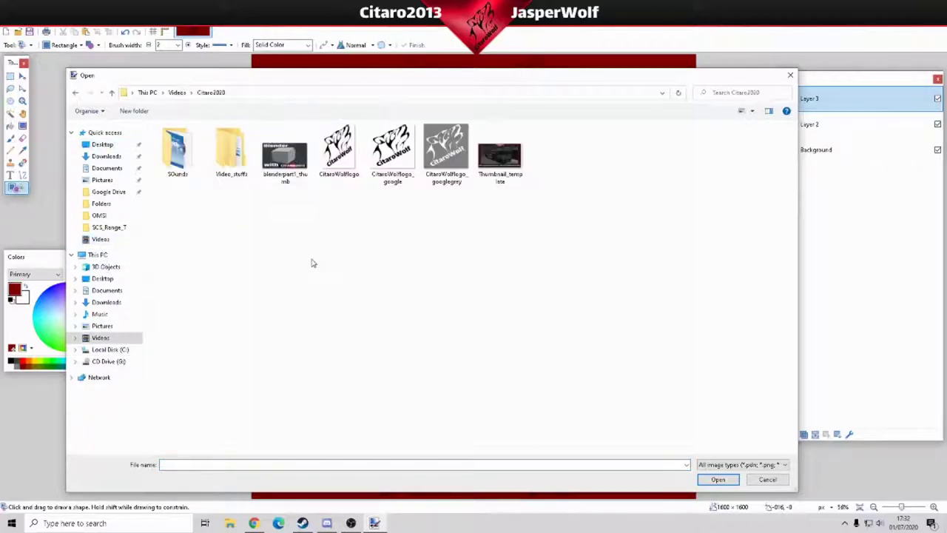
{"action": "left_click", "coordinate": [339, 157]}
{"action": "left_click", "coordinate": [718, 480]}
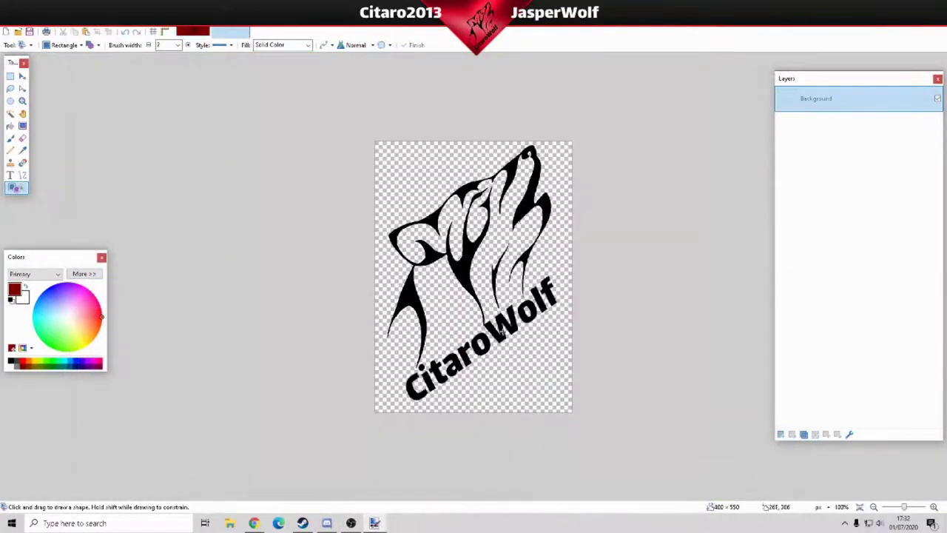
Select the black logo artwork with the Magic Wand and fill it with white at opacity 128
{"action": "left_click", "coordinate": [9, 114]}
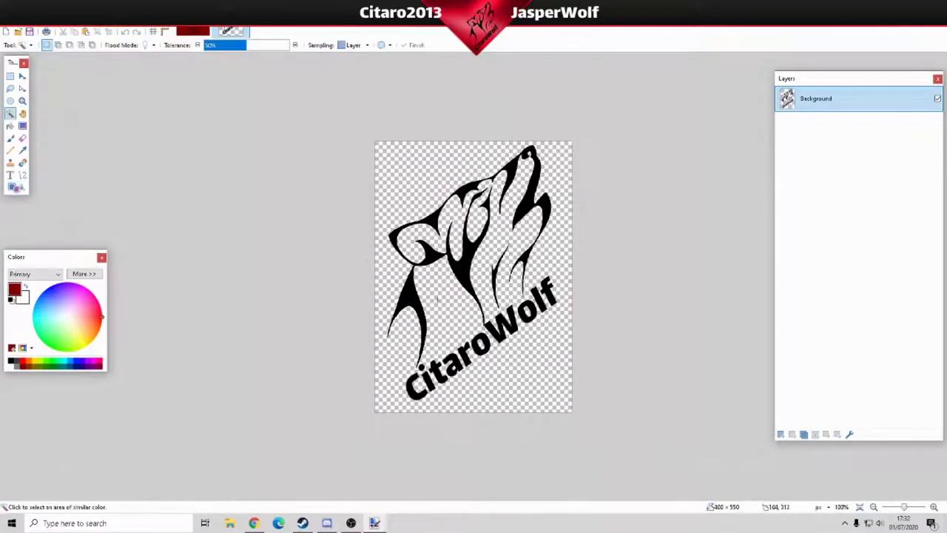
{"action": "left_click", "coordinate": [464, 275]}
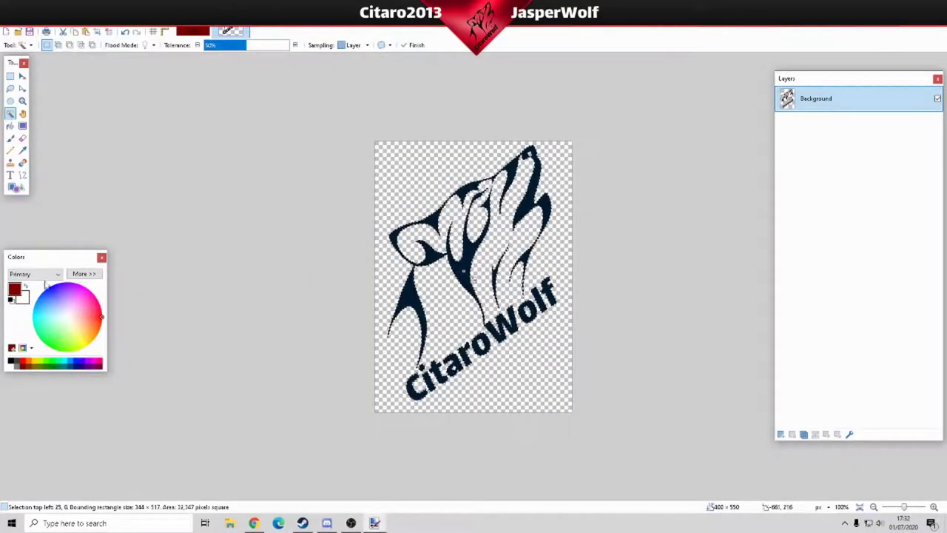
{"action": "left_click", "coordinate": [86, 274]}
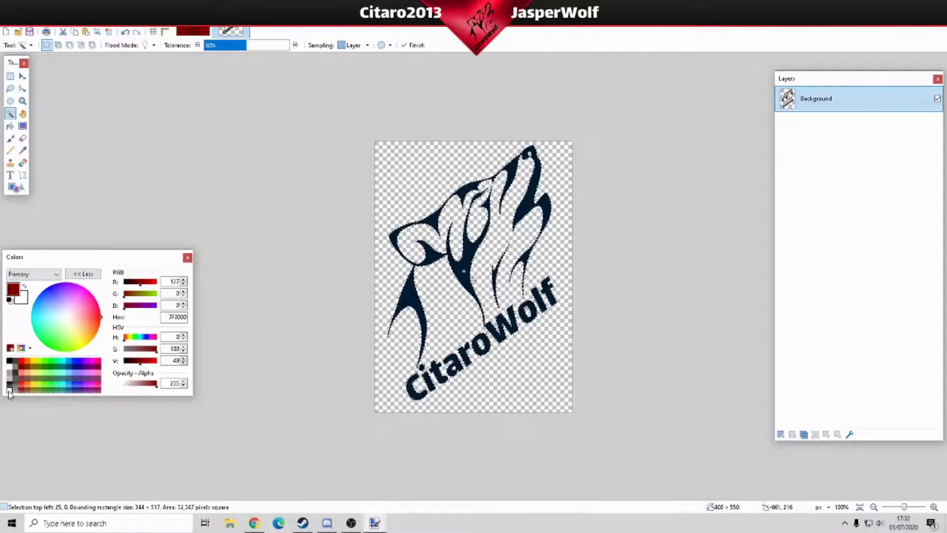
{"action": "left_click", "coordinate": [9, 384]}
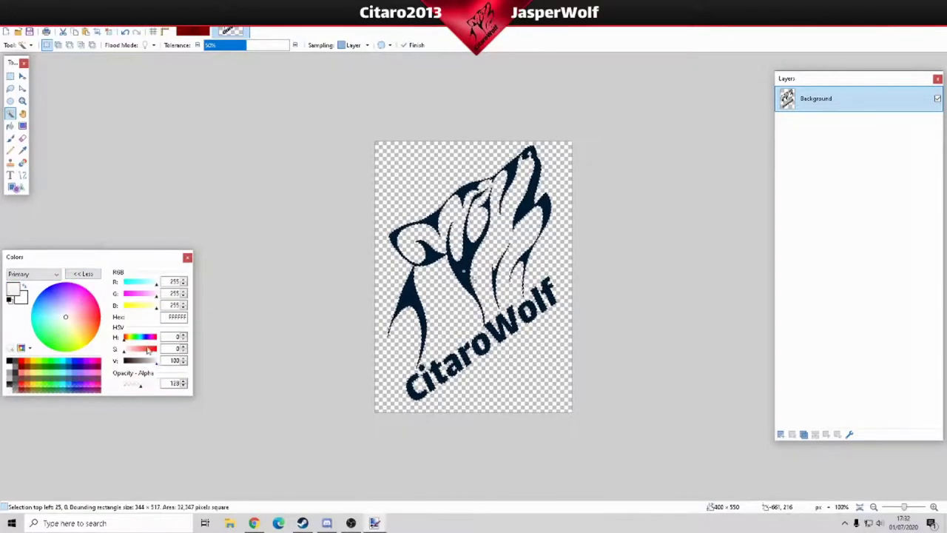
{"action": "left_click", "coordinate": [10, 126]}
{"action": "left_click", "coordinate": [462, 262]}
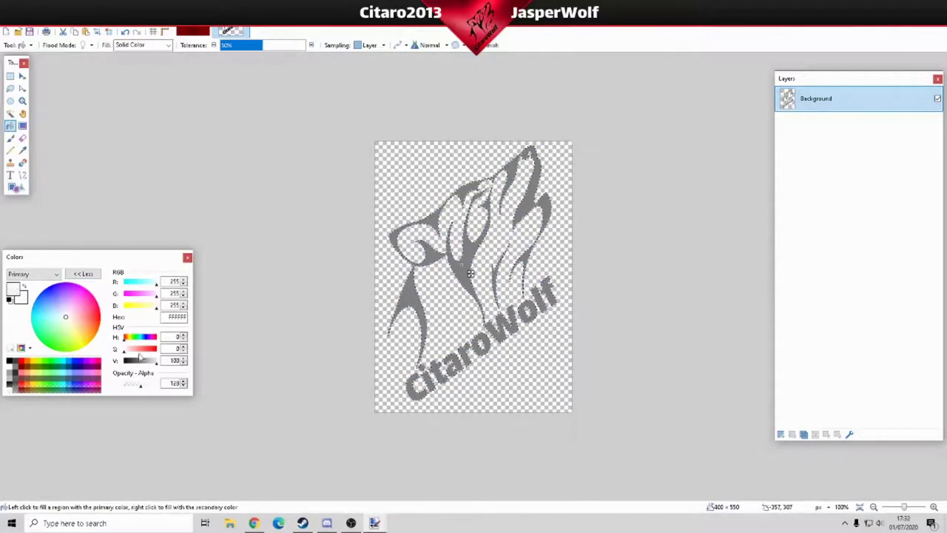
Adjust the logo's fill colour to pure white (FFFFFF) with an opacity of 209
{"action": "left_click_drag", "start_coordinate": [157, 365], "coordinate": [154, 366]}
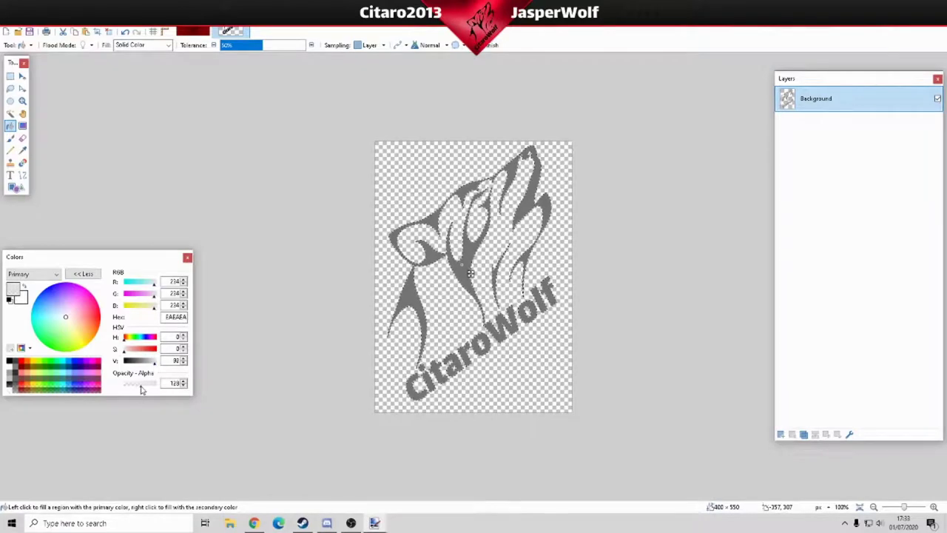
{"action": "left_click", "coordinate": [148, 388]}
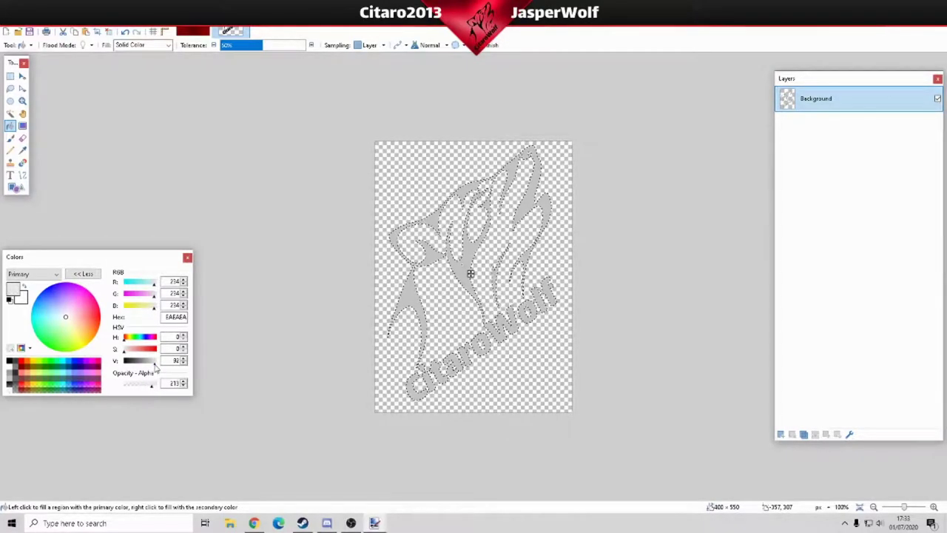
{"action": "left_click_drag", "start_coordinate": [155, 363], "coordinate": [159, 368]}
{"action": "left_click", "coordinate": [151, 387]}
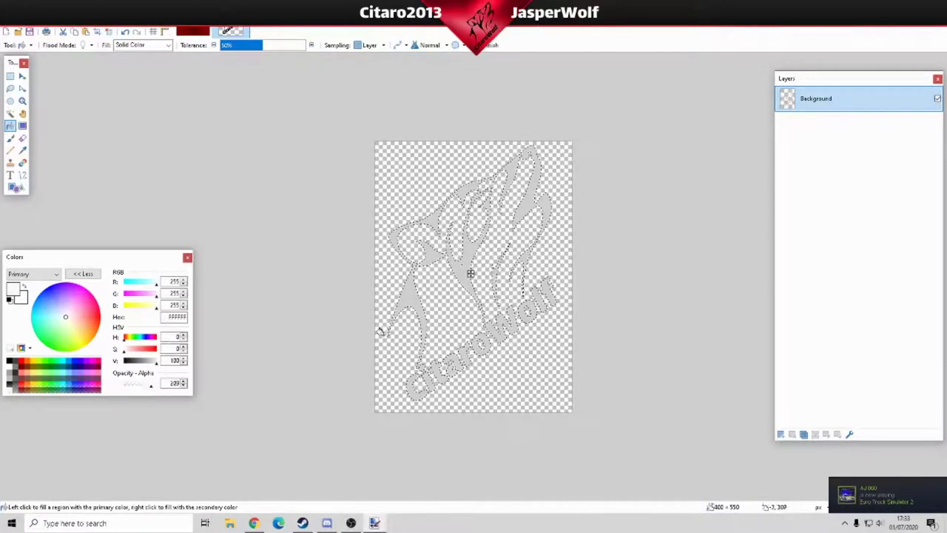
Paste the white logo onto the truck template's empty layer, shrink it to about 74 × 111 pixels and place it on the left cab door
{"action": "key", "text": "ctrl+Tab"}
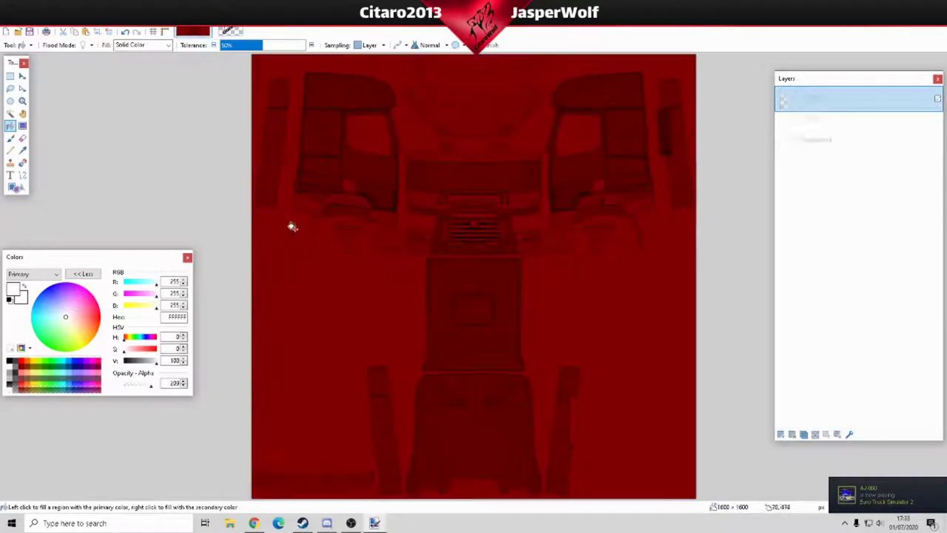
{"action": "key", "text": "ctrl+v"}
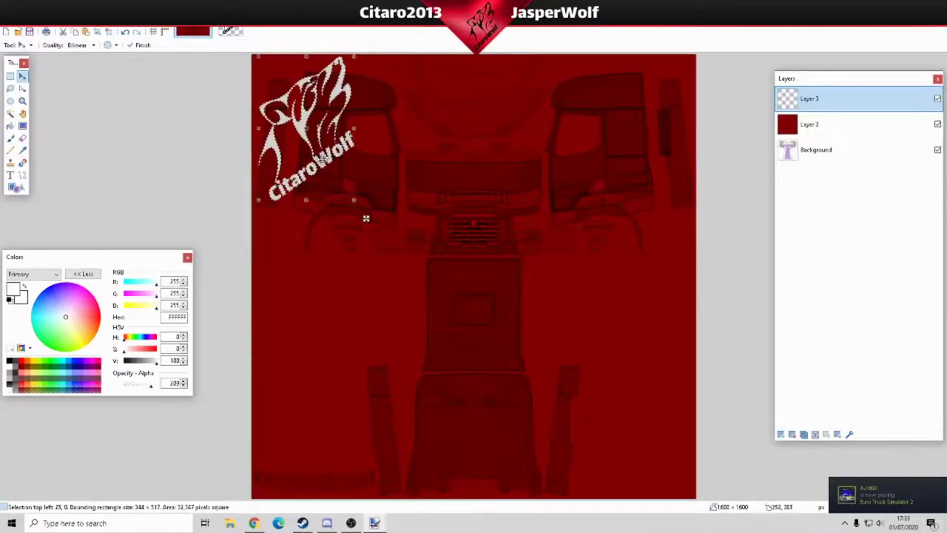
{"action": "left_click_drag", "start_coordinate": [366, 219], "coordinate": [418, 258]}
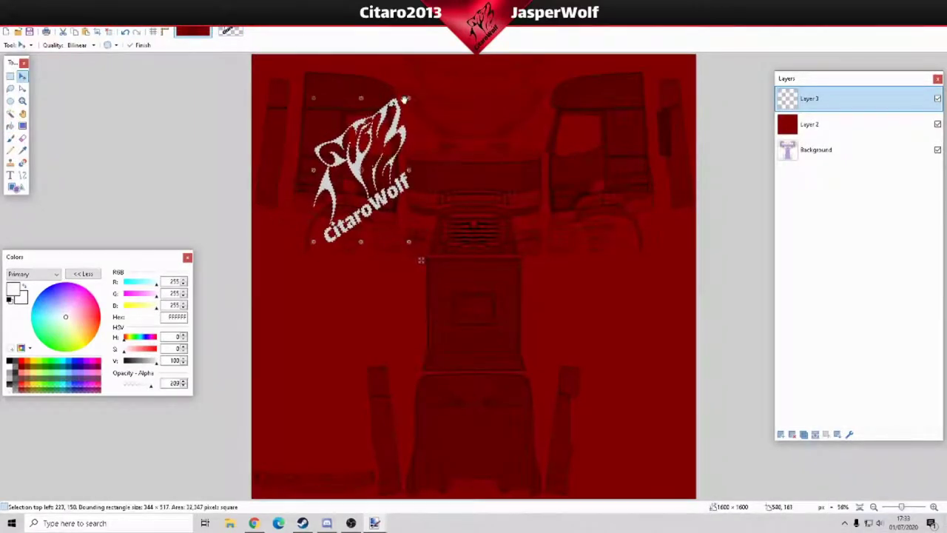
{"action": "left_click_drag", "start_coordinate": [408, 96], "coordinate": [344, 207]}
{"action": "left_click_drag", "start_coordinate": [355, 260], "coordinate": [399, 217]}
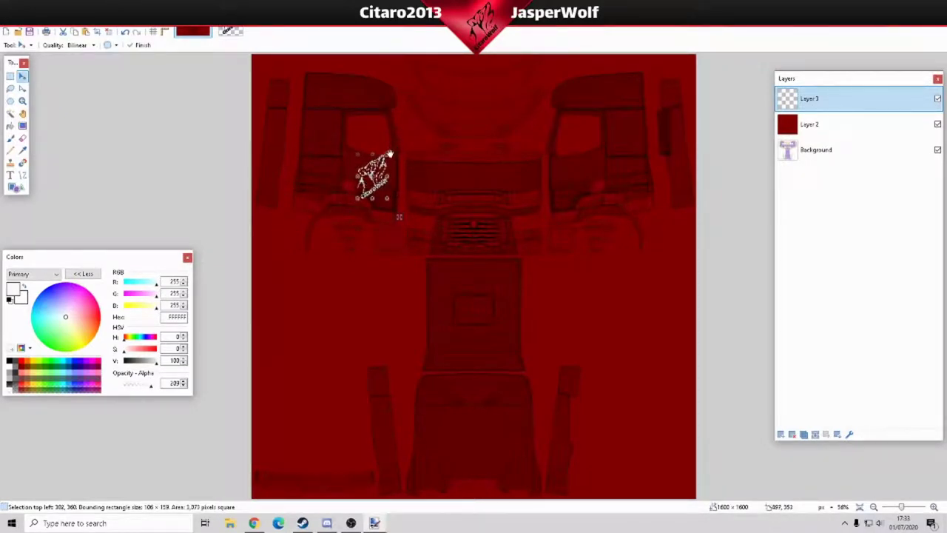
{"action": "left_click_drag", "start_coordinate": [386, 154], "coordinate": [380, 166]}
Place a second copy of the small logo on the right cab door, clear the selection and close the Colors window
{"action": "left_click_drag", "start_coordinate": [390, 217], "coordinate": [604, 200]}
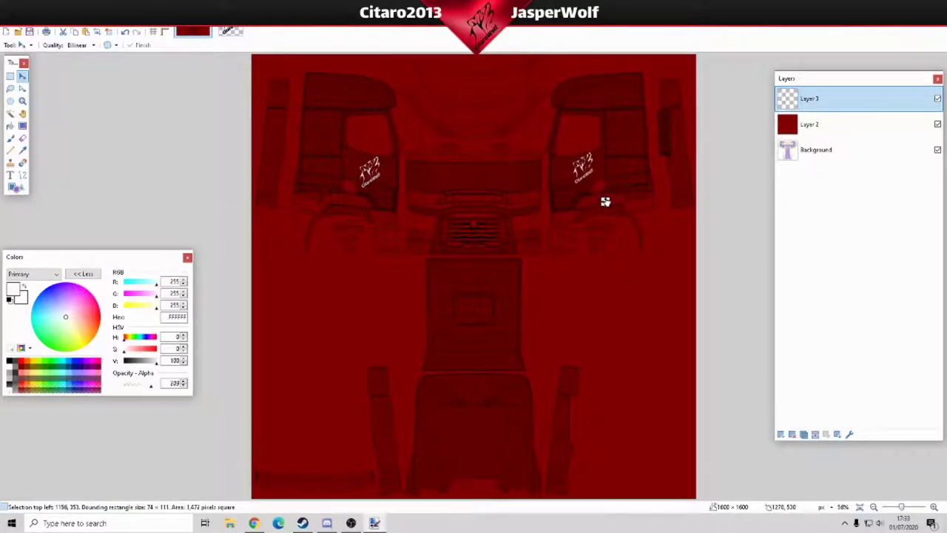
{"action": "left_click", "coordinate": [140, 45]}
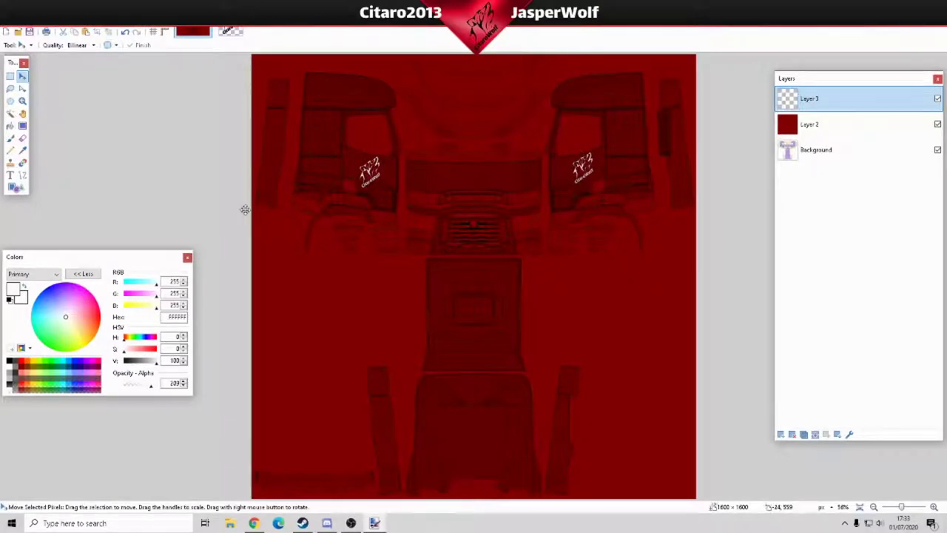
{"action": "key", "text": "ctrl+a"}
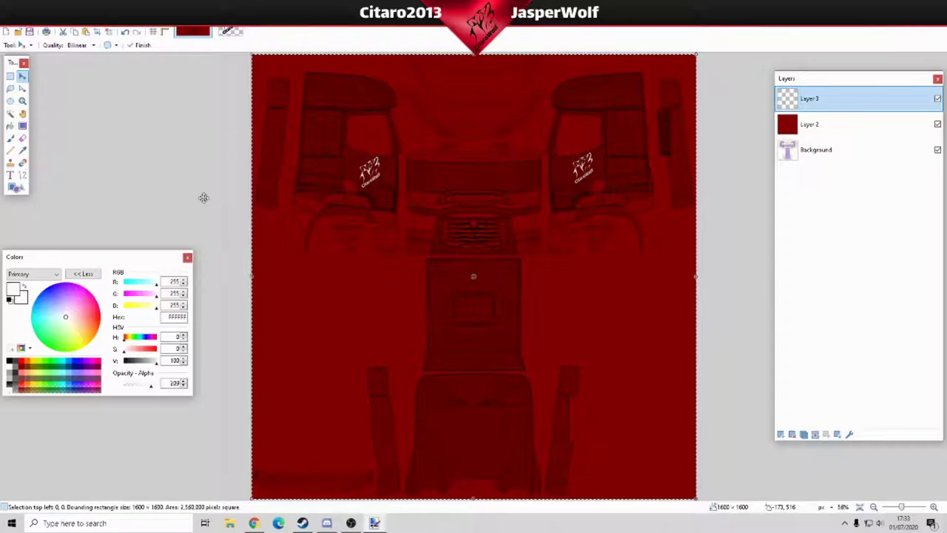
{"action": "left_click", "coordinate": [187, 257]}
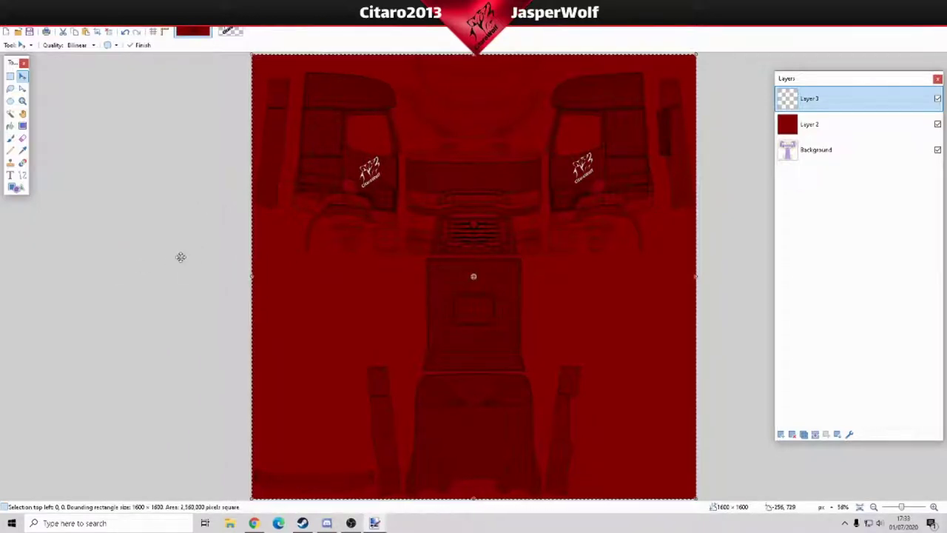
{"action": "key", "text": "ctrl+d"}
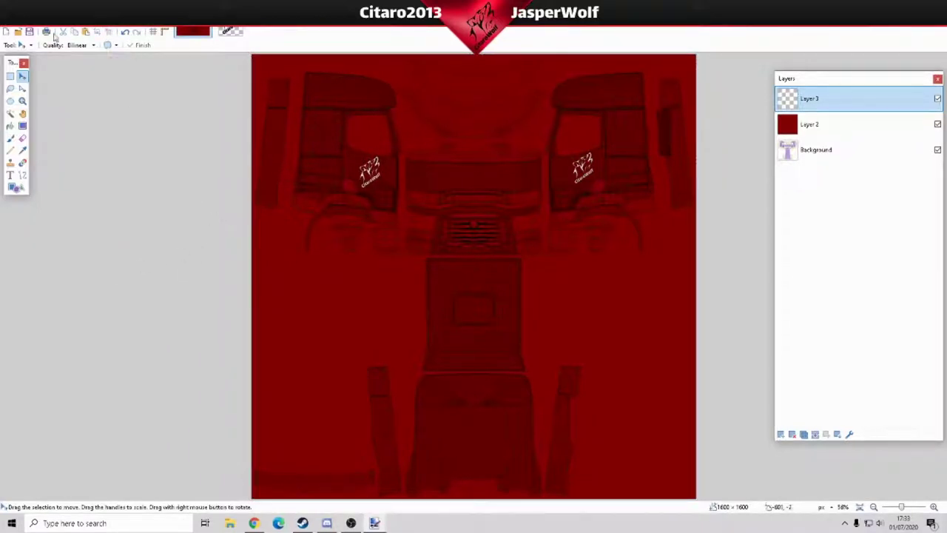
Save the layered image as a paint.net file named CitaroWolf in the SCS_Range_T folder inside ETS Template
{"action": "left_click", "coordinate": [14, 15]}
{"action": "left_click", "coordinate": [30, 93]}
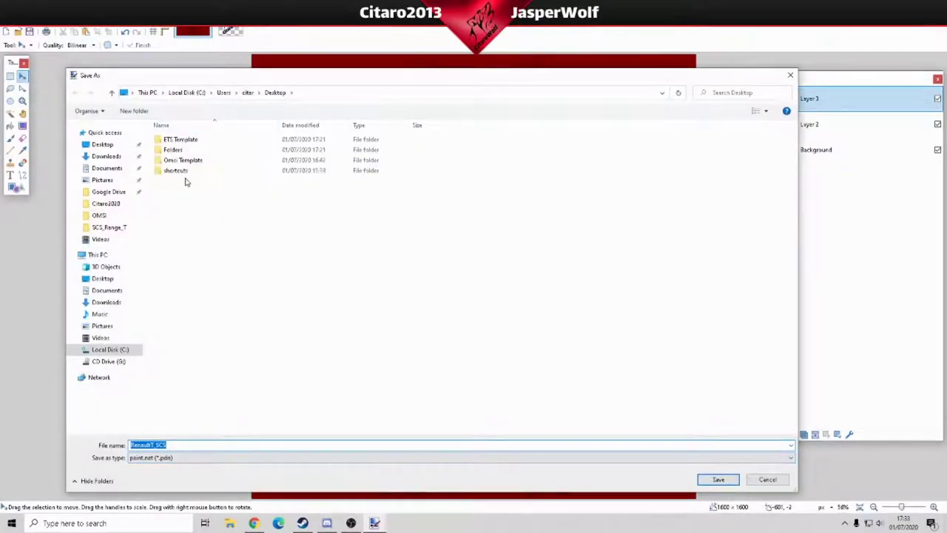
{"action": "double_click", "coordinate": [180, 139]}
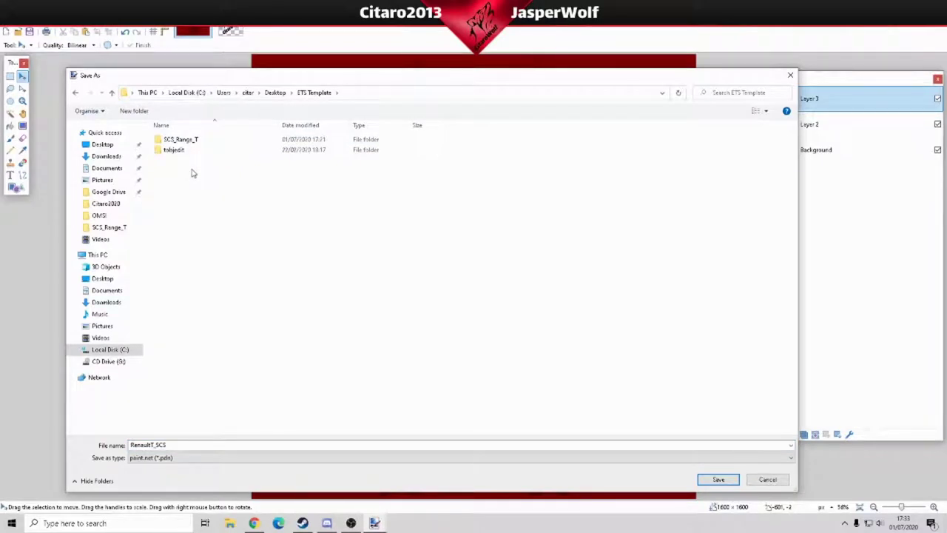
{"action": "double_click", "coordinate": [180, 139]}
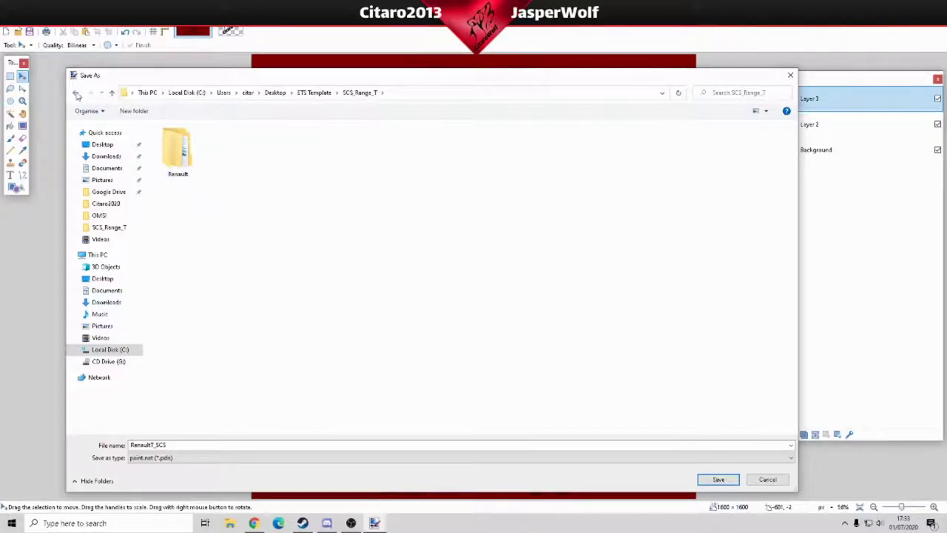
{"action": "left_click", "coordinate": [74, 92]}
{"action": "double_click", "coordinate": [191, 140]}
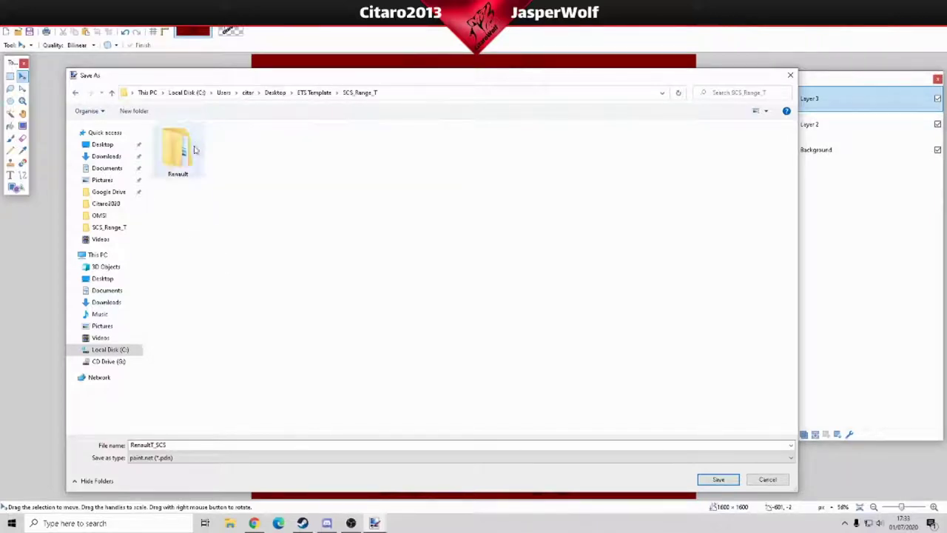
{"action": "right_click", "coordinate": [205, 272]}
{"action": "left_click", "coordinate": [234, 411]}
{"action": "left_click_drag", "start_coordinate": [199, 444], "coordinate": [127, 445]}
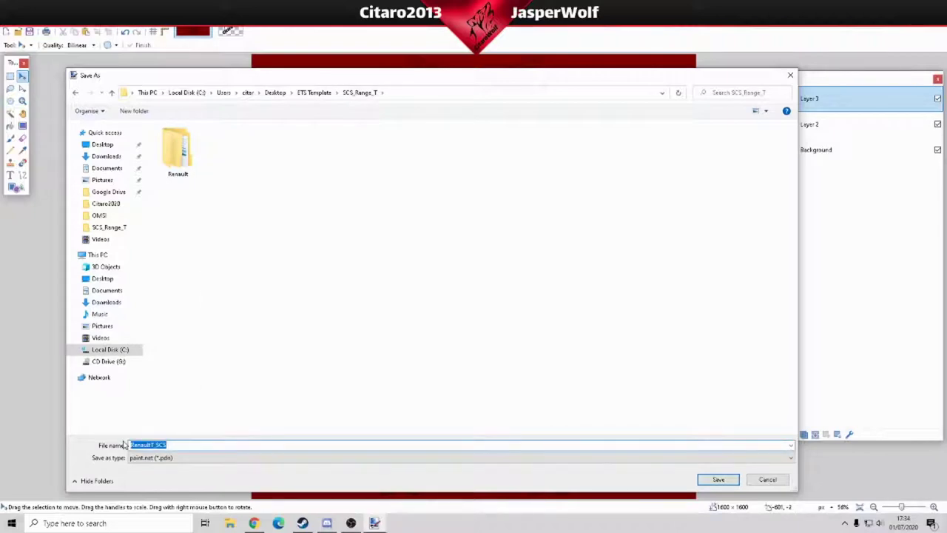
{"action": "type", "text": "CitaroWolf"}
{"action": "key", "text": "Return"}
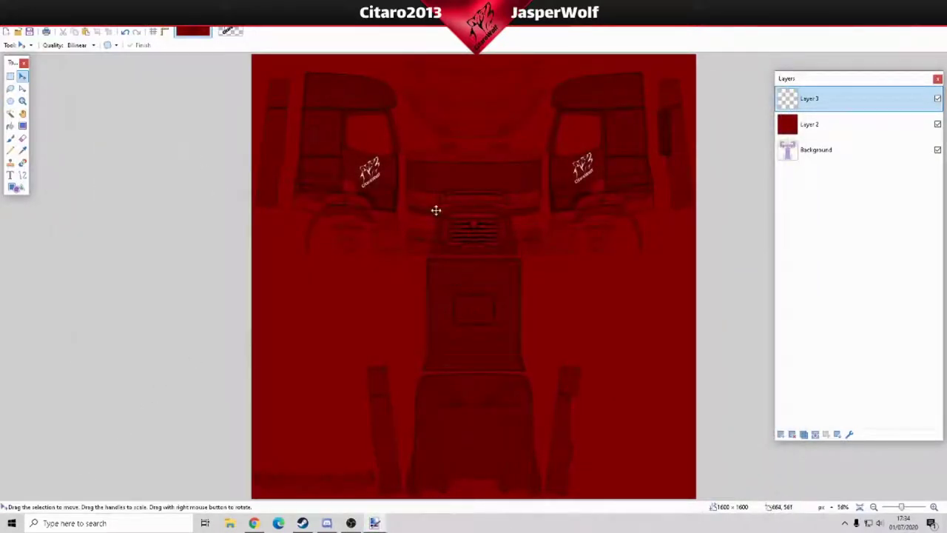
Hide the Background layer and save a copy named CitaroWolf as DirectDraw Surface (DDS) in the SCS_Range_T folder
{"action": "left_click", "coordinate": [938, 150]}
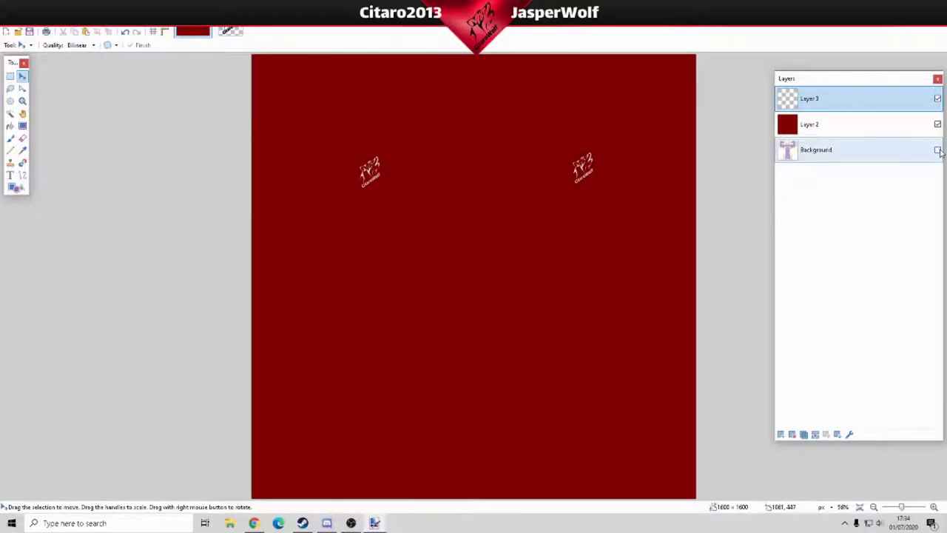
{"action": "left_click", "coordinate": [11, 19]}
{"action": "left_click", "coordinate": [11, 18]}
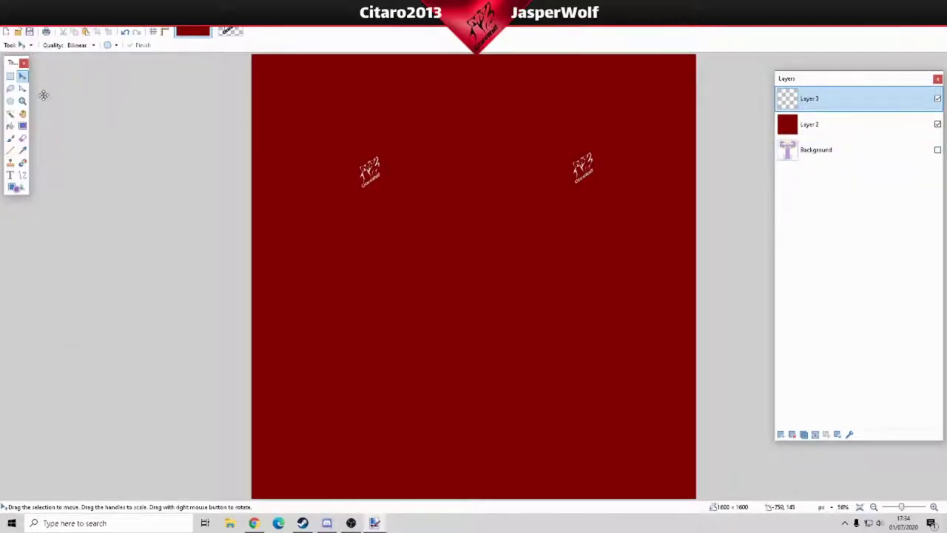
{"action": "key", "text": "alt+f"}
{"action": "key", "text": "Escape"}
{"action": "key", "text": "alt+f"}
{"action": "key", "text": "Escape"}
{"action": "left_click", "coordinate": [190, 461]}
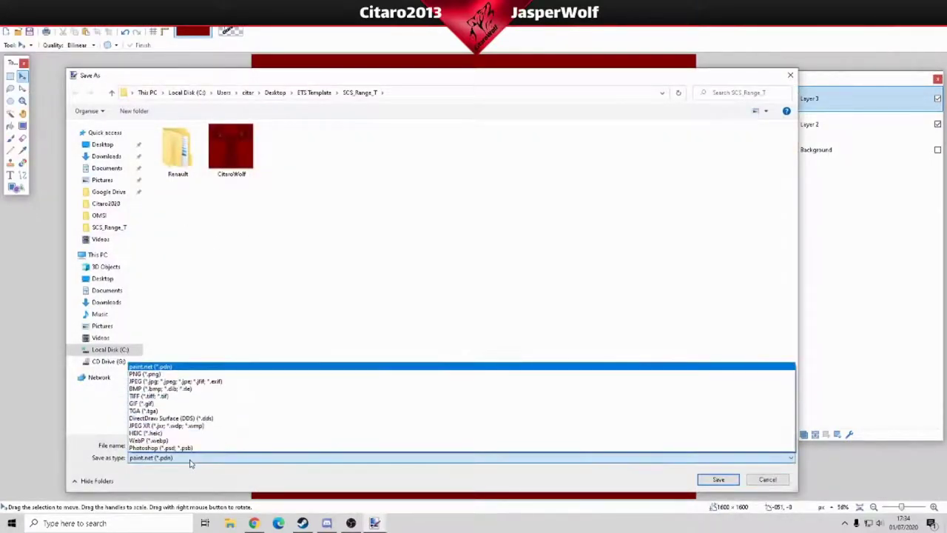
{"action": "left_click", "coordinate": [246, 421]}
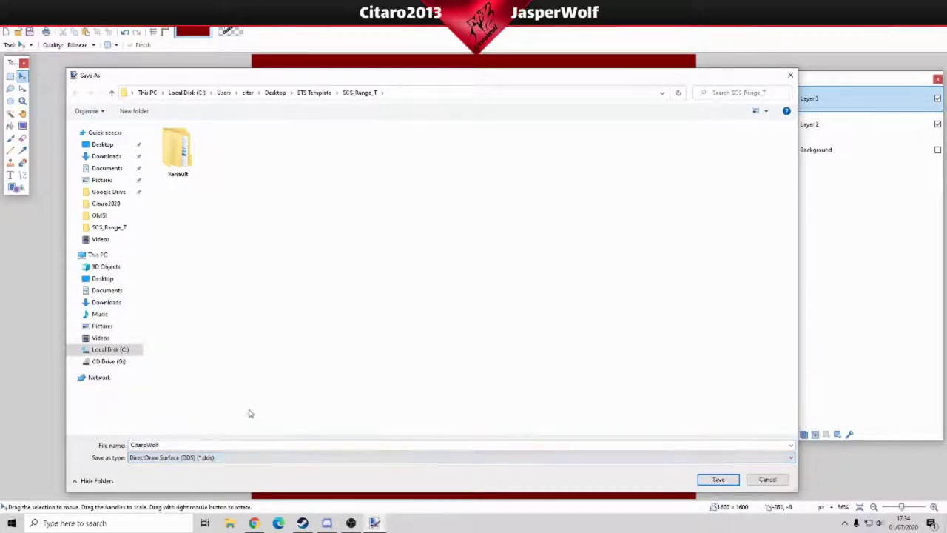
{"action": "left_click", "coordinate": [719, 480]}
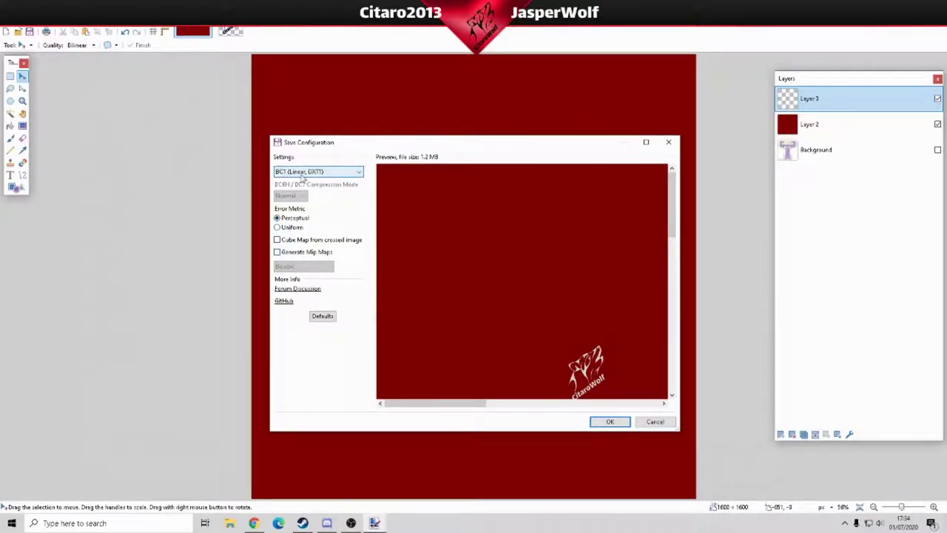
Keep BC1 (Linear, DXT1) compression with mip maps off and flatten the image to complete the DDS save
{"action": "left_click", "coordinate": [338, 175]}
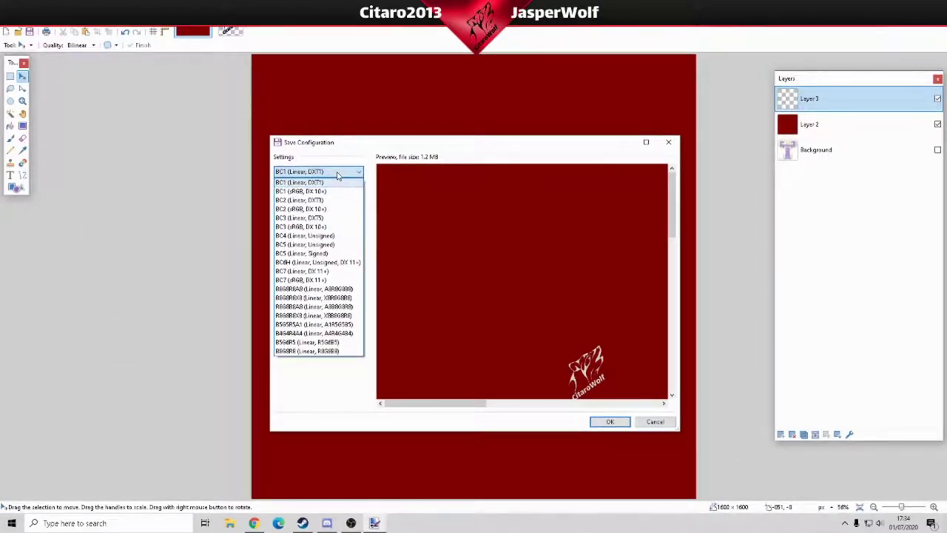
{"action": "left_click", "coordinate": [340, 396]}
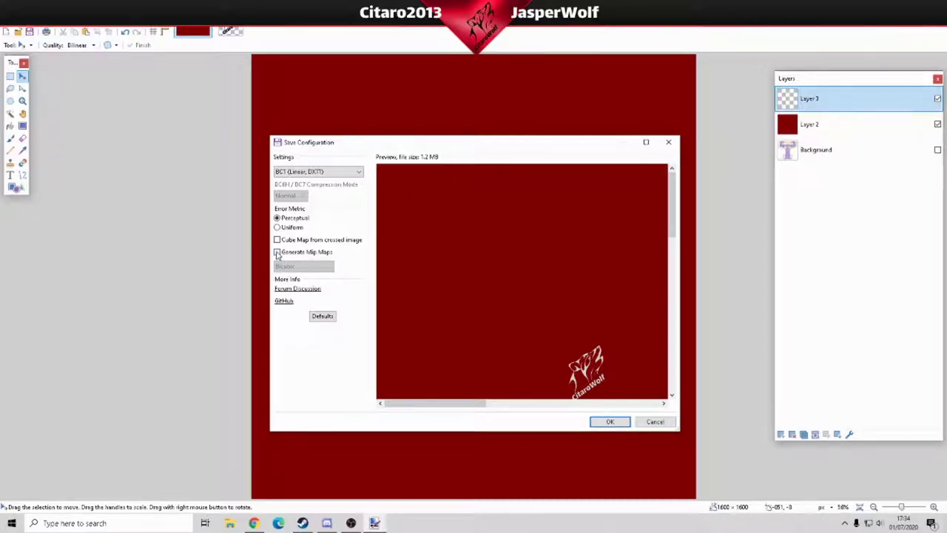
{"action": "left_click", "coordinate": [611, 423]}
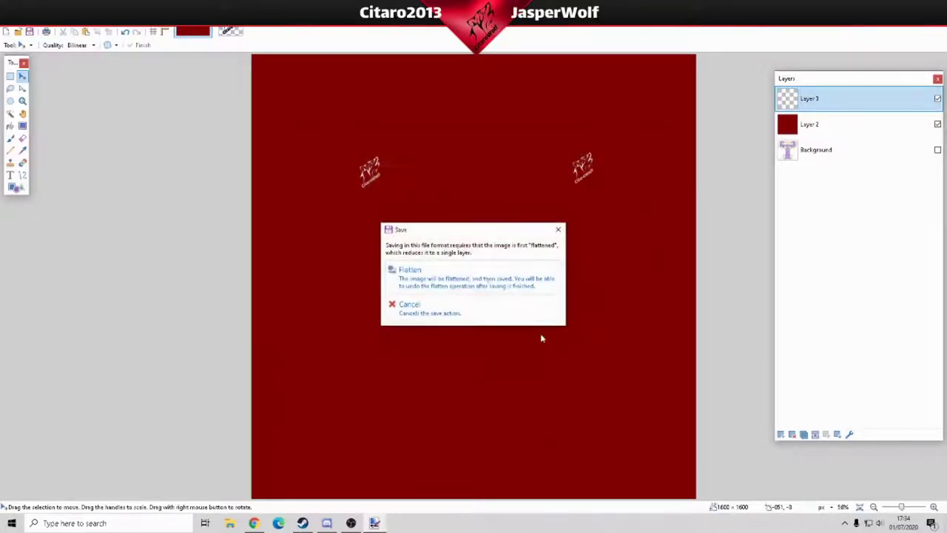
{"action": "left_click", "coordinate": [480, 275]}
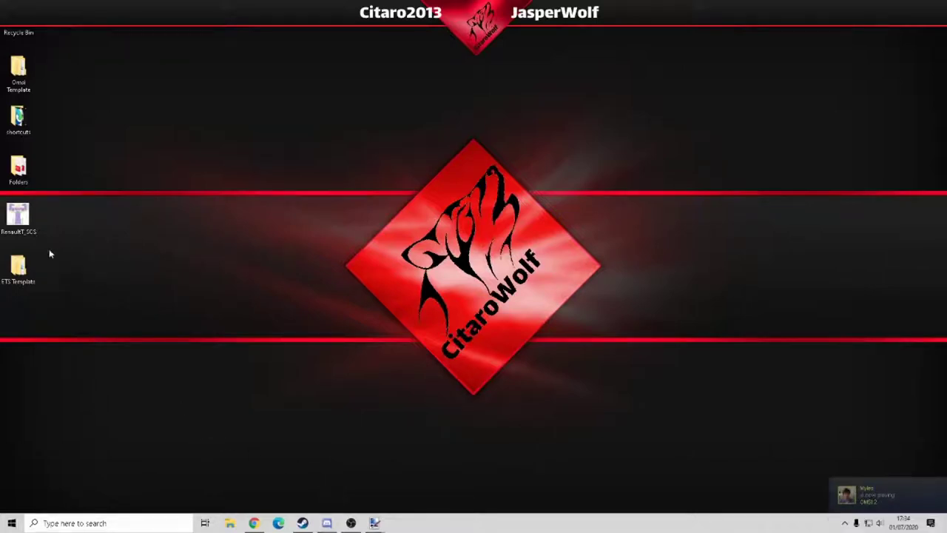
Open the Renault folder inside the desktop's ETS Template\SCS_Range_T in File Explorer
{"action": "double_click", "coordinate": [30, 276]}
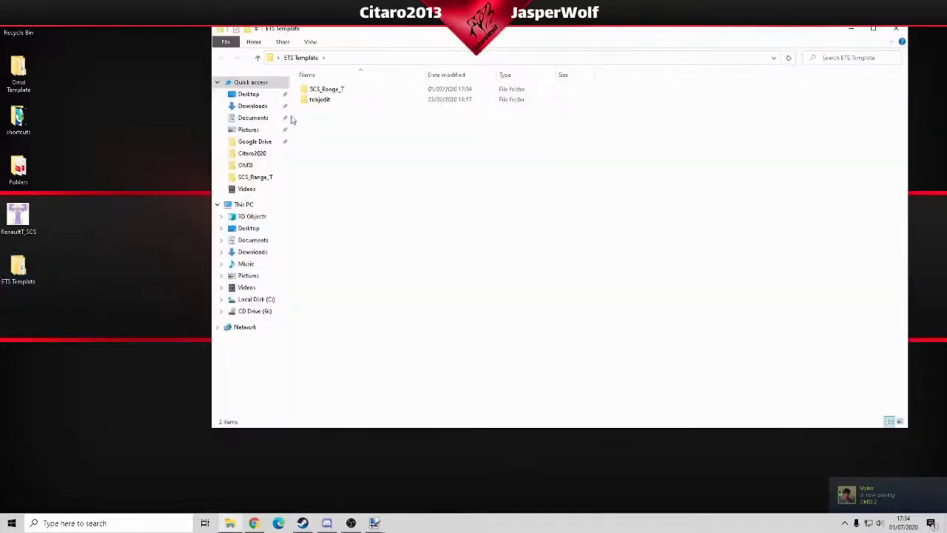
{"action": "double_click", "coordinate": [361, 92]}
{"action": "double_click", "coordinate": [320, 108]}
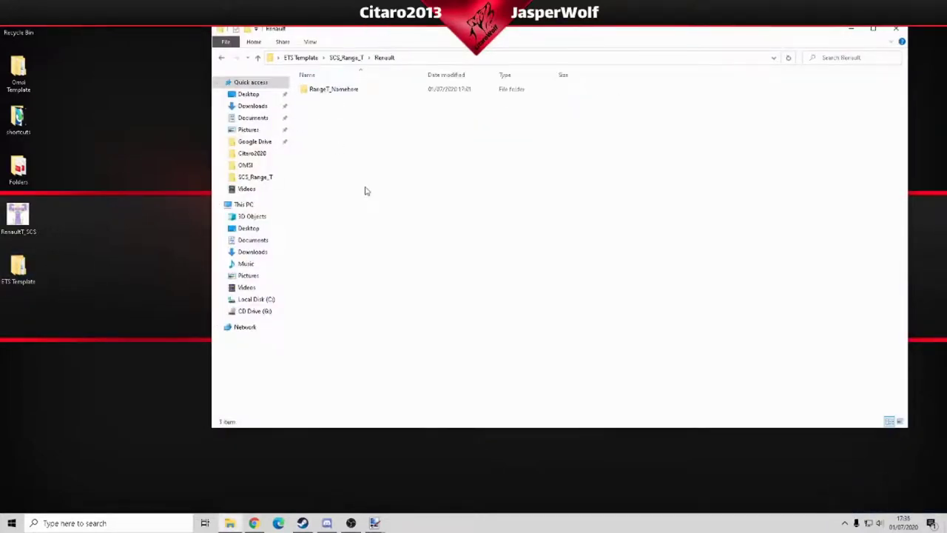
Rename the RangeT_Namehere folder as RangeT_CitaroWolf
{"action": "left_click", "coordinate": [353, 92]}
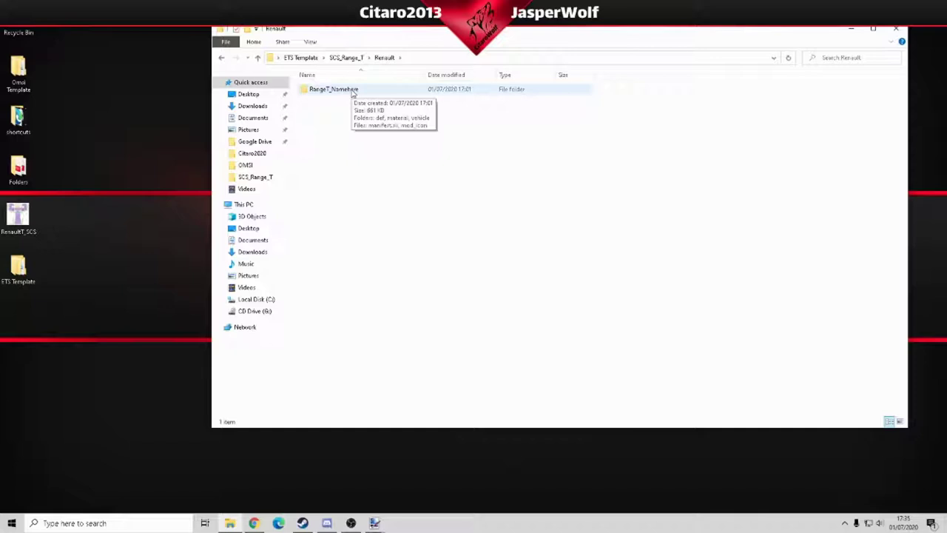
{"action": "left_click", "coordinate": [335, 91]}
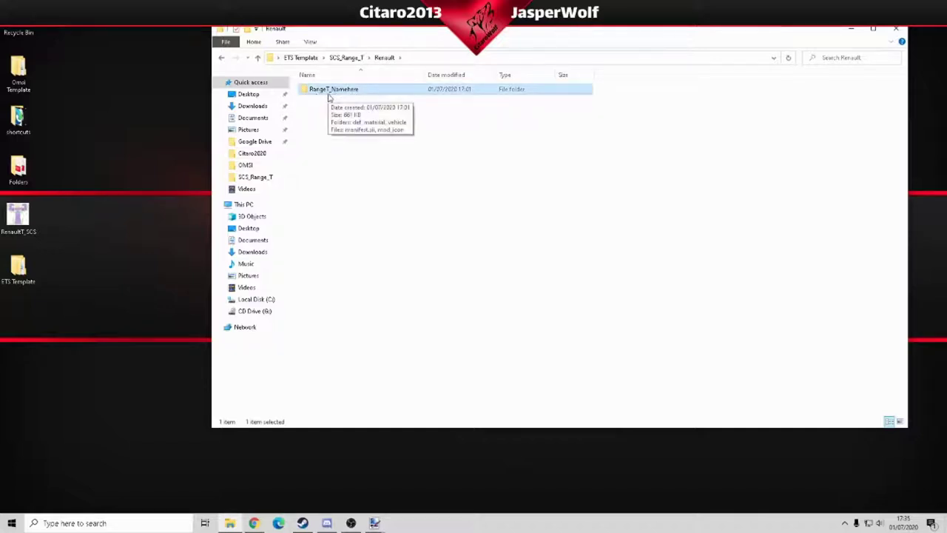
{"action": "right_click", "coordinate": [348, 90]}
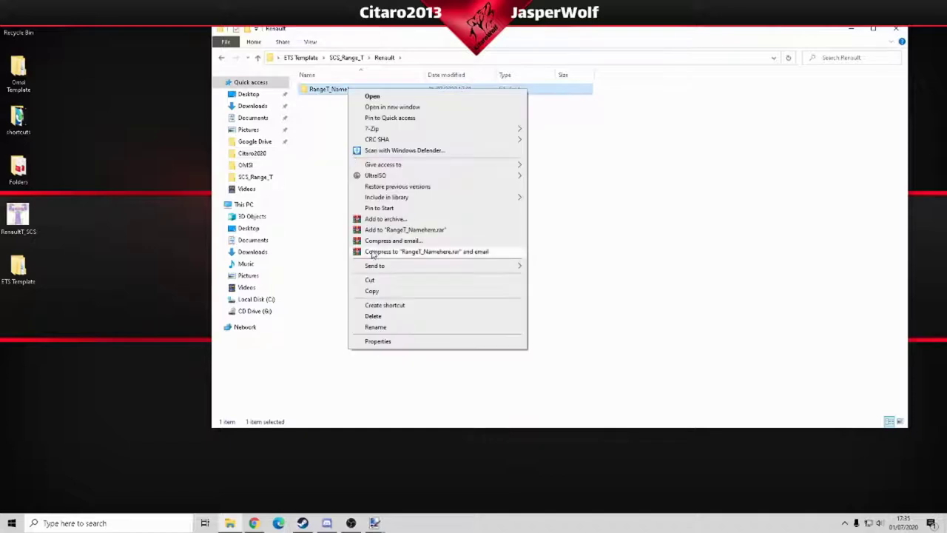
{"action": "left_click", "coordinate": [376, 327]}
{"action": "key", "text": "End"}
{"action": "key", "text": "BackSpace"}
{"action": "key", "text": "BackSpace"}
{"action": "key", "text": "BackSpace"}
{"action": "key", "text": "BackSpace"}
{"action": "key", "text": "BackSpace"}
{"action": "key", "text": "BackSpace"}
{"action": "key", "text": "BackSpace"}
{"action": "key", "text": "BackSpace"}
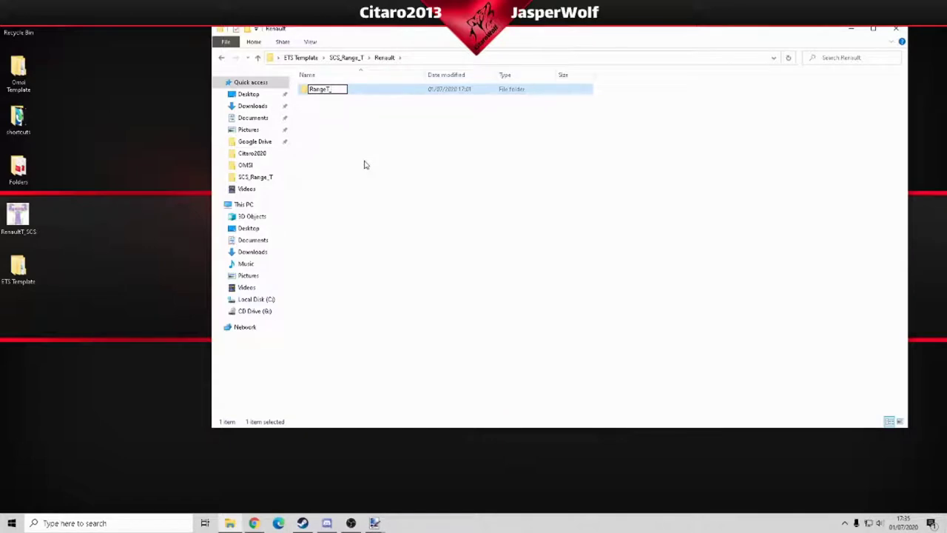
{"action": "type", "text": "CitaroWolf"}
{"action": "key", "text": "Return"}
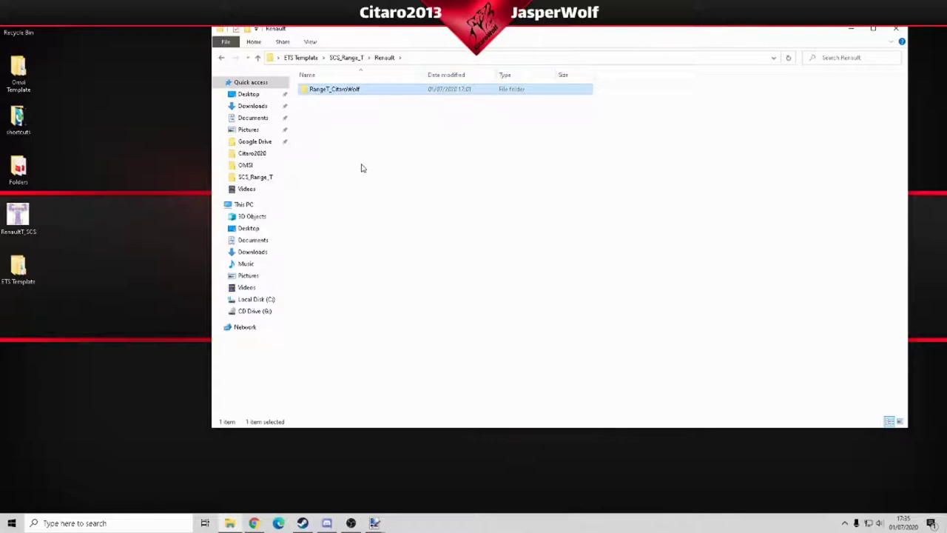
Open the vehicle\truck\upgrade\paintjob\renault.t folder inside RangeT_CitaroWolf
{"action": "double_click", "coordinate": [353, 91]}
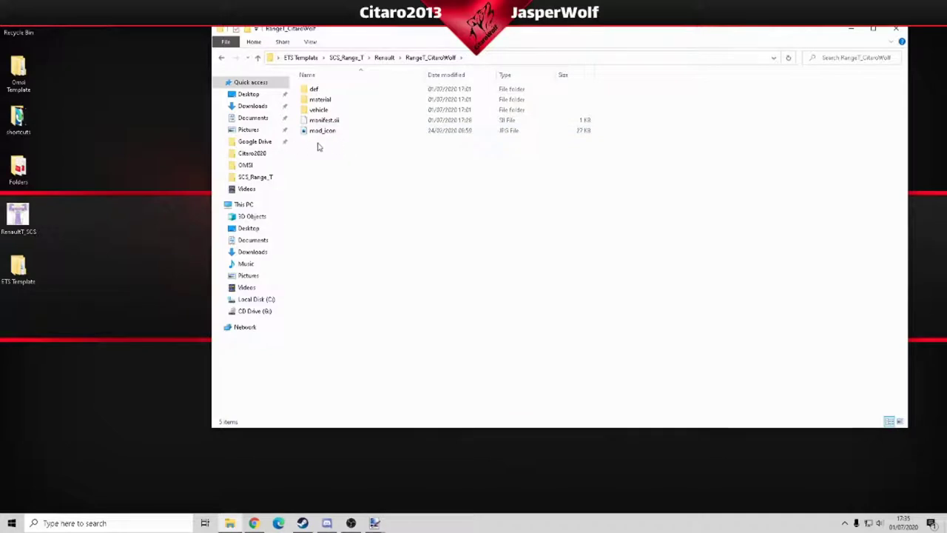
{"action": "double_click", "coordinate": [335, 111]}
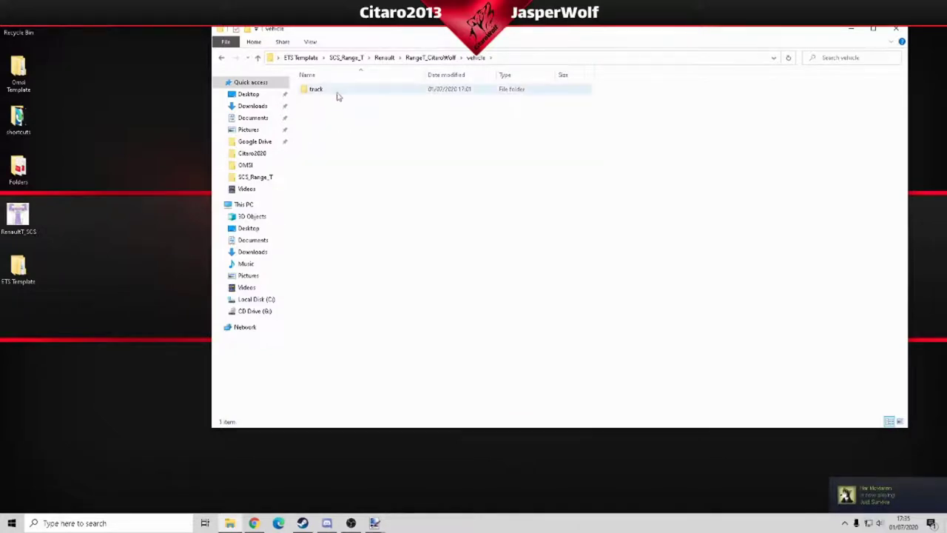
{"action": "double_click", "coordinate": [336, 91]}
{"action": "double_click", "coordinate": [338, 93]}
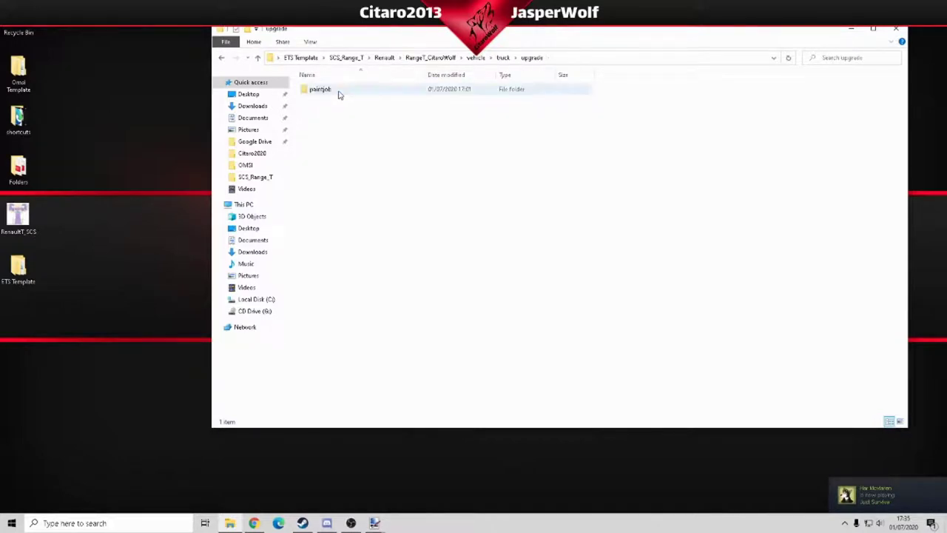
{"action": "double_click", "coordinate": [338, 91]}
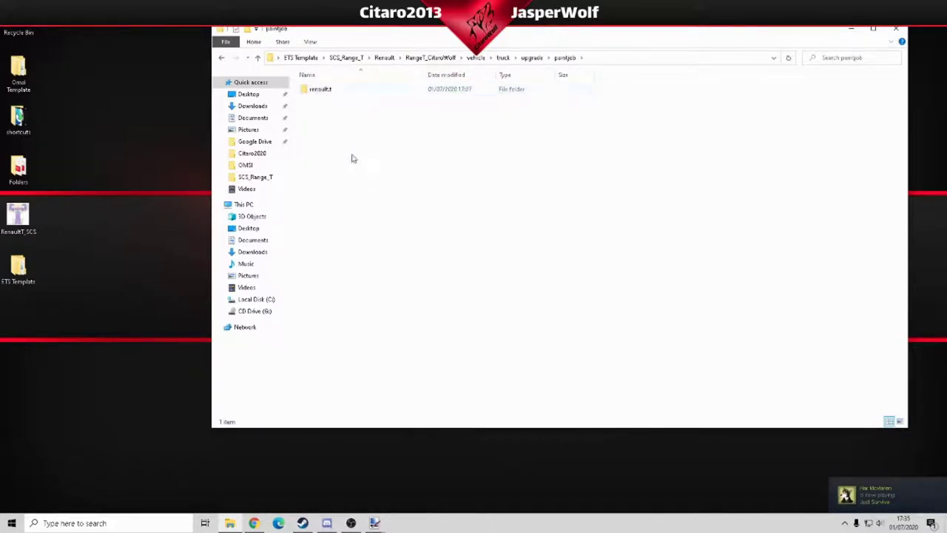
{"action": "double_click", "coordinate": [341, 92]}
Rename the namehere folder inside renault.t as CitaroWolf
{"action": "right_click", "coordinate": [324, 92]}
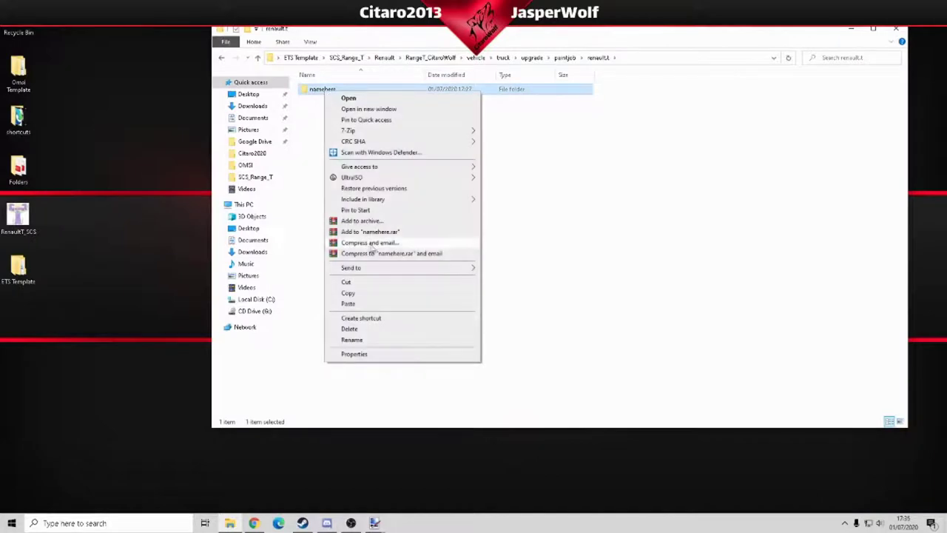
{"action": "left_click", "coordinate": [369, 342]}
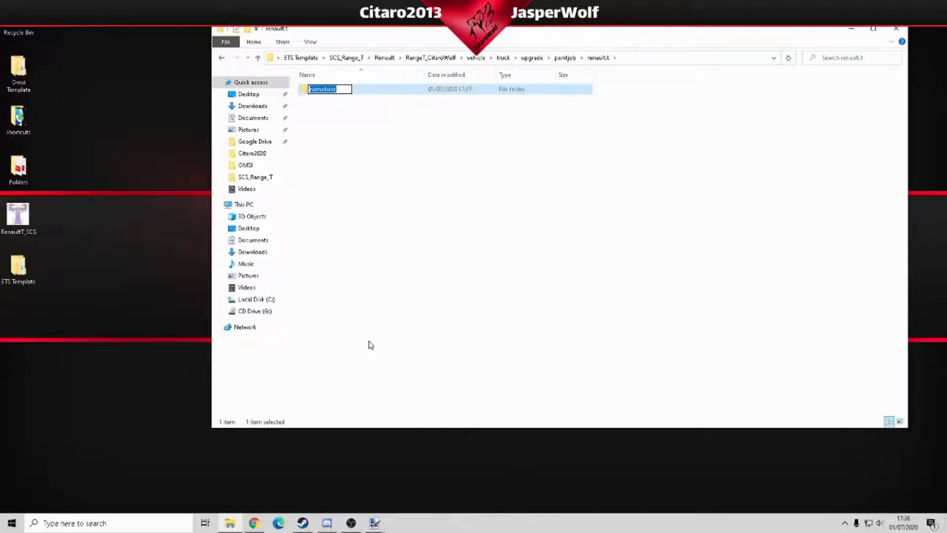
{"action": "type", "text": "Citaro2"}
{"action": "key", "text": "BackSpace"}
{"action": "type", "text": "Wolf"}
{"action": "key", "text": "Return"}
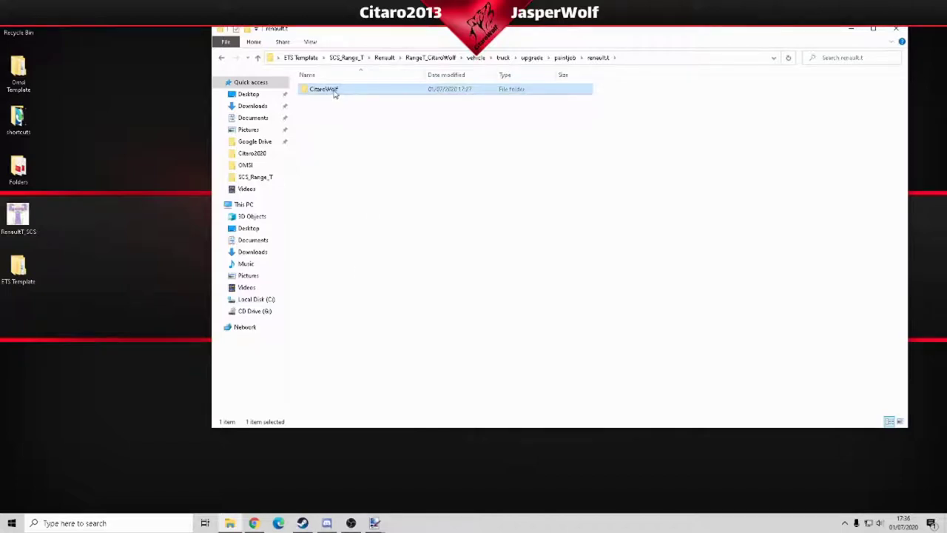
Open the renamed CitaroWolf folder and show SCS_Range_T in a second window, moved aside so both folders are accessible
{"action": "double_click", "coordinate": [334, 91]}
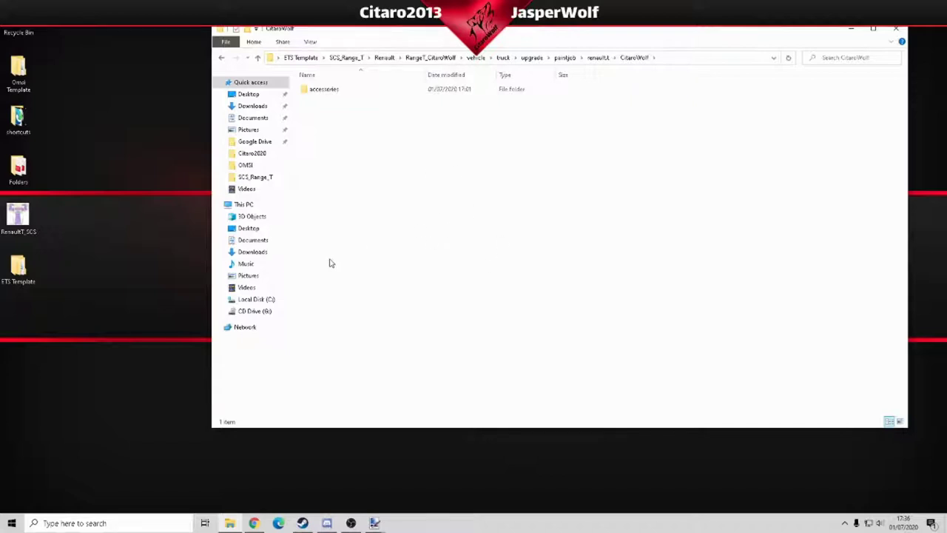
{"action": "mouse_move", "coordinate": [228, 525]}
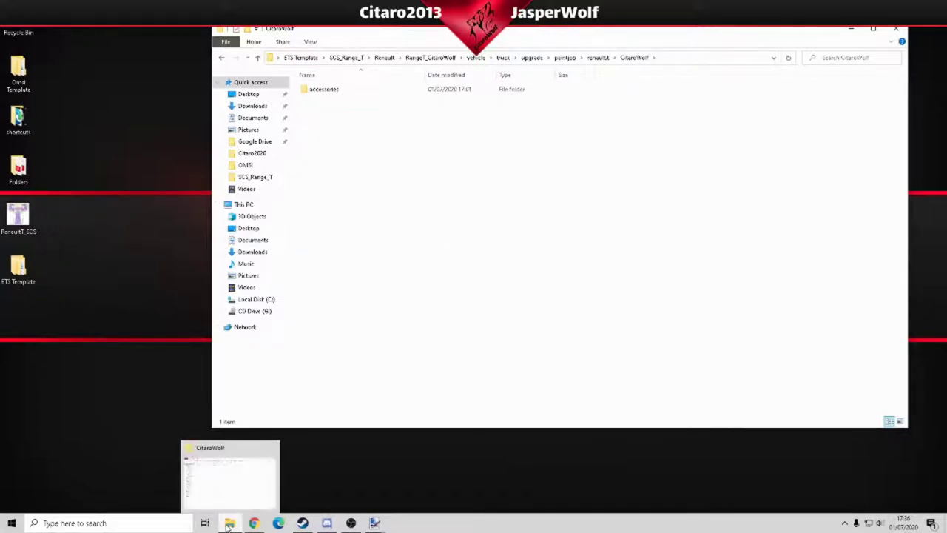
{"action": "double_click", "coordinate": [31, 270]}
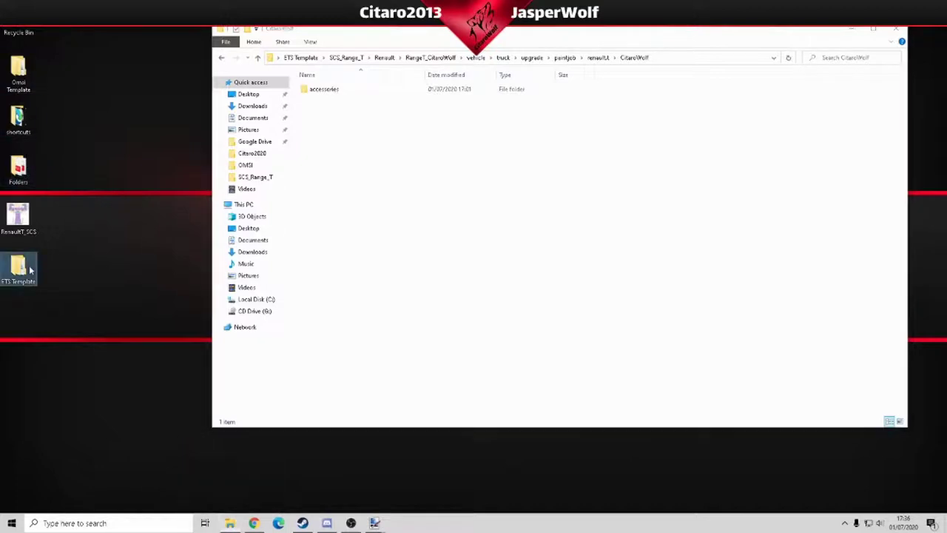
{"action": "double_click", "coordinate": [356, 116]}
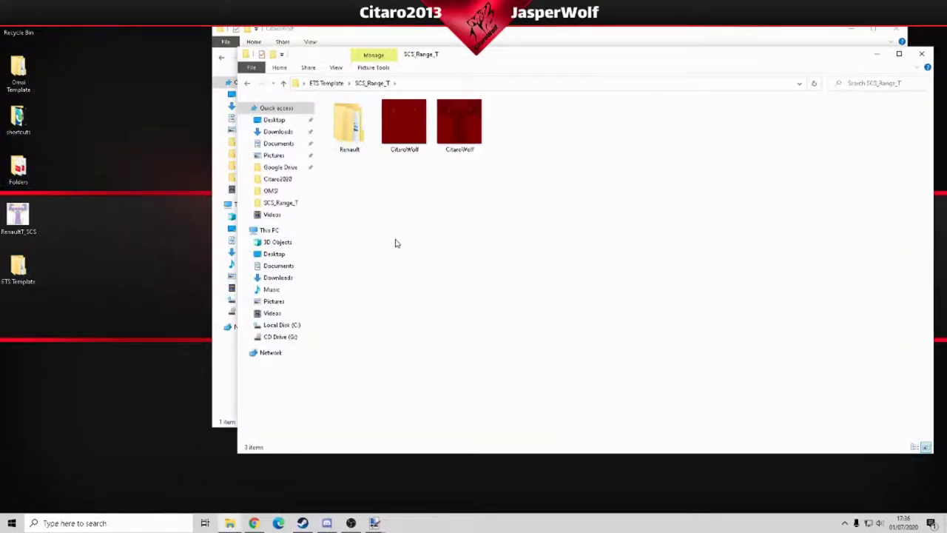
{"action": "left_click_drag", "start_coordinate": [453, 59], "coordinate": [681, 168]}
Copy the first CitaroWolf image from SCS_Range_T into the CitaroWolf paintjob folder, beside the accessories folder
{"action": "right_click", "coordinate": [626, 239]}
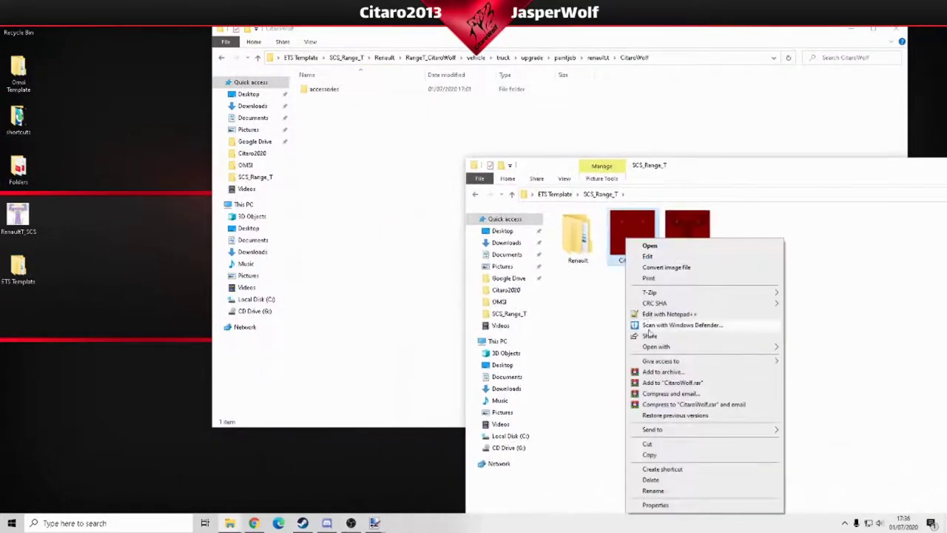
{"action": "left_click", "coordinate": [651, 453]}
{"action": "left_click", "coordinate": [402, 241]}
{"action": "right_click", "coordinate": [402, 241]}
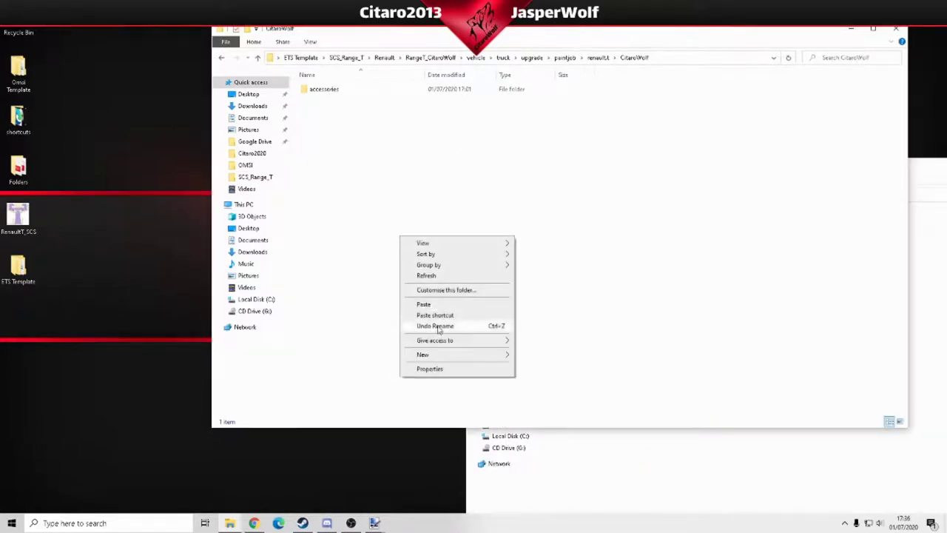
{"action": "left_click", "coordinate": [433, 306]}
{"action": "left_click_drag", "start_coordinate": [546, 35], "coordinate": [515, 35]}
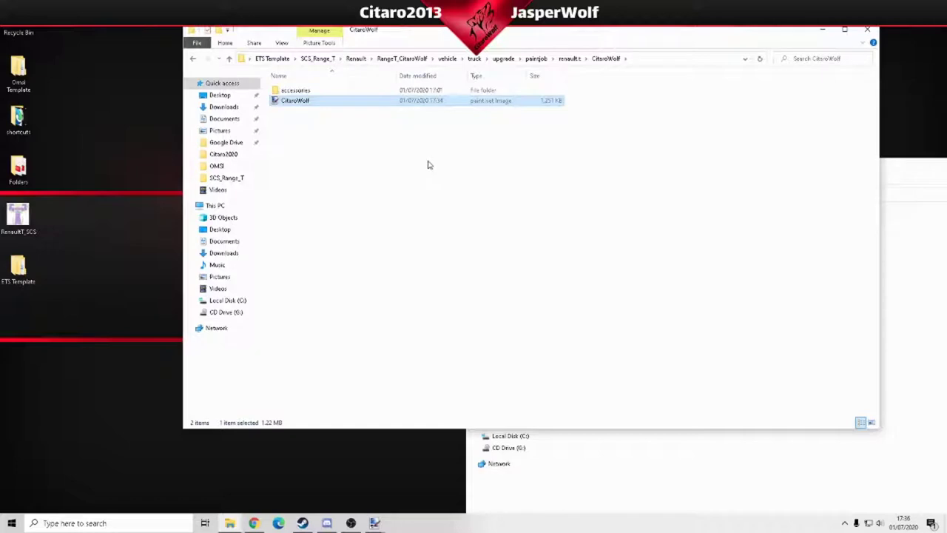
Launch tobjEdit from the tobjedit folder inside ETS Template
{"action": "left_click", "coordinate": [900, 170]}
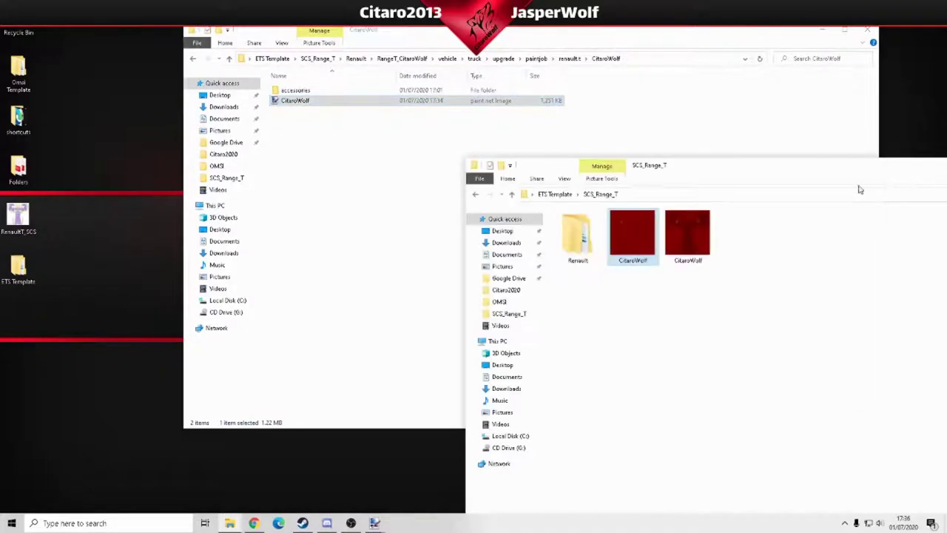
{"action": "left_click", "coordinate": [556, 194]}
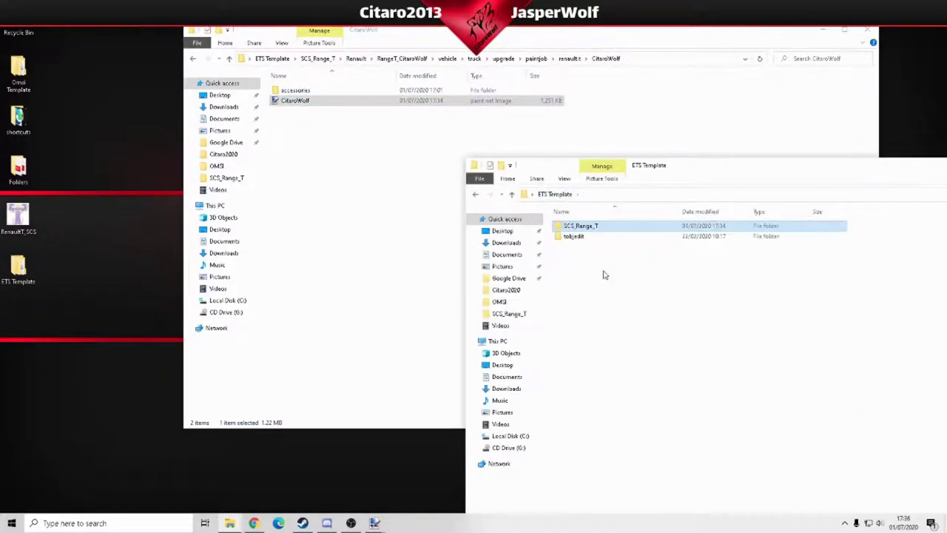
{"action": "double_click", "coordinate": [585, 239]}
{"action": "double_click", "coordinate": [591, 251]}
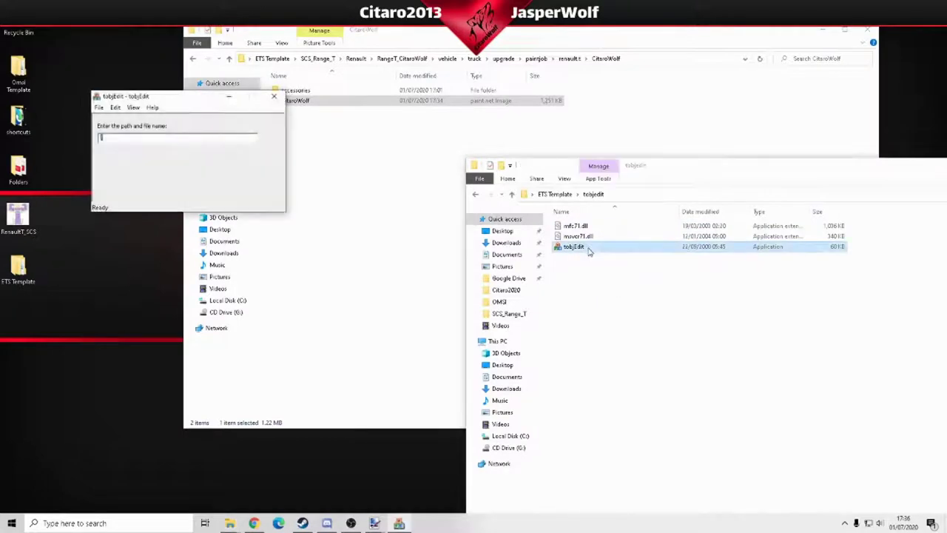
Using the copied paintjob folder address, set the tobjEdit path to /vehicle/truck/upgrade/paintjob/renault.t/CitaroWolf/CitaroWolf.dds
{"action": "right_click", "coordinate": [409, 59]}
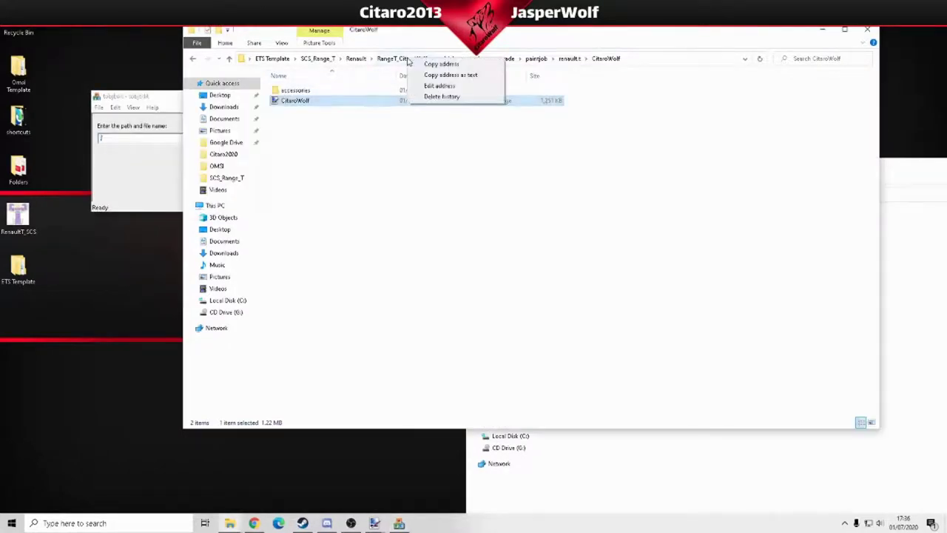
{"action": "left_click", "coordinate": [437, 63]}
{"action": "left_click", "coordinate": [146, 139]}
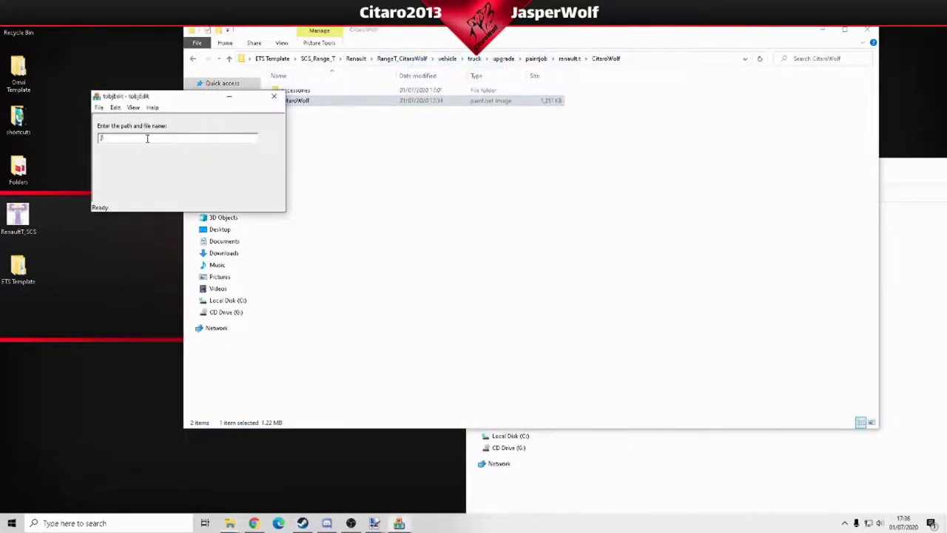
{"action": "key", "text": "ctrl+v"}
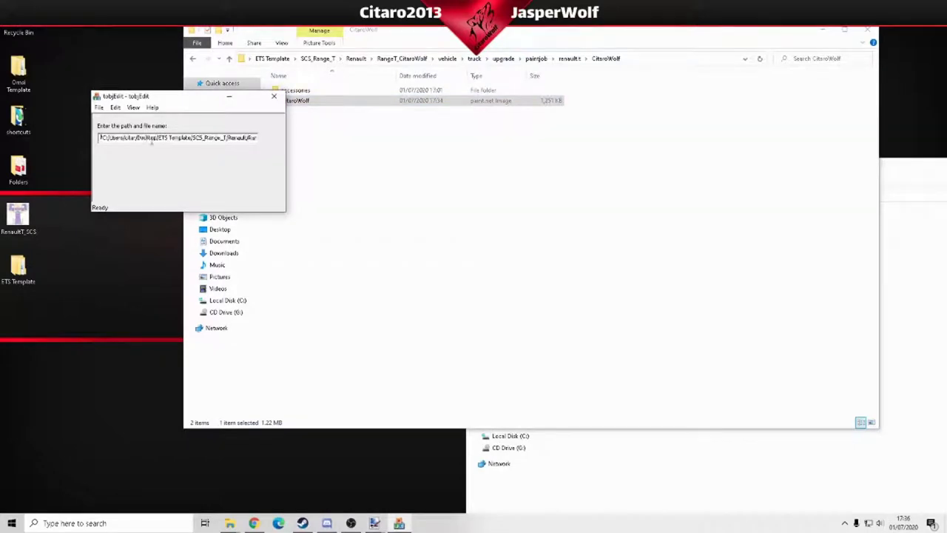
{"action": "left_click_drag", "start_coordinate": [247, 137], "coordinate": [99, 139]}
{"action": "key", "text": "BackSpace"}
{"action": "key", "text": "BackSpace"}
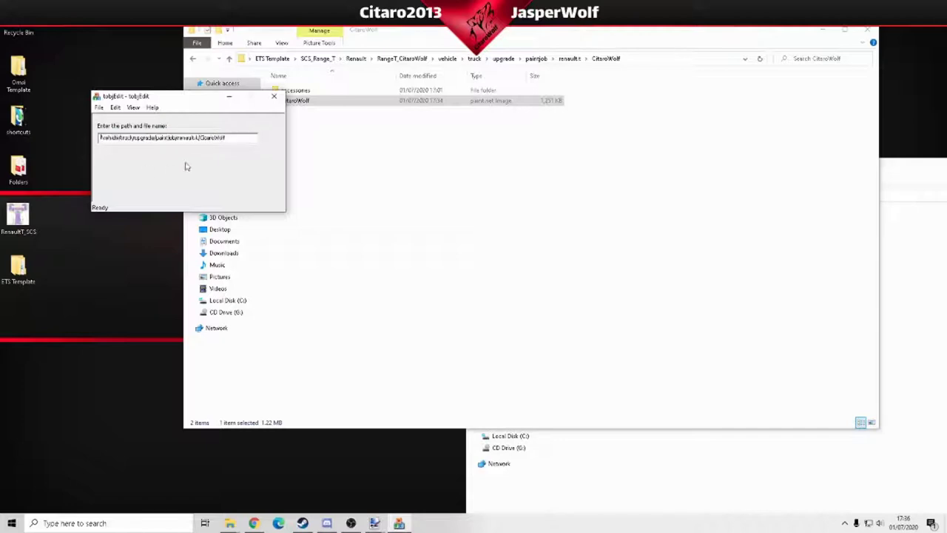
{"action": "left_click", "coordinate": [228, 138]}
{"action": "type", "text": "/"}
{"action": "type", "text": "CitaroWolf.dds"}
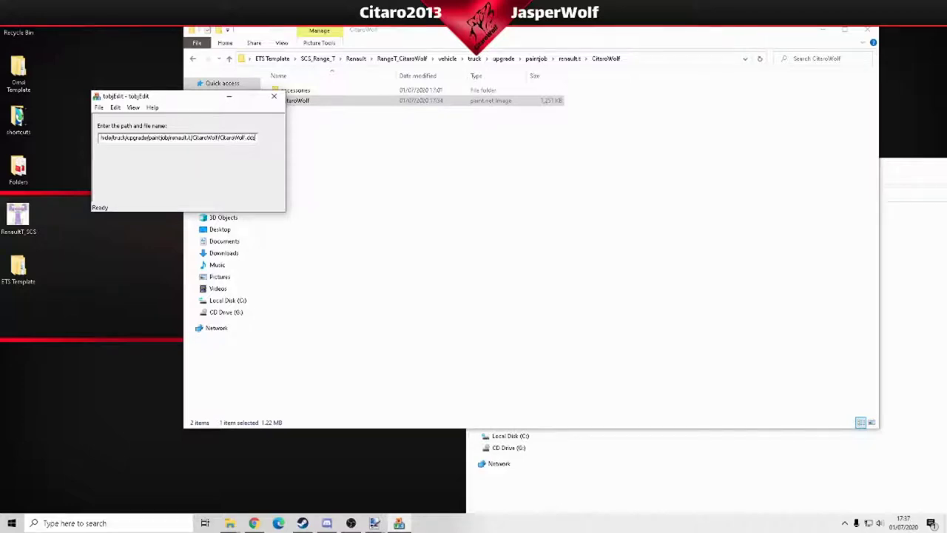
Save the TOBJ file as CitaroWolf in the citarowolf paintjob folder and close tobjEdit
{"action": "left_click", "coordinate": [98, 107]}
{"action": "left_click", "coordinate": [131, 151]}
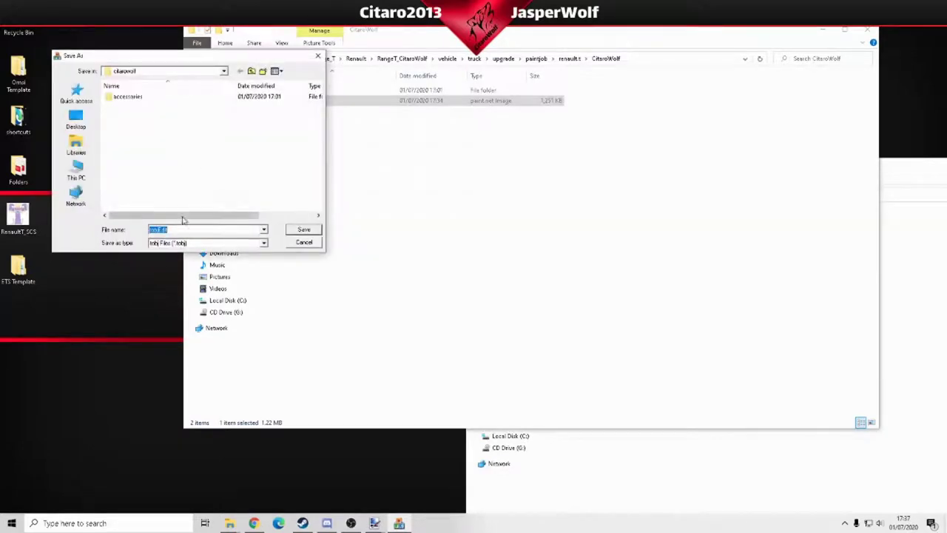
{"action": "left_click", "coordinate": [185, 230]}
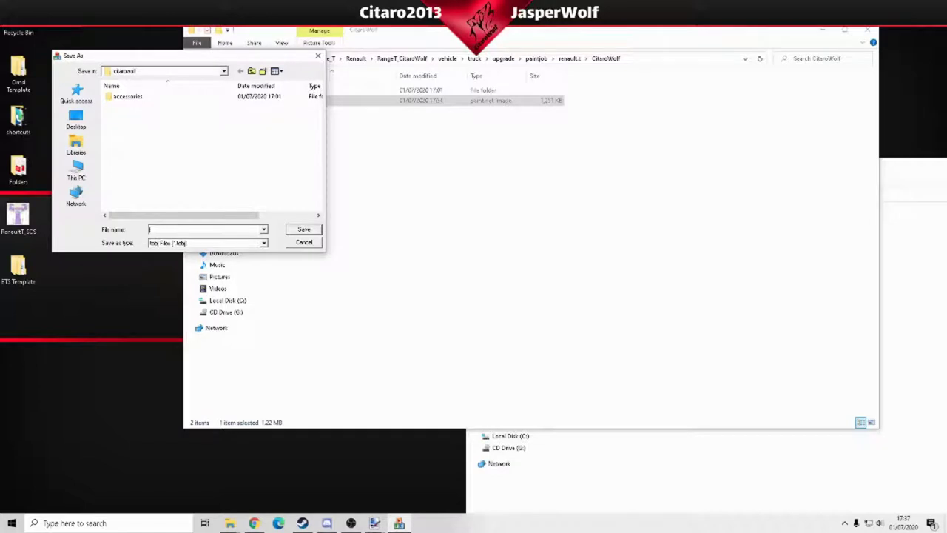
{"action": "type", "text": "c"}
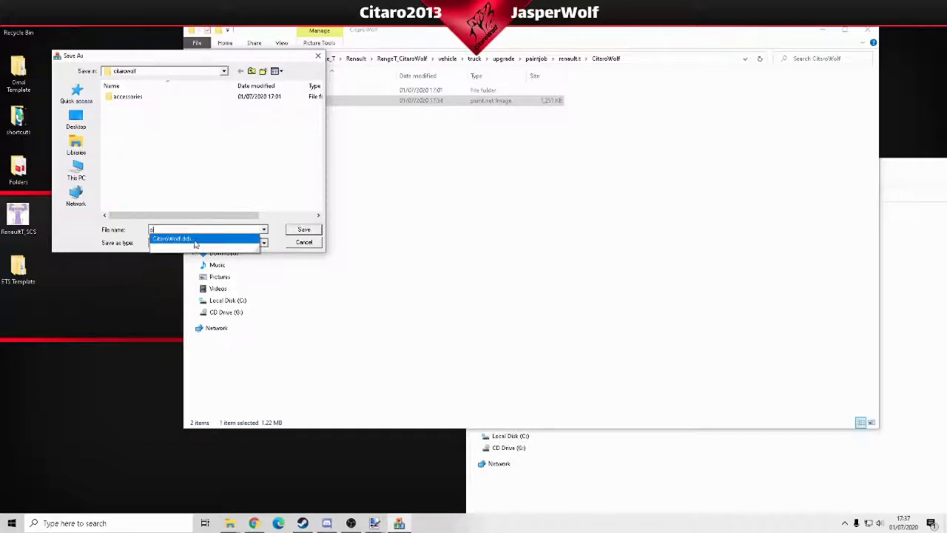
{"action": "left_click", "coordinate": [192, 239]}
{"action": "left_click", "coordinate": [224, 230]}
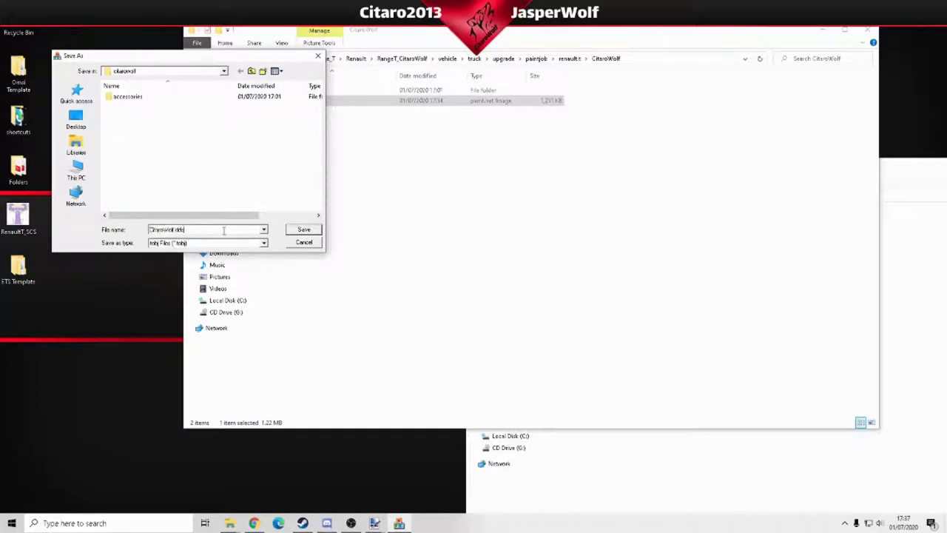
{"action": "key", "text": "BackSpace"}
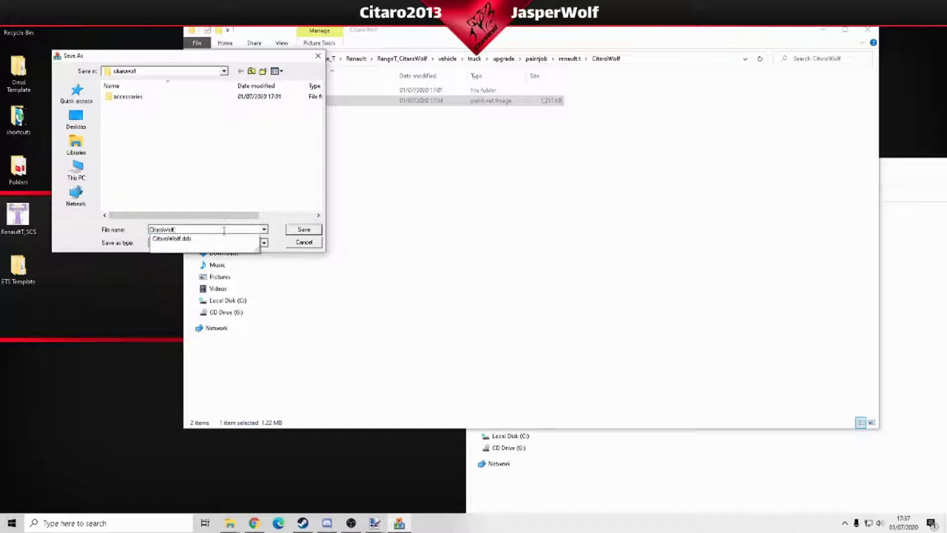
{"action": "left_click", "coordinate": [299, 232]}
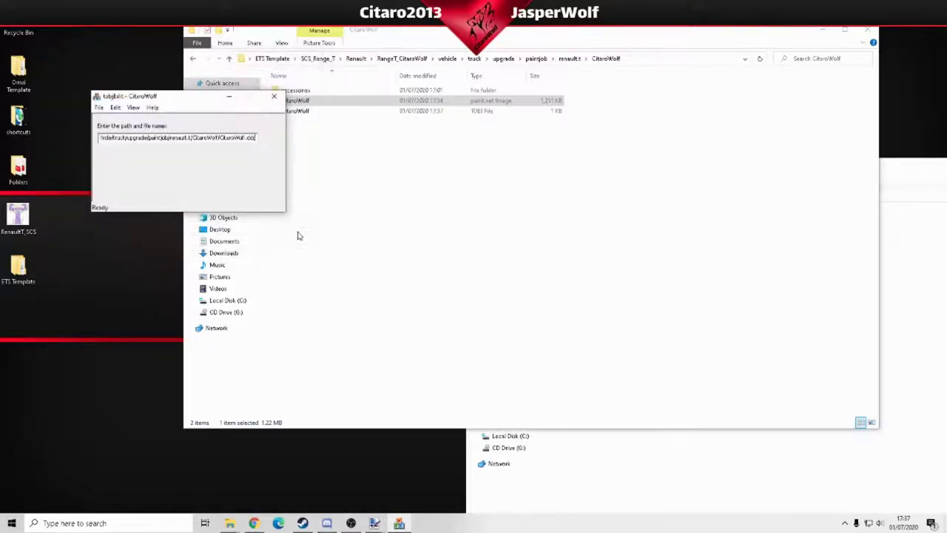
{"action": "left_click", "coordinate": [273, 96]}
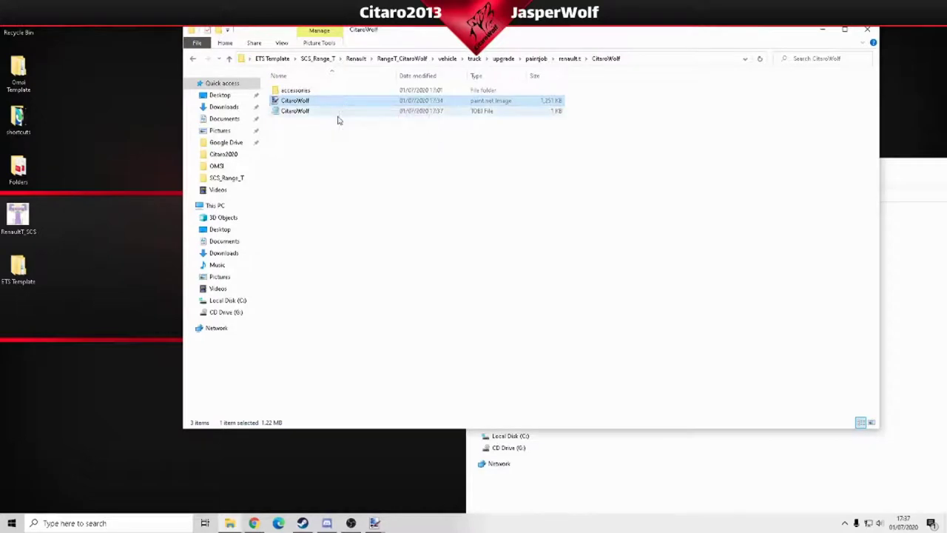
Return to RangeT_CitaroWolf and open its def\vehicle\truck\renault.t\paint_job folder
{"action": "left_click", "coordinate": [194, 59]}
{"action": "left_click", "coordinate": [194, 59]}
{"action": "left_click", "coordinate": [194, 59]}
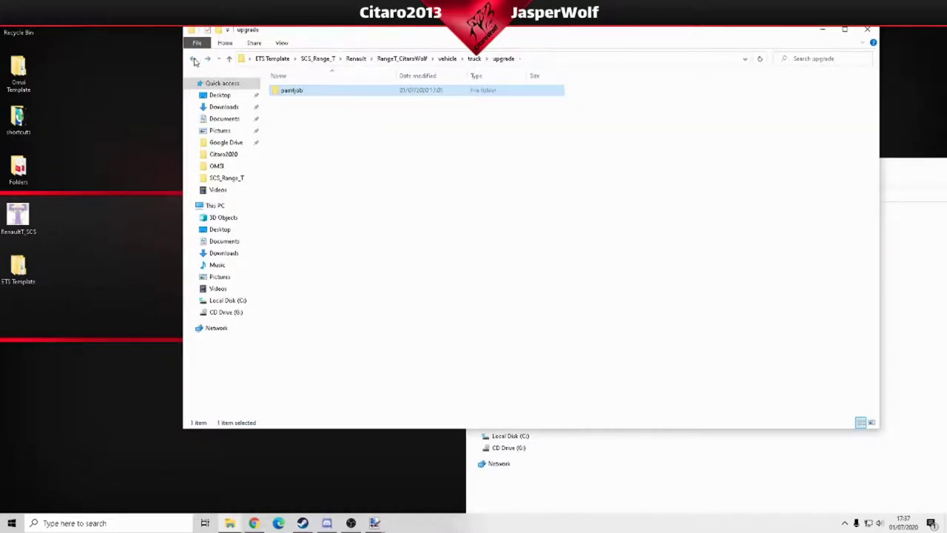
{"action": "left_click", "coordinate": [194, 59]}
{"action": "left_click", "coordinate": [194, 59]}
{"action": "left_click", "coordinate": [194, 58]}
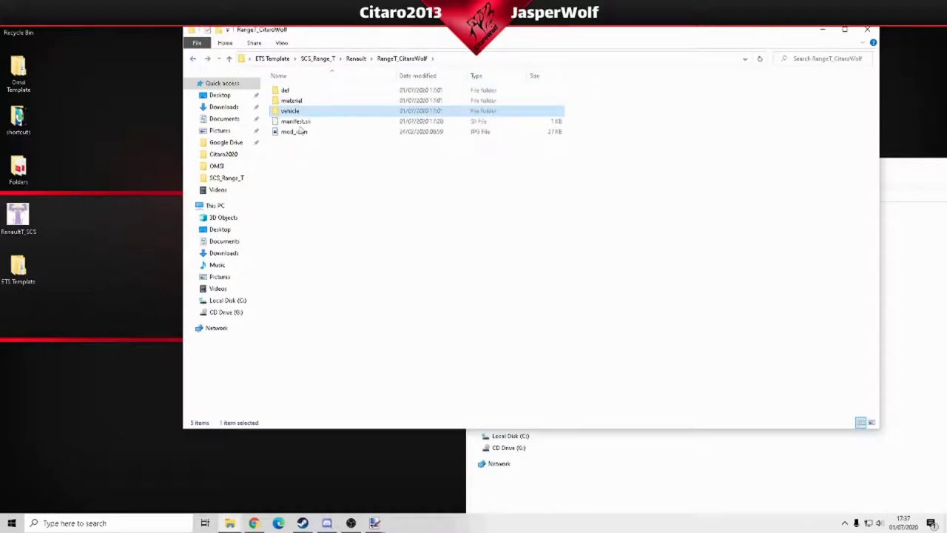
{"action": "double_click", "coordinate": [301, 91]}
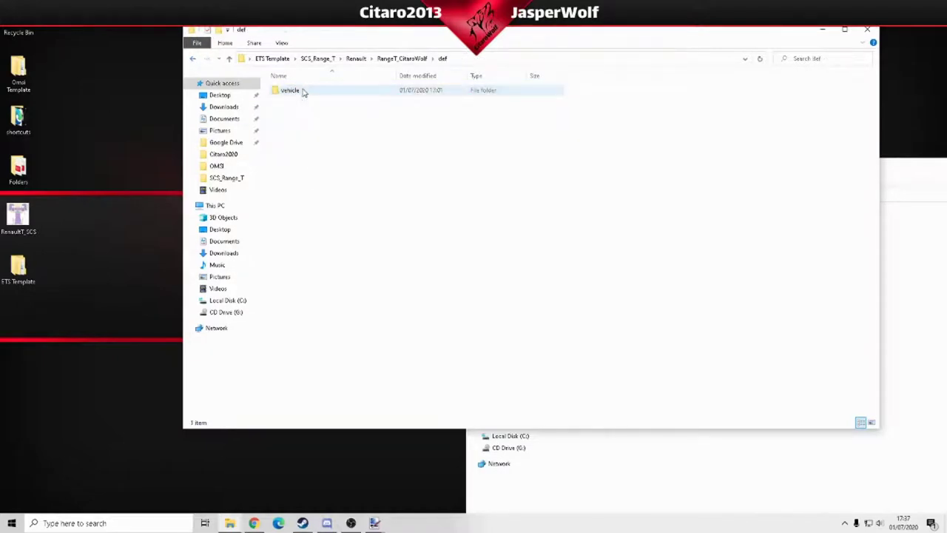
{"action": "double_click", "coordinate": [309, 94]}
{"action": "left_click", "coordinate": [311, 96]}
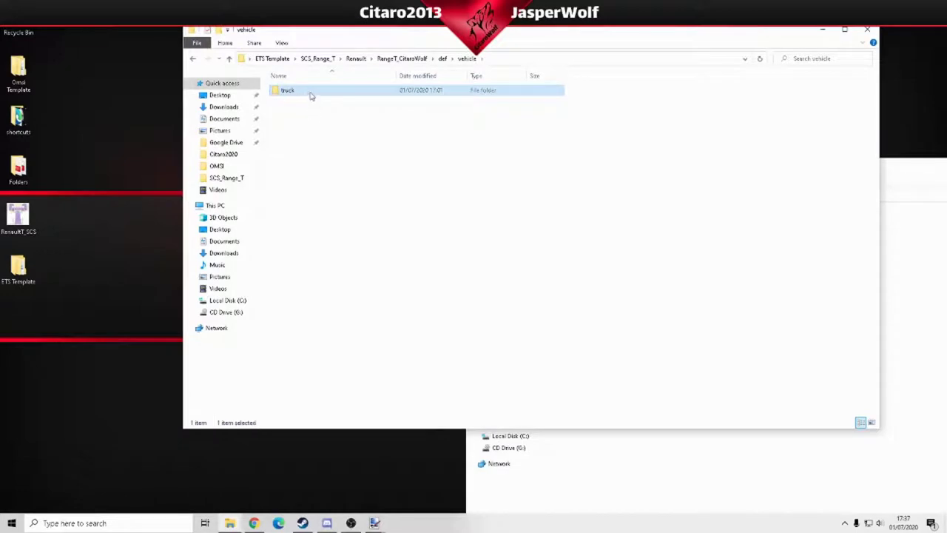
{"action": "double_click", "coordinate": [311, 94]}
{"action": "double_click", "coordinate": [311, 91]}
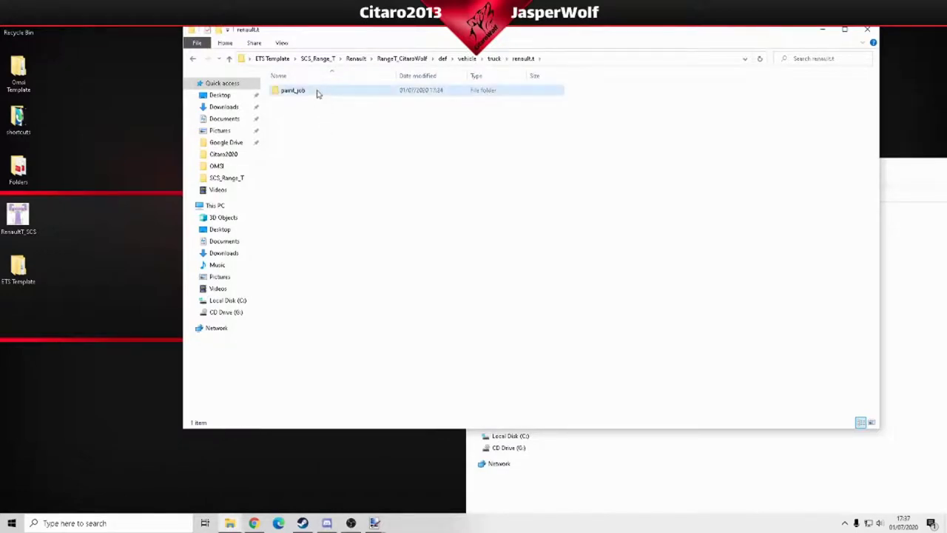
{"action": "double_click", "coordinate": [317, 94]}
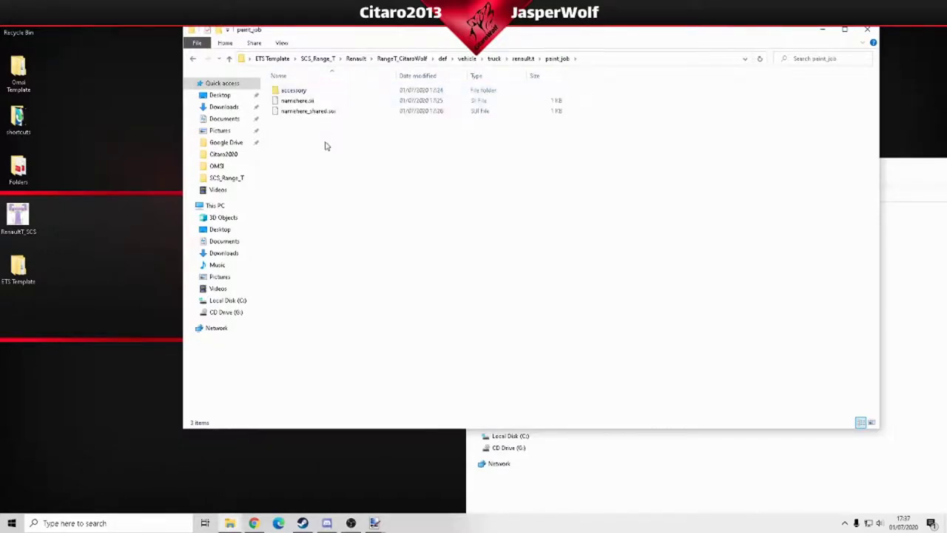
Rename namehere.sii in the paint_job folder as citarowolf.sii
{"action": "right_click", "coordinate": [292, 99]}
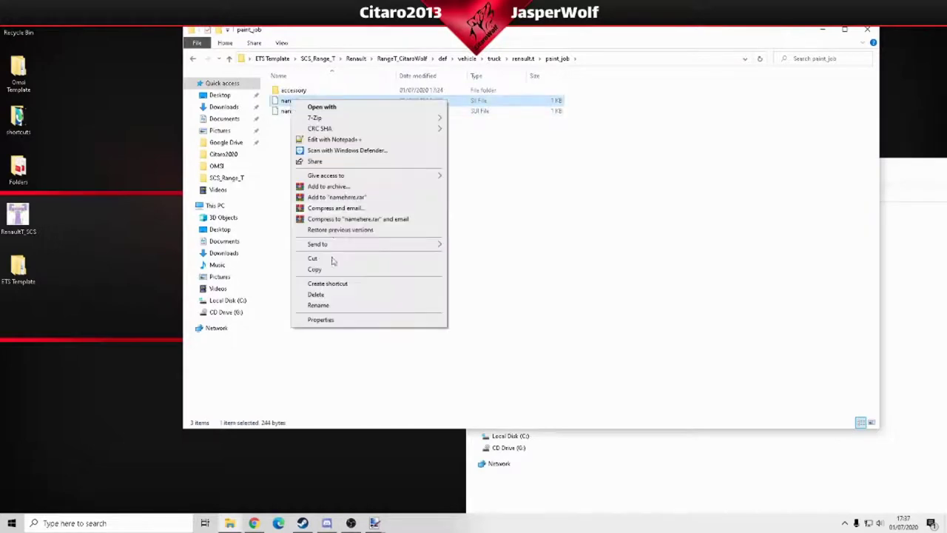
{"action": "left_click", "coordinate": [329, 304]}
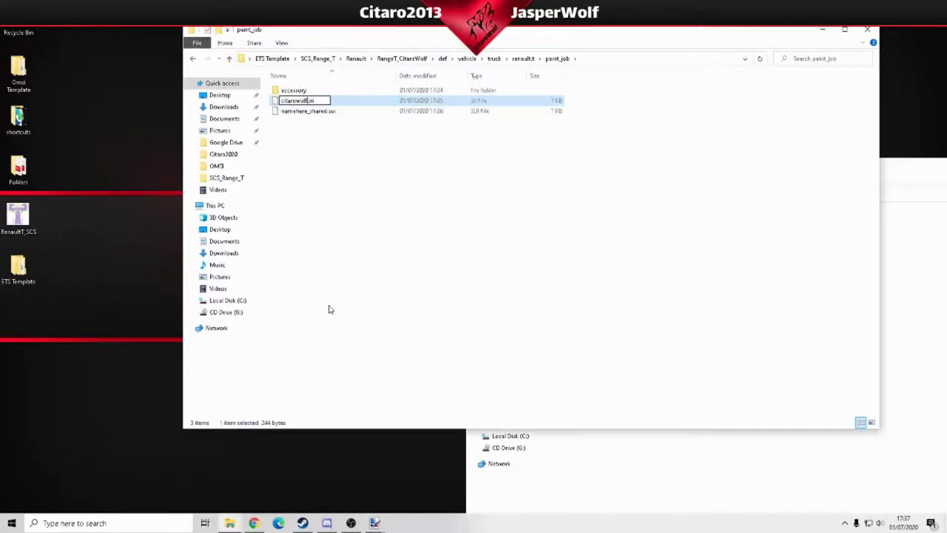
{"action": "key", "text": "Return"}
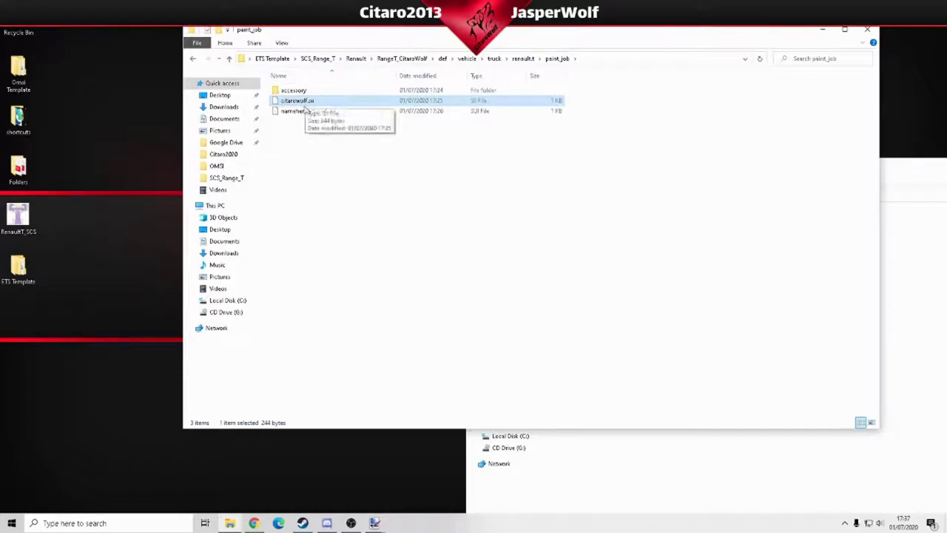
Rename namehere_shared.sui in the paint_job folder as citarowolf_shared.sui
{"action": "right_click", "coordinate": [304, 110]}
{"action": "left_click", "coordinate": [331, 316]}
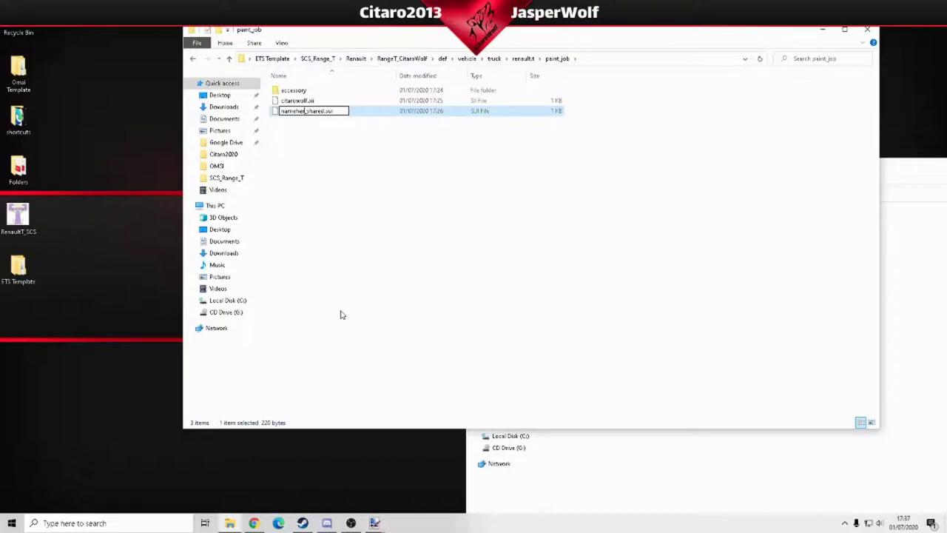
{"action": "key", "text": "BackSpace"}
{"action": "key", "text": "BackSpace"}
{"action": "key", "text": "BackSpace"}
{"action": "type", "text": "citarowolf"}
{"action": "key", "text": "Return"}
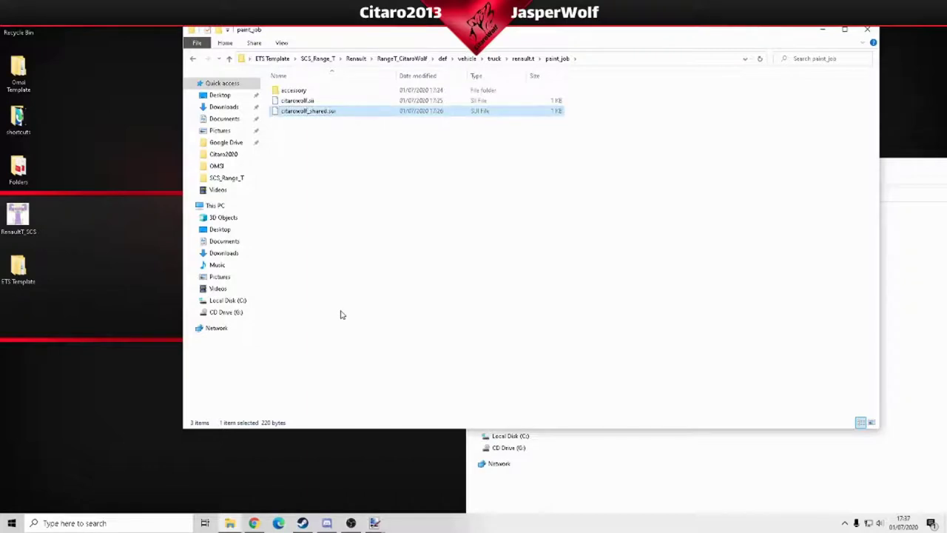
Open citarowolf.sii for editing in Notepad++ and maximize the editor window
{"action": "left_click", "coordinate": [301, 105]}
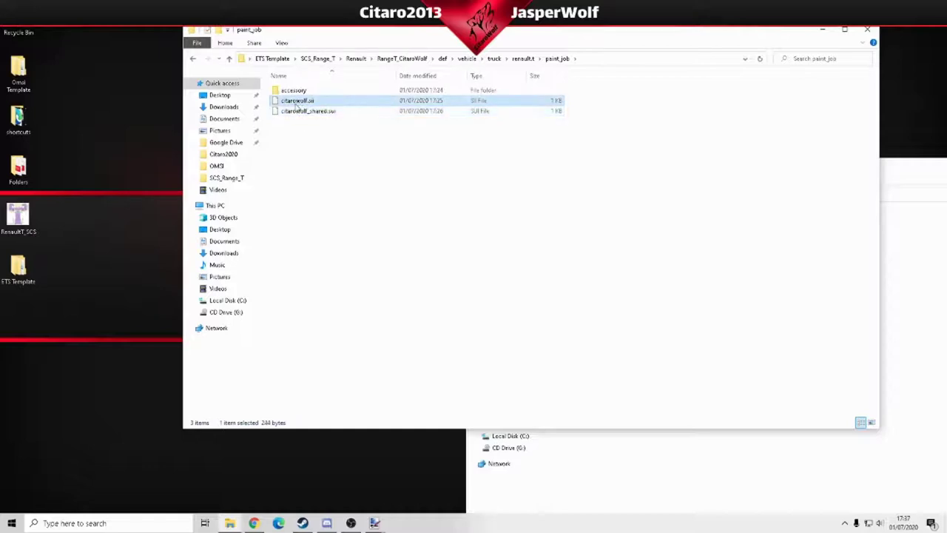
{"action": "right_click", "coordinate": [296, 102]}
{"action": "left_click", "coordinate": [329, 142]}
{"action": "left_click_drag", "start_coordinate": [696, 96], "coordinate": [555, 62]}
{"action": "left_click", "coordinate": [642, 58]}
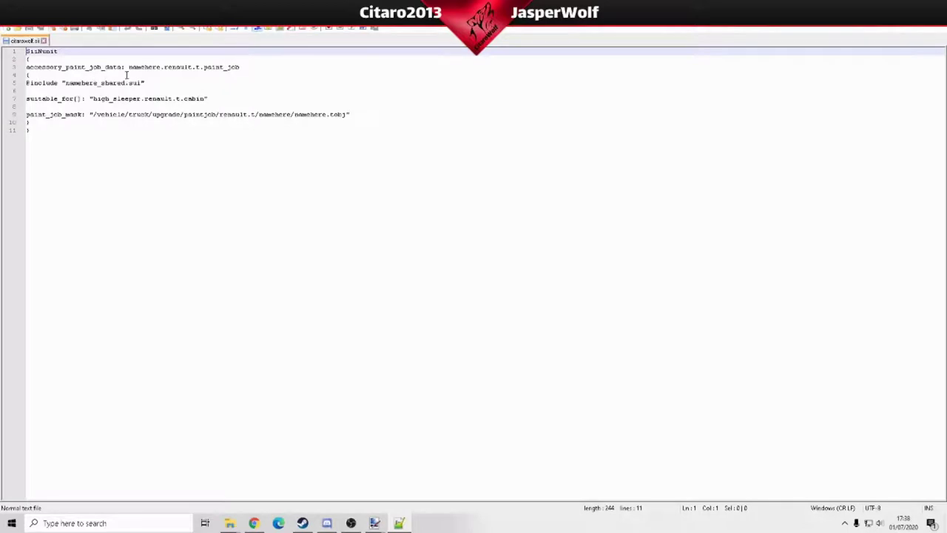
Replace namehere with citarowolf in the accessory_paint_job_data line of citarowolf.sii
{"action": "left_click_drag", "start_coordinate": [160, 67], "coordinate": [131, 72]}
{"action": "type", "text": "citarowolf"}
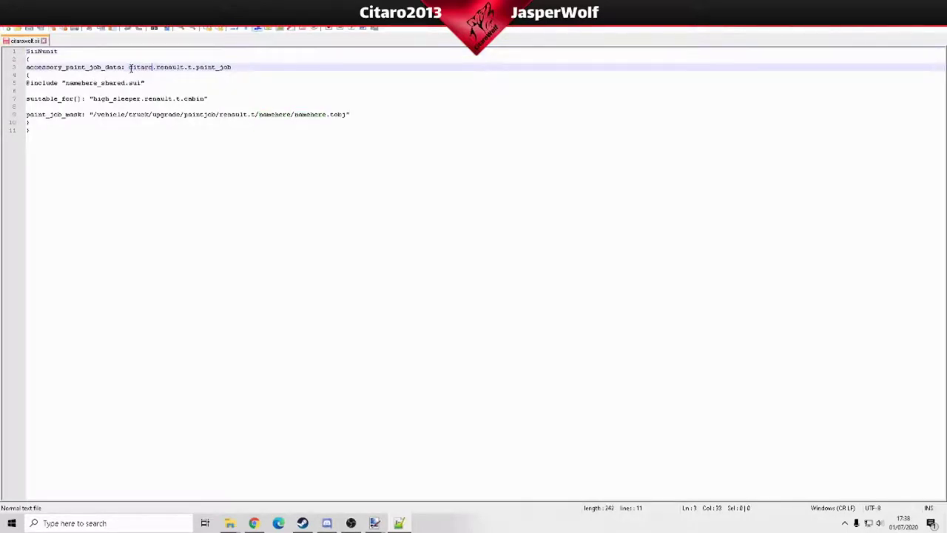
{"action": "left_click", "coordinate": [141, 155]}
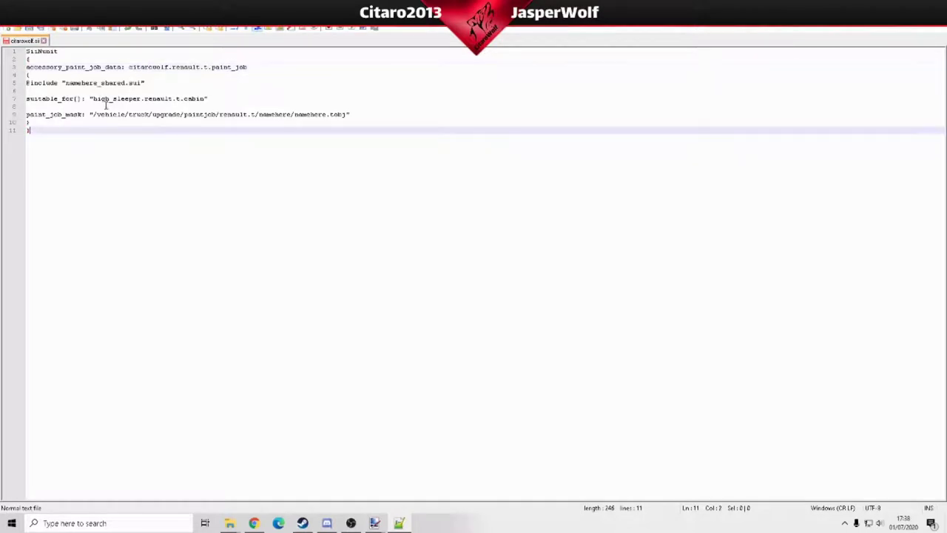
Replace namehere with citarowolf in the #include line of citarowolf.sii so it references citarowolf_shared.sui
{"action": "left_click", "coordinate": [100, 82]}
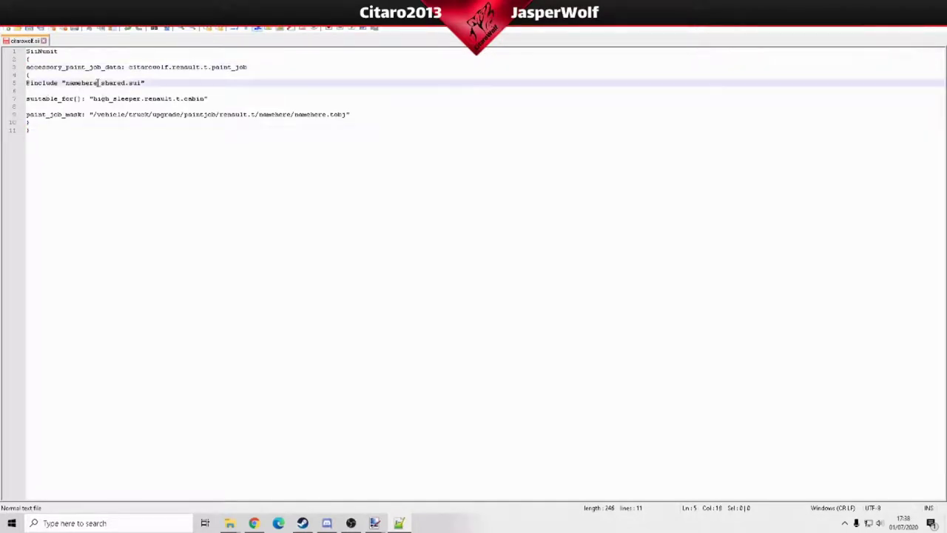
{"action": "double_click", "coordinate": [68, 82]}
{"action": "left_click", "coordinate": [97, 88]}
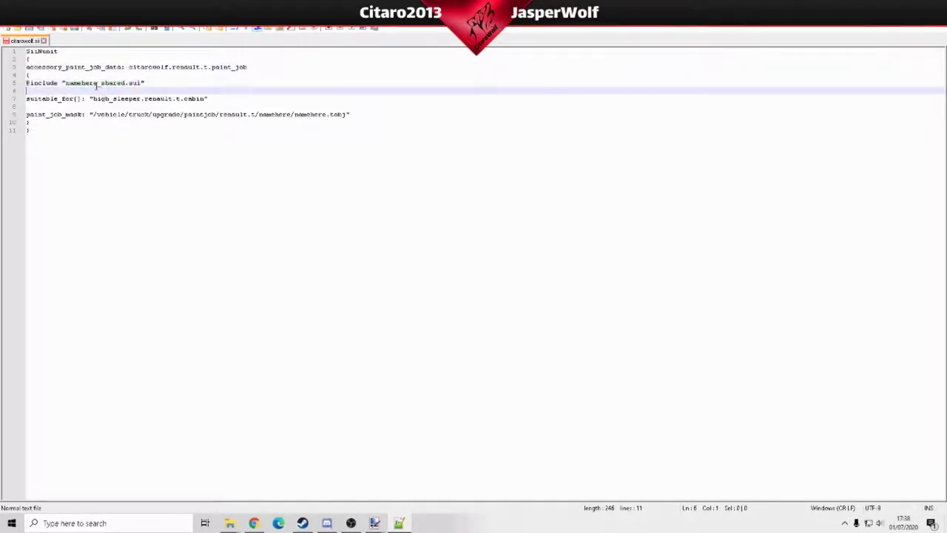
{"action": "left_click_drag", "start_coordinate": [97, 83], "coordinate": [66, 83]}
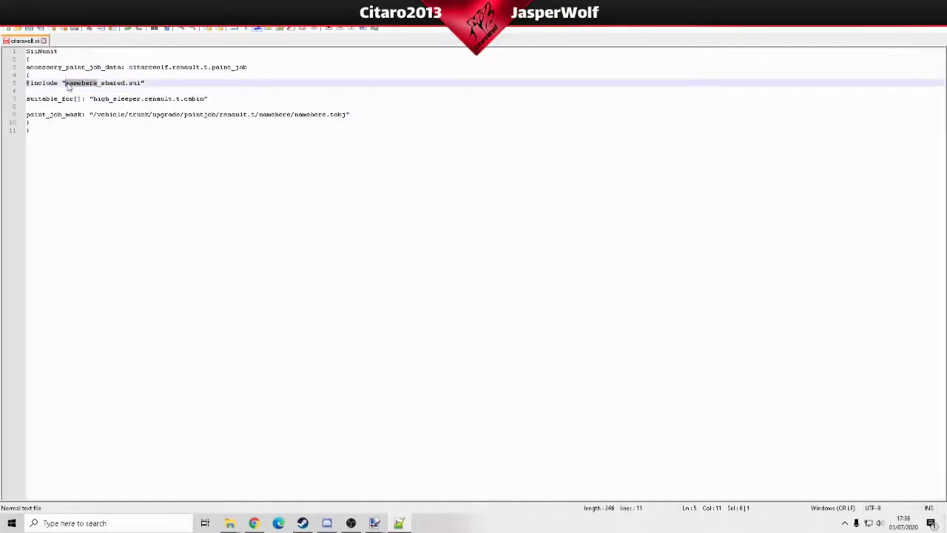
{"action": "key", "text": "BackSpace"}
{"action": "type", "text": "ci"}
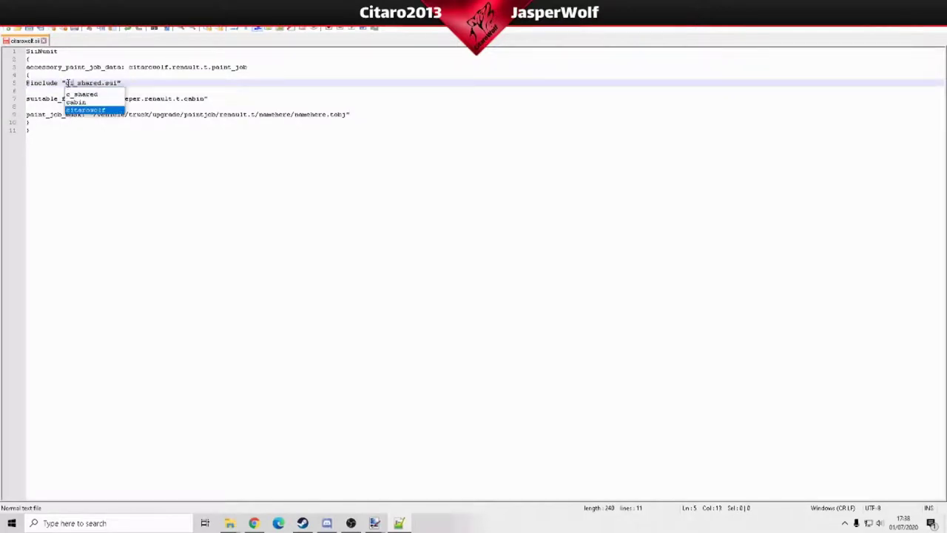
{"action": "double_click", "coordinate": [83, 111]}
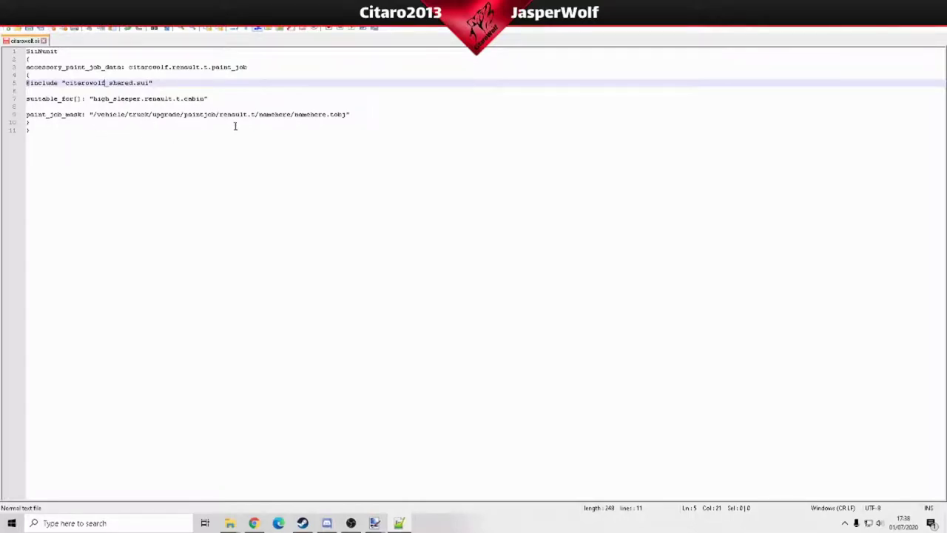
Replace both namehere entries in the paint_job_mask path with CitaroWolf, ending the path in renault.t/CitaroWolf/CitaroWolf.tobj
{"action": "left_click_drag", "start_coordinate": [291, 115], "coordinate": [260, 115]}
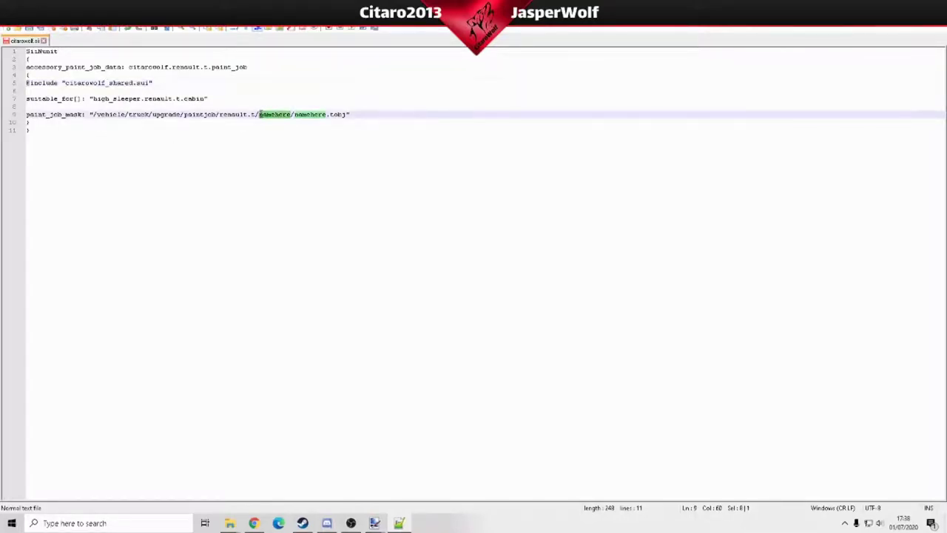
{"action": "type", "text": "citarowolf"}
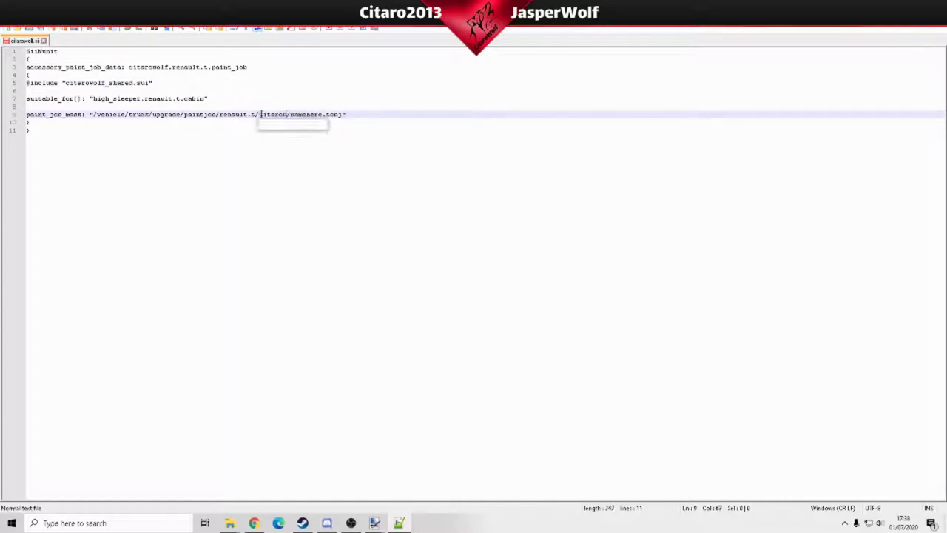
{"action": "left_click", "coordinate": [287, 156]}
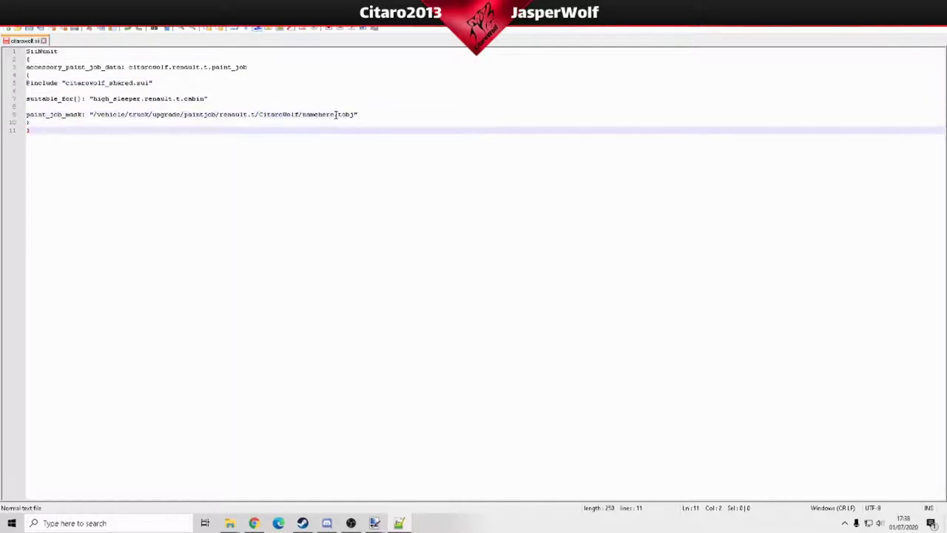
{"action": "left_click_drag", "start_coordinate": [335, 115], "coordinate": [306, 114]}
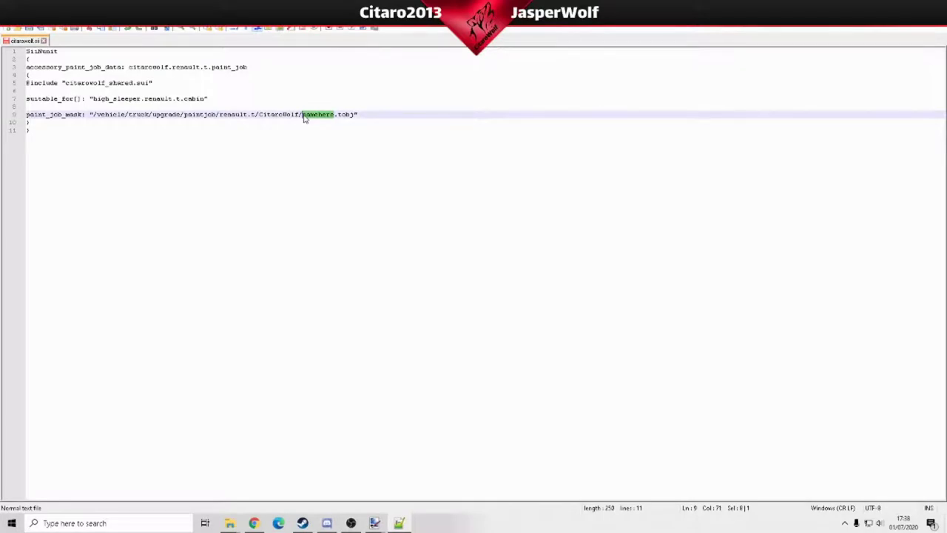
{"action": "type", "text": "Citaro"}
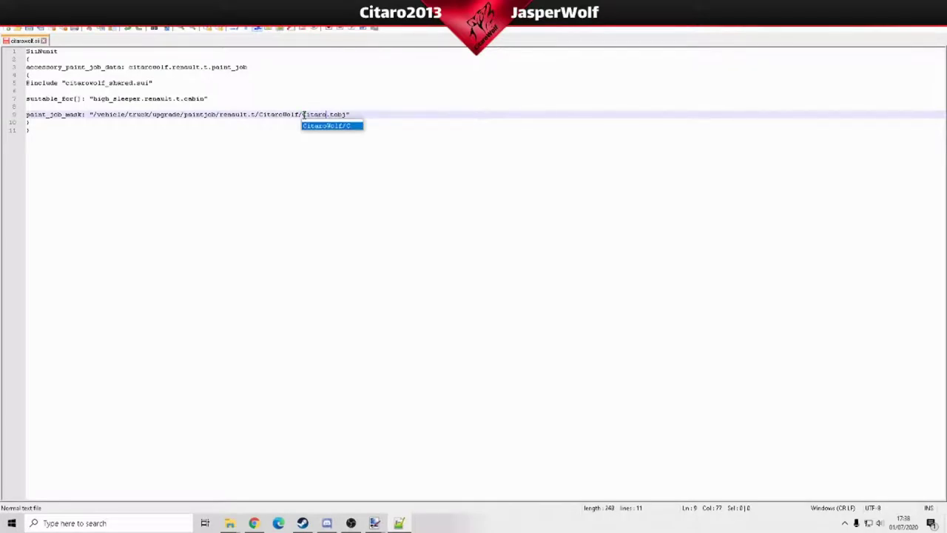
{"action": "type", "text": "Wolf"}
Check the folder and TOBJ file names under vehicle/truck/upgrade/paintjob/renault.t/CitaroWolf against the paint_job_mask path
{"action": "left_click_drag", "start_coordinate": [474, 9], "coordinate": [581, 185]}
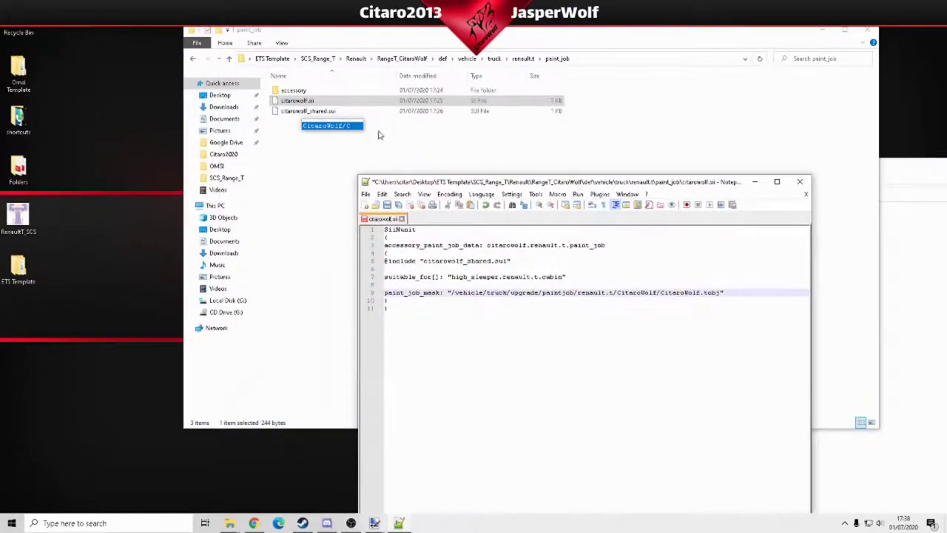
{"action": "left_click", "coordinate": [310, 172]}
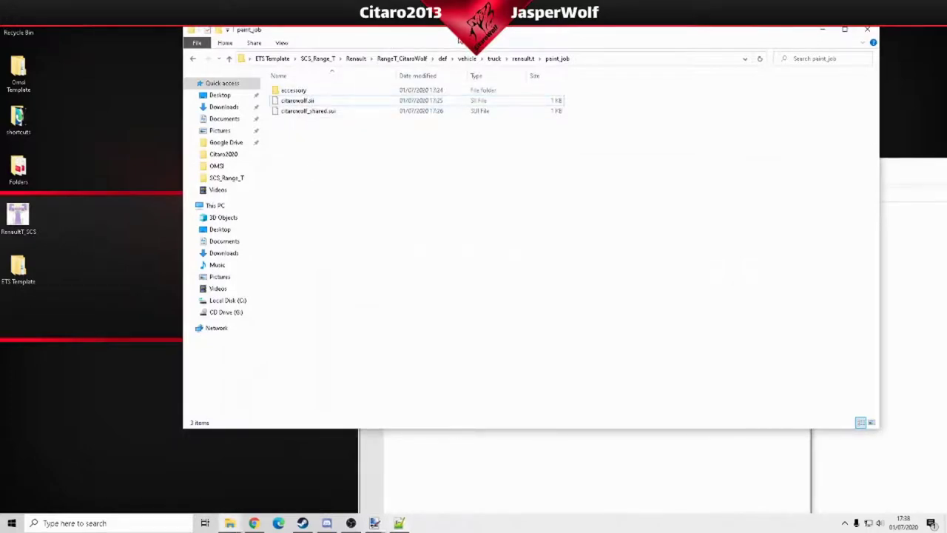
{"action": "left_click_drag", "start_coordinate": [459, 37], "coordinate": [341, 28]}
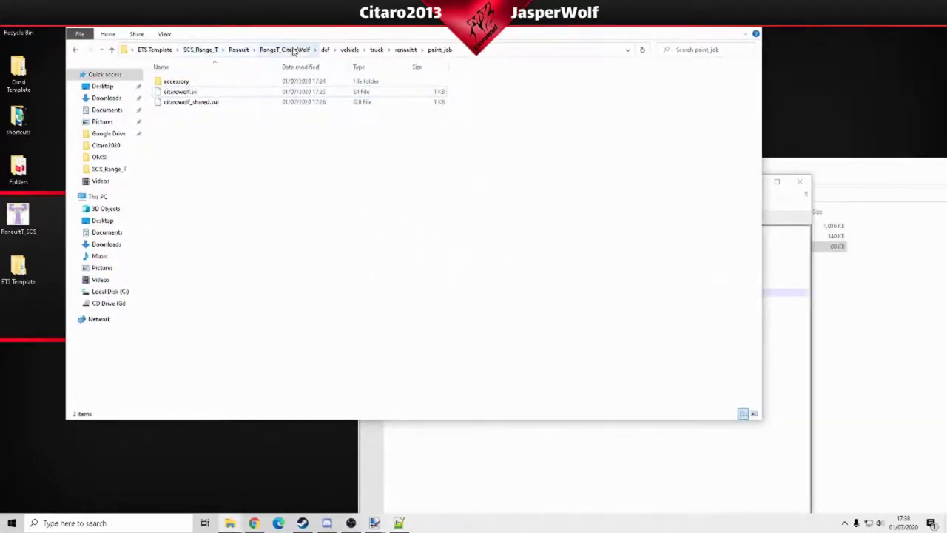
{"action": "left_click", "coordinate": [294, 50]}
{"action": "double_click", "coordinate": [175, 102]}
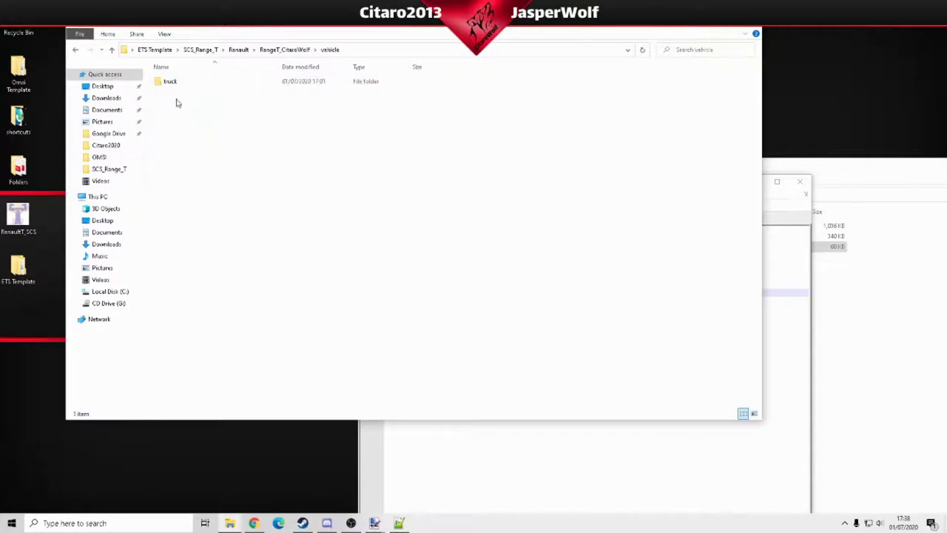
{"action": "double_click", "coordinate": [182, 82]}
{"action": "double_click", "coordinate": [187, 83]}
{"action": "double_click", "coordinate": [194, 86]}
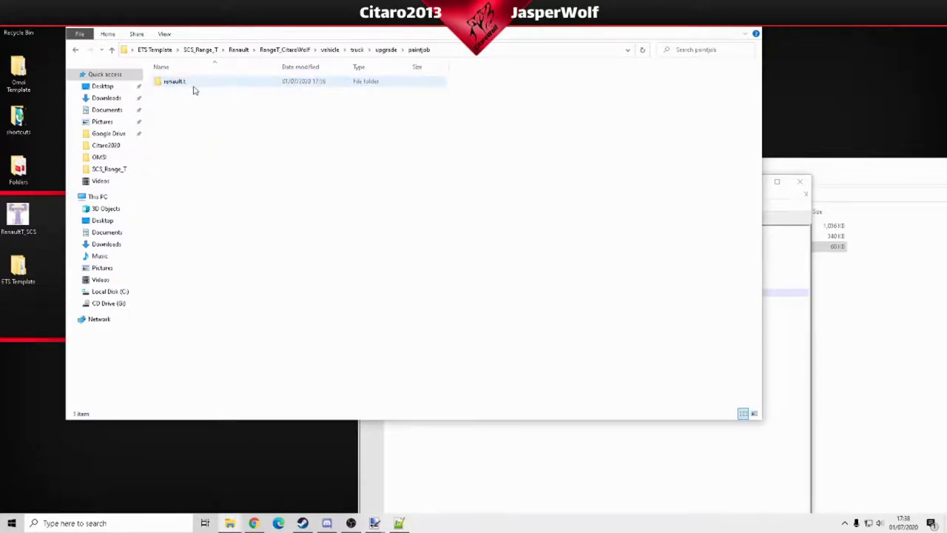
{"action": "double_click", "coordinate": [200, 87]}
{"action": "left_click", "coordinate": [206, 83]}
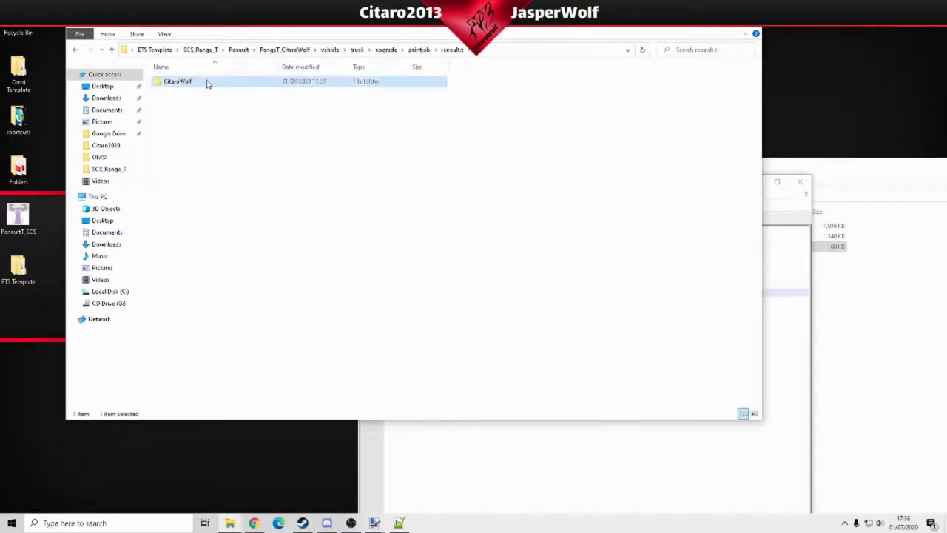
{"action": "double_click", "coordinate": [207, 83]}
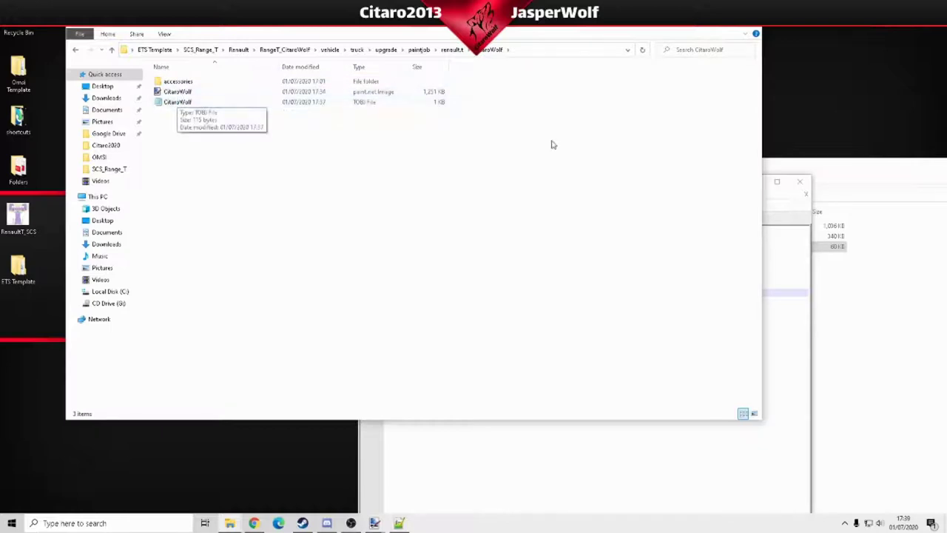
Save the edited citarowolf.sii and close the text editor
{"action": "left_click", "coordinate": [770, 194]}
{"action": "left_click_drag", "start_coordinate": [609, 180], "coordinate": [604, 120]}
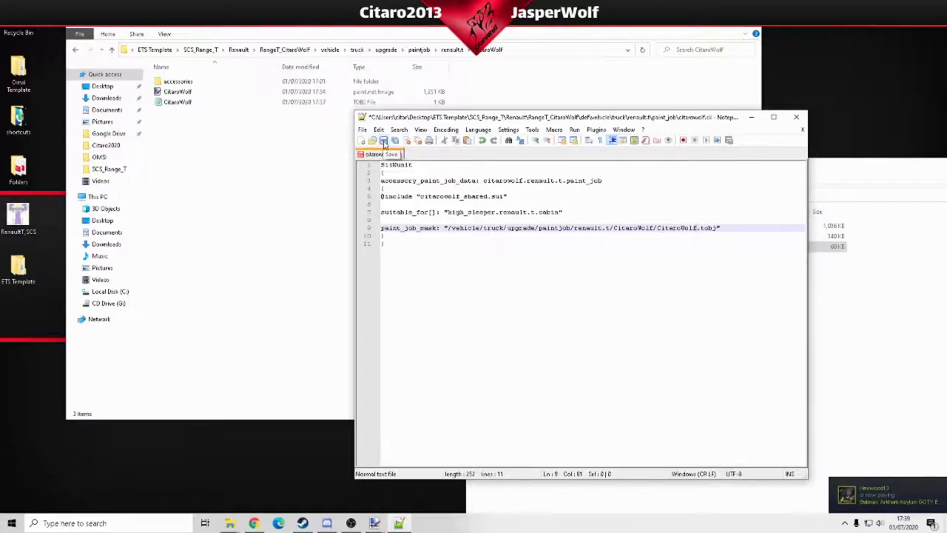
{"action": "left_click", "coordinate": [383, 141]}
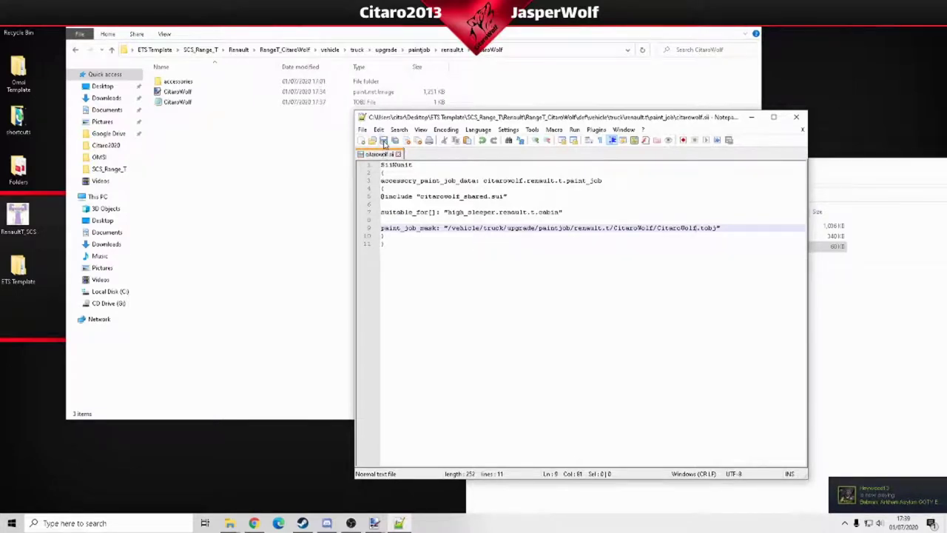
{"action": "left_click", "coordinate": [794, 118]}
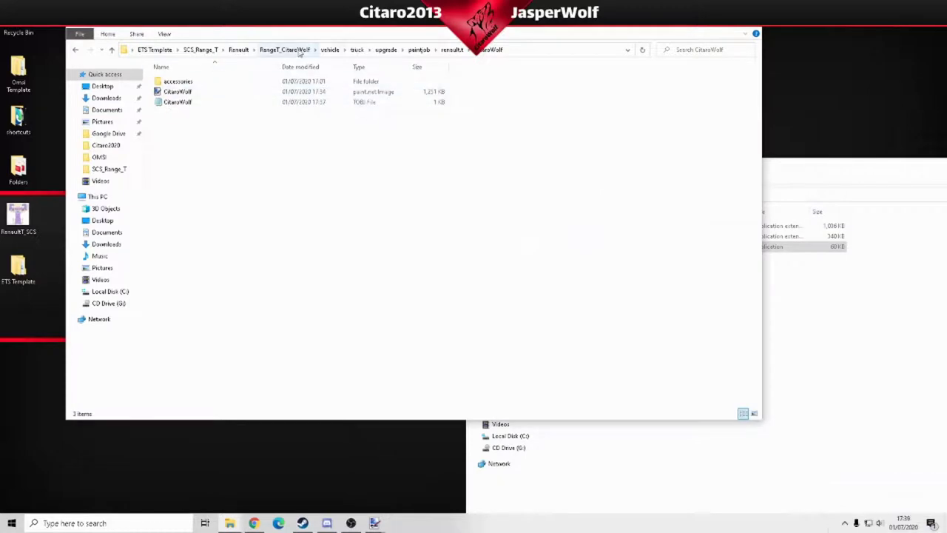
Open citarowolf_shared.sui from RangeT_CitaroWolf/def/vehicle/truck/renault.t/paint_job for editing in Notepad++
{"action": "left_click", "coordinate": [244, 50]}
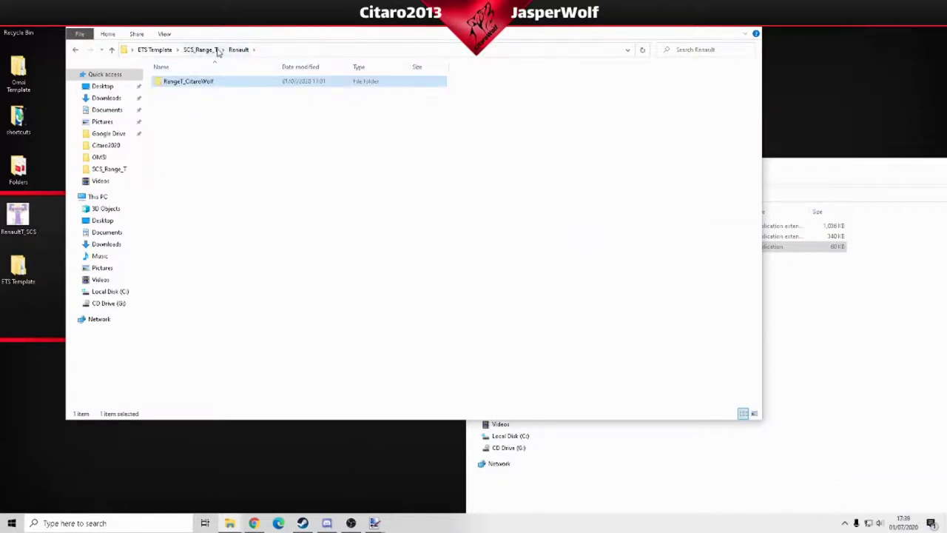
{"action": "double_click", "coordinate": [201, 83]}
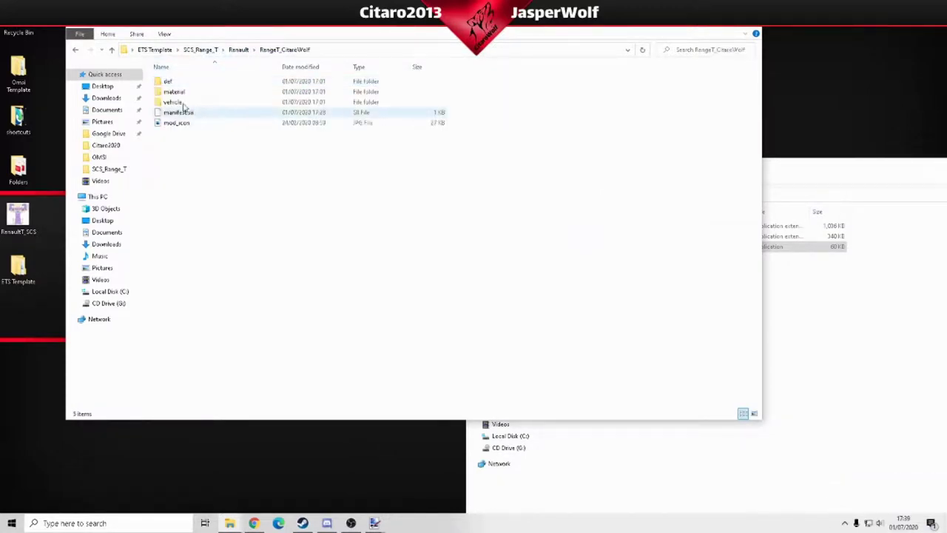
{"action": "double_click", "coordinate": [178, 82]}
{"action": "double_click", "coordinate": [190, 86]}
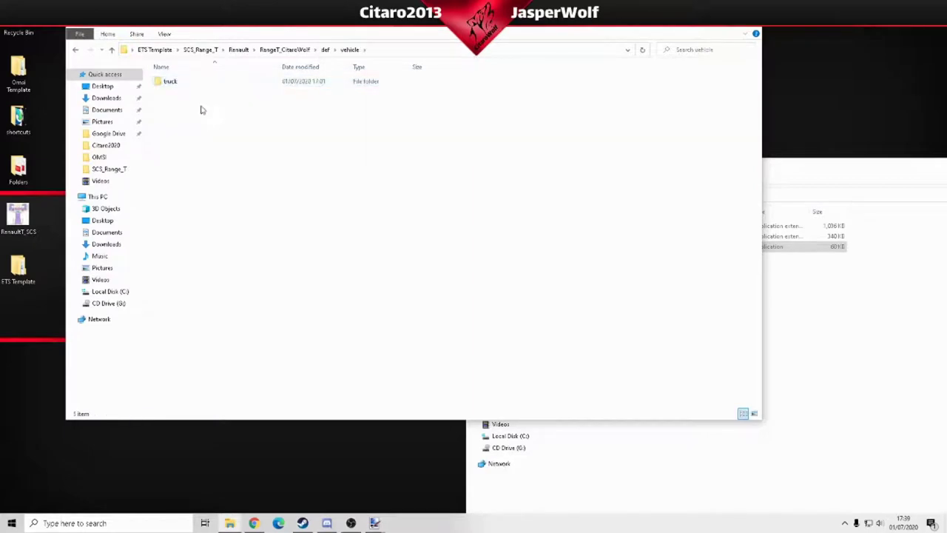
{"action": "double_click", "coordinate": [193, 84]}
{"action": "double_click", "coordinate": [194, 85]}
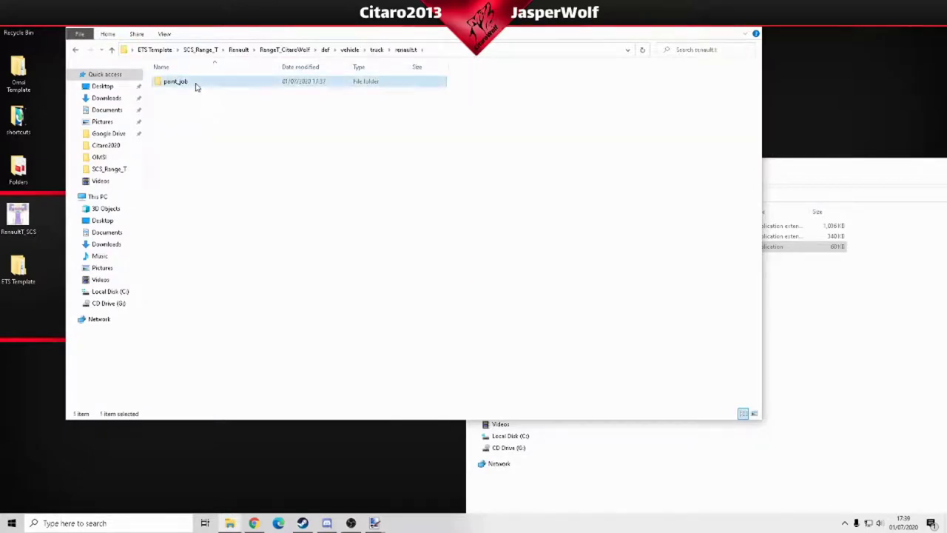
{"action": "double_click", "coordinate": [196, 83]}
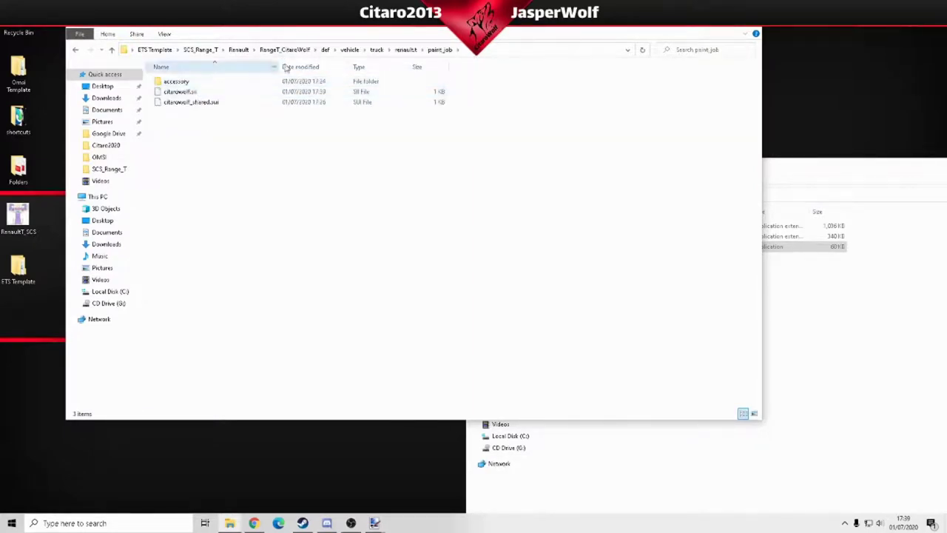
{"action": "right_click", "coordinate": [176, 104]}
{"action": "left_click", "coordinate": [217, 145]}
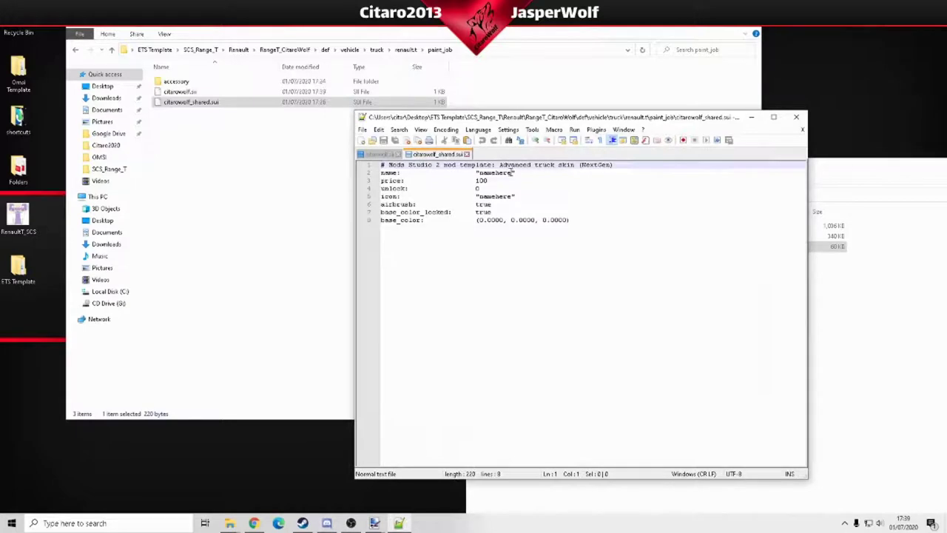
Set the name to CitaroWolf and the price to 1 in citarowolf_shared.sui
{"action": "left_click_drag", "start_coordinate": [514, 172], "coordinate": [478, 174]}
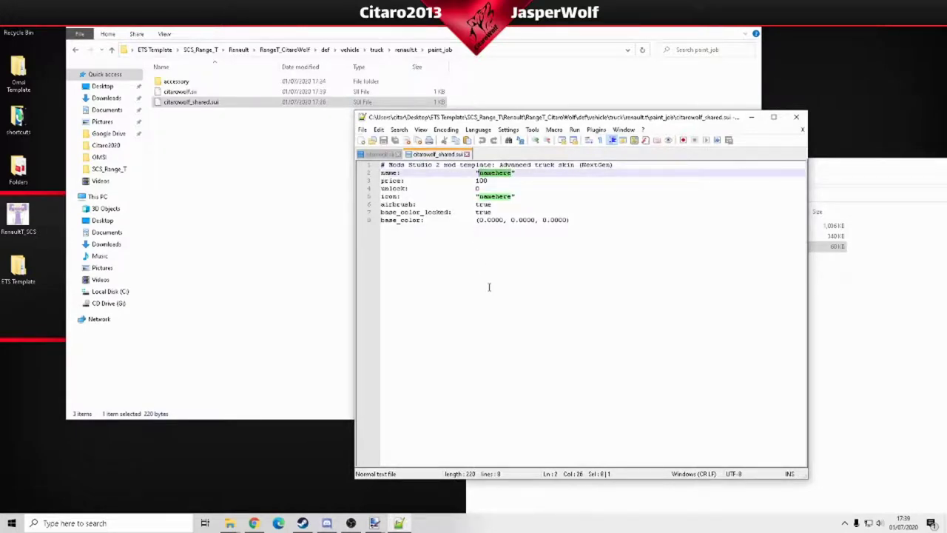
{"action": "type", "text": "CitaroWolf"}
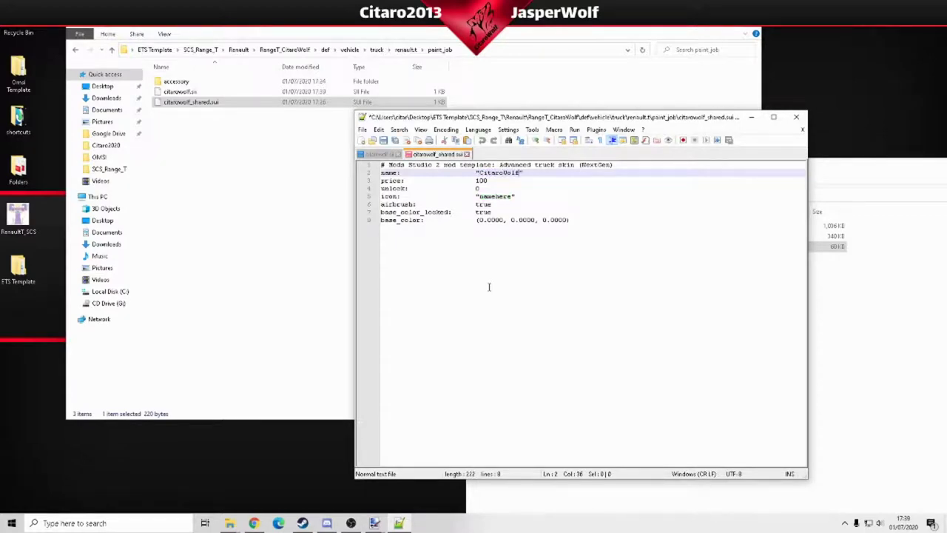
{"action": "key", "text": "ctrl+End"}
{"action": "left_click", "coordinate": [490, 181]}
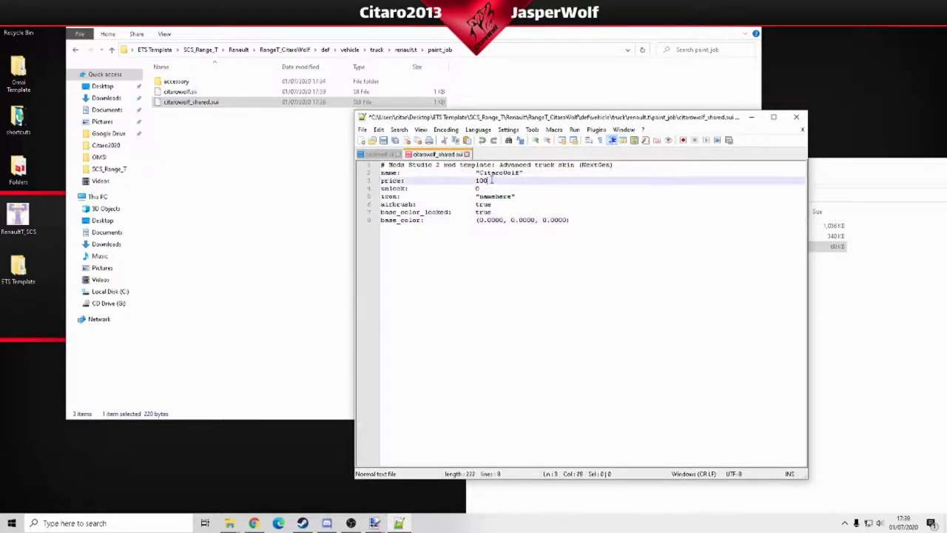
{"action": "key", "text": "BackSpace"}
{"action": "key", "text": "BackSpace"}
{"action": "key", "text": "ctrl+End"}
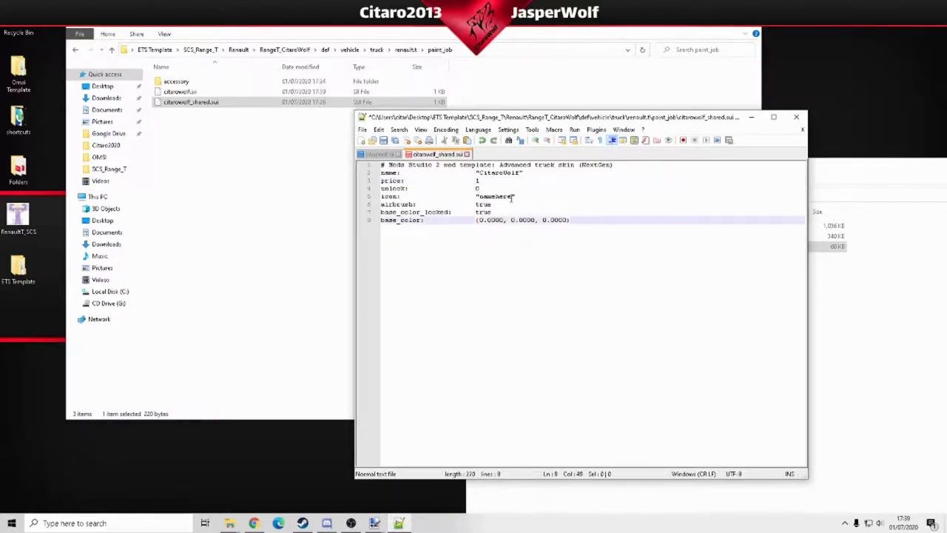
Set the icon to CitaroWolf in citarowolf_shared.sui, saving the file before closing the editor
{"action": "left_click_drag", "start_coordinate": [513, 197], "coordinate": [482, 199]}
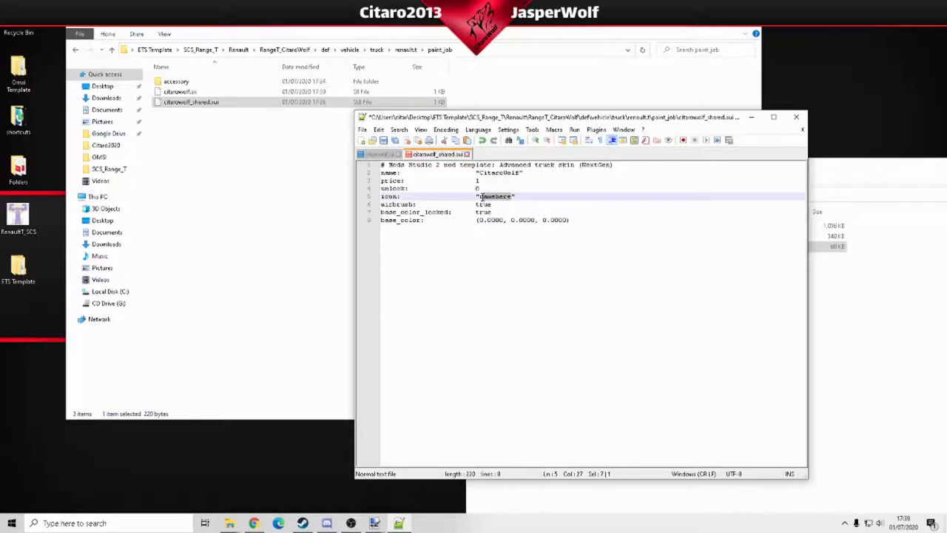
{"action": "key", "text": "BackSpace"}
{"action": "key", "text": "BackSpace"}
{"action": "type", "text": "CitaroWolf"}
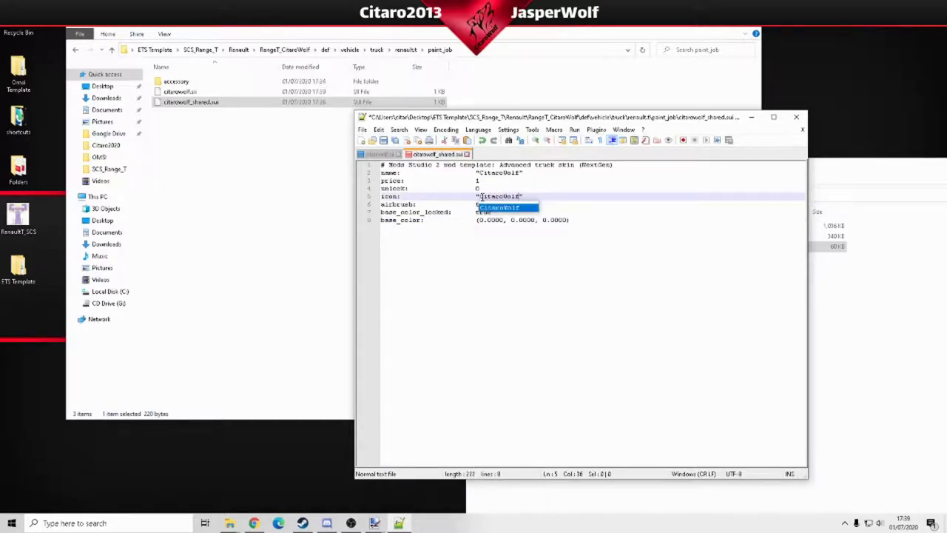
{"action": "key", "text": "ctrl+End"}
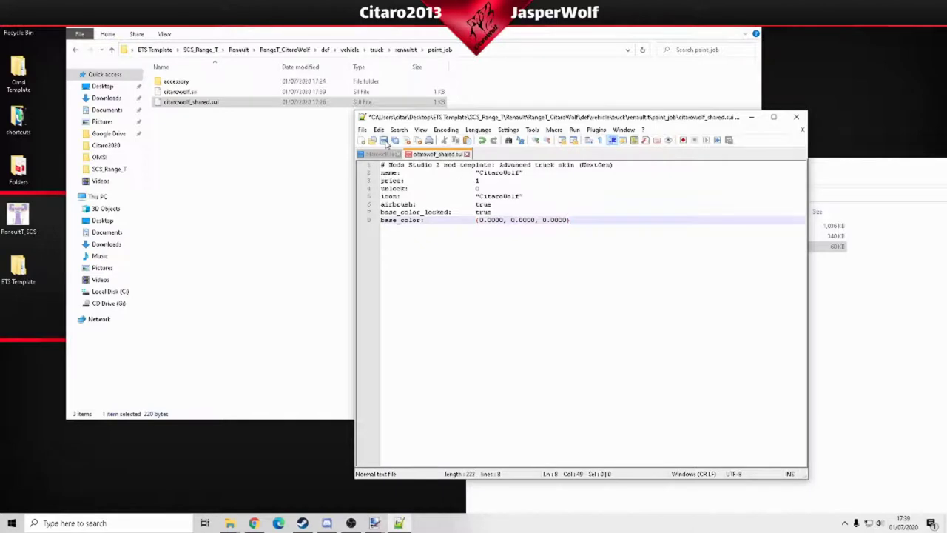
{"action": "left_click", "coordinate": [384, 140]}
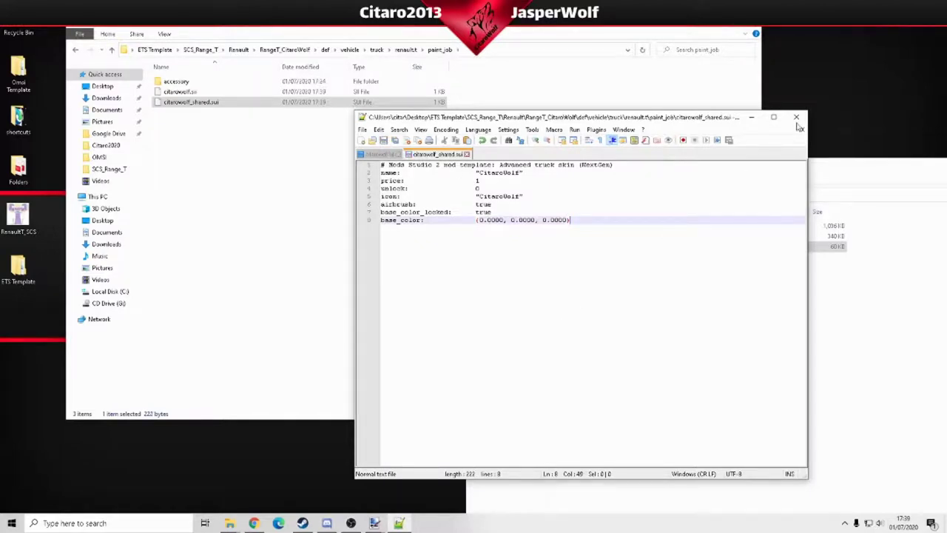
{"action": "left_click", "coordinate": [797, 116]}
Rename namehere.sii in the paint_job accessory folder as citarowolf.sii
{"action": "left_click", "coordinate": [179, 85]}
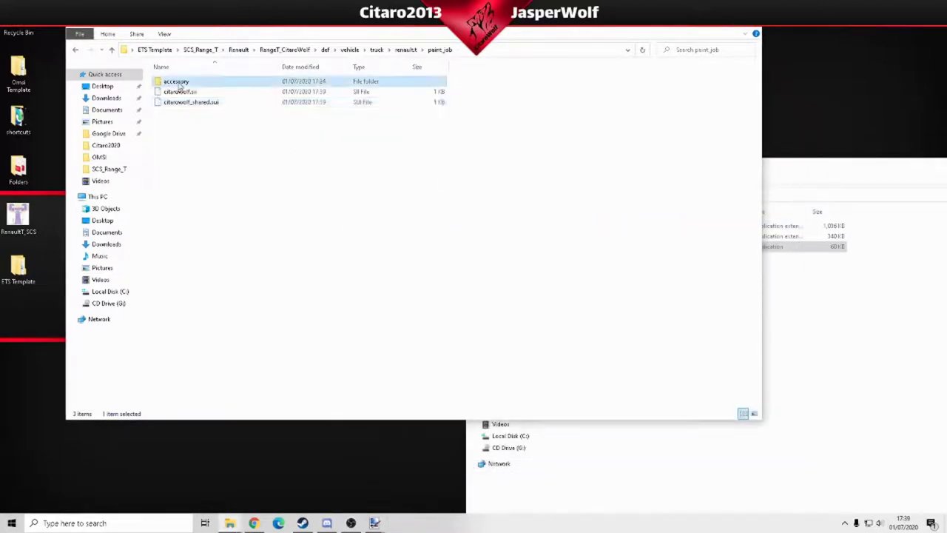
{"action": "double_click", "coordinate": [180, 86]}
{"action": "left_click", "coordinate": [182, 81]}
{"action": "right_click", "coordinate": [182, 82]}
{"action": "left_click", "coordinate": [222, 286]}
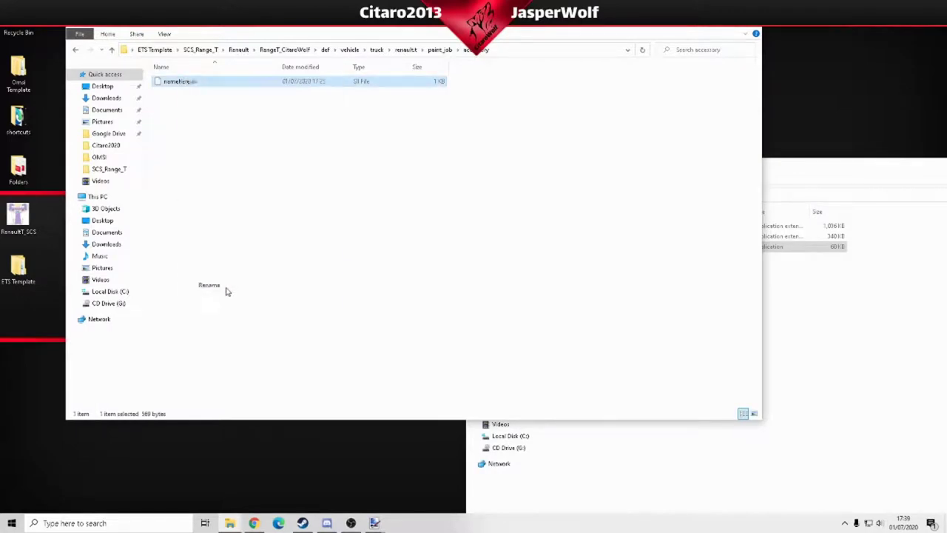
{"action": "type", "text": "citarowolf"}
{"action": "key", "text": "Return"}
In Notepad++, replace namehere with CitaroWolf in the paint_job_mask path of the accessory citarowolf.sii, then save and close the file
{"action": "right_click", "coordinate": [185, 83]}
{"action": "left_click", "coordinate": [222, 123]}
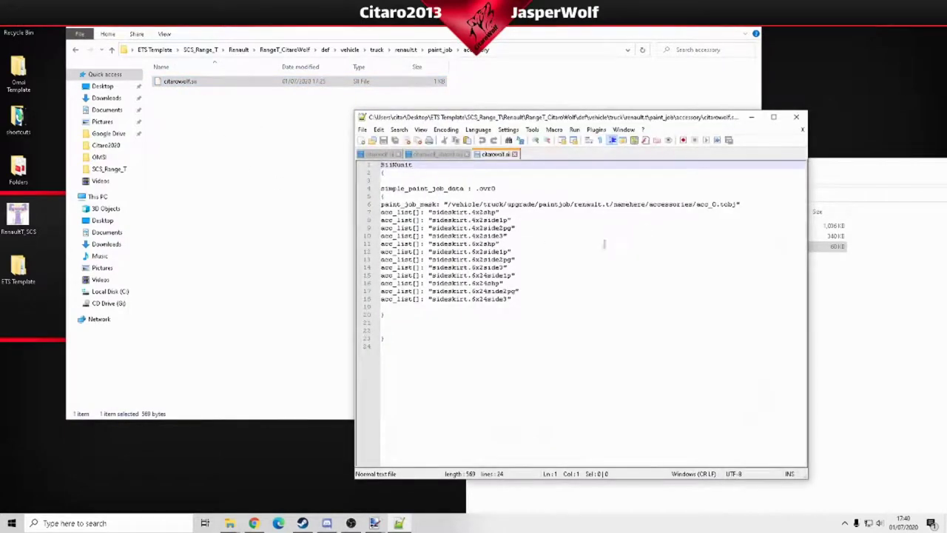
{"action": "left_click_drag", "start_coordinate": [647, 204], "coordinate": [612, 204]}
{"action": "type", "text": "CitaroWolf"}
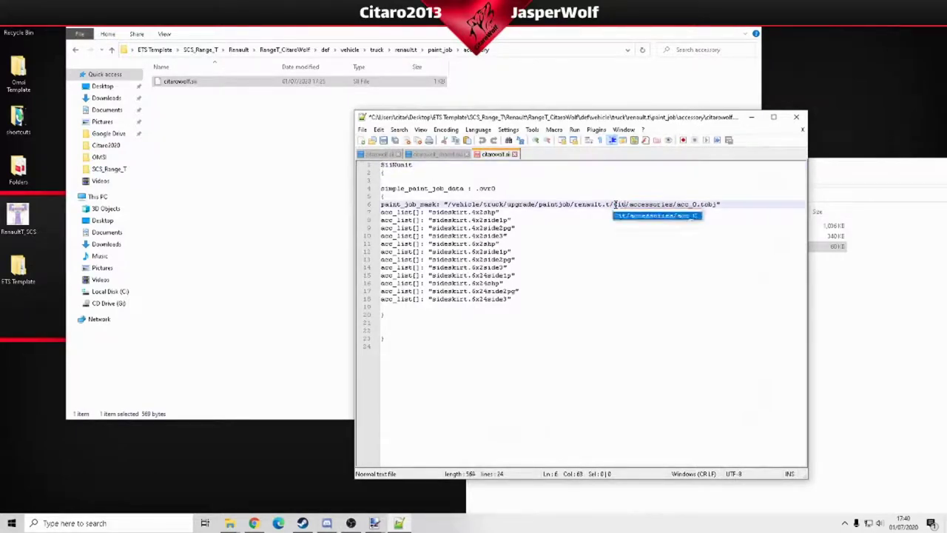
{"action": "left_click", "coordinate": [597, 269]}
{"action": "left_click", "coordinate": [383, 141]}
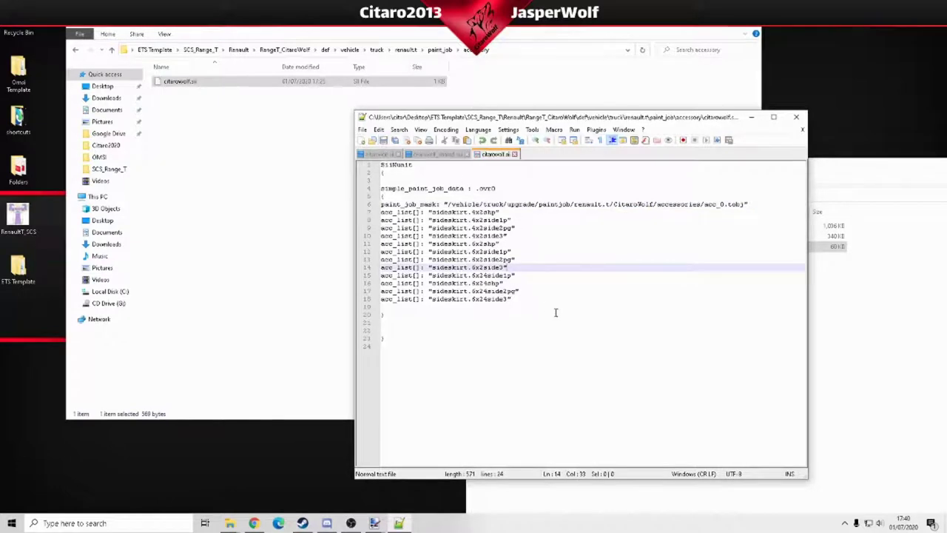
{"action": "left_click_drag", "start_coordinate": [518, 299], "coordinate": [394, 213]}
{"action": "left_click", "coordinate": [516, 376]}
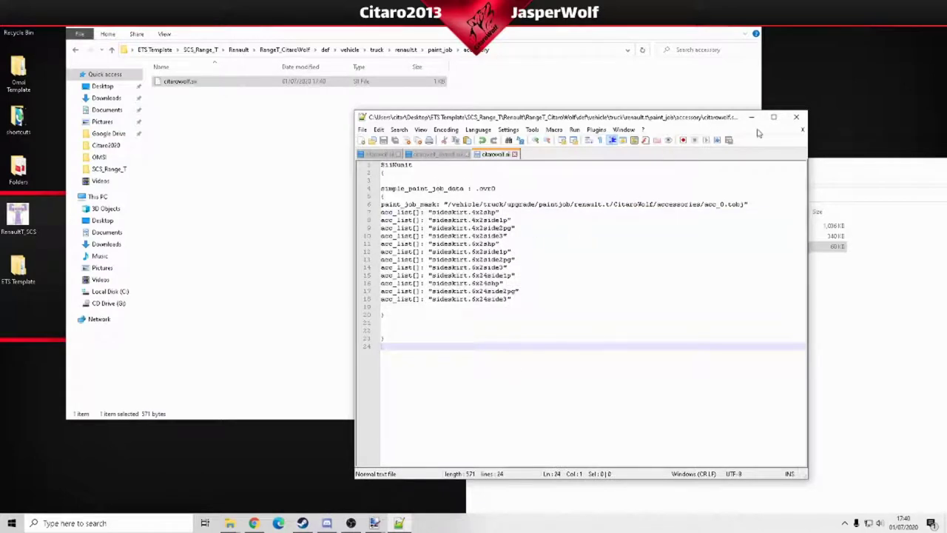
{"action": "left_click", "coordinate": [796, 117]}
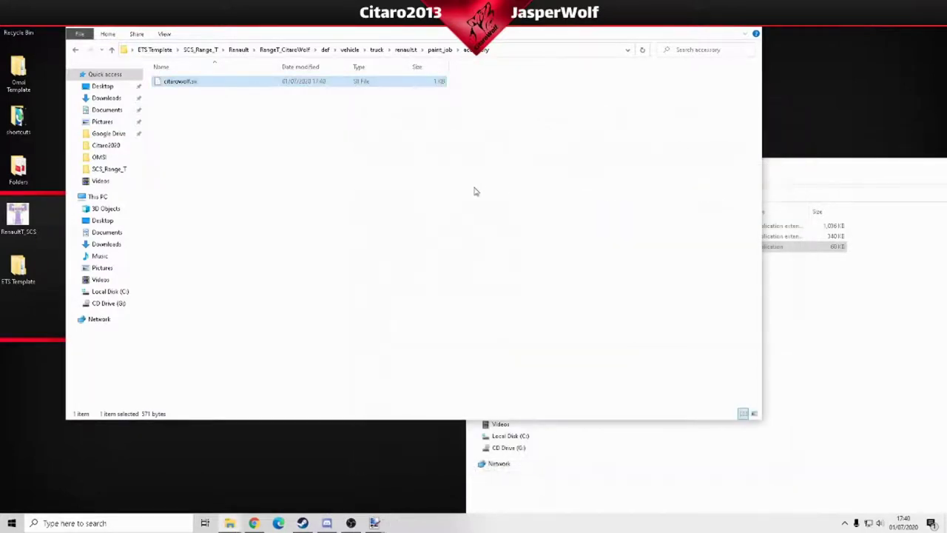
In RangeT_CitaroWolf/material/ui/accessory, rename namehere.mat as citarowolf.mat
{"action": "left_click", "coordinate": [285, 50]}
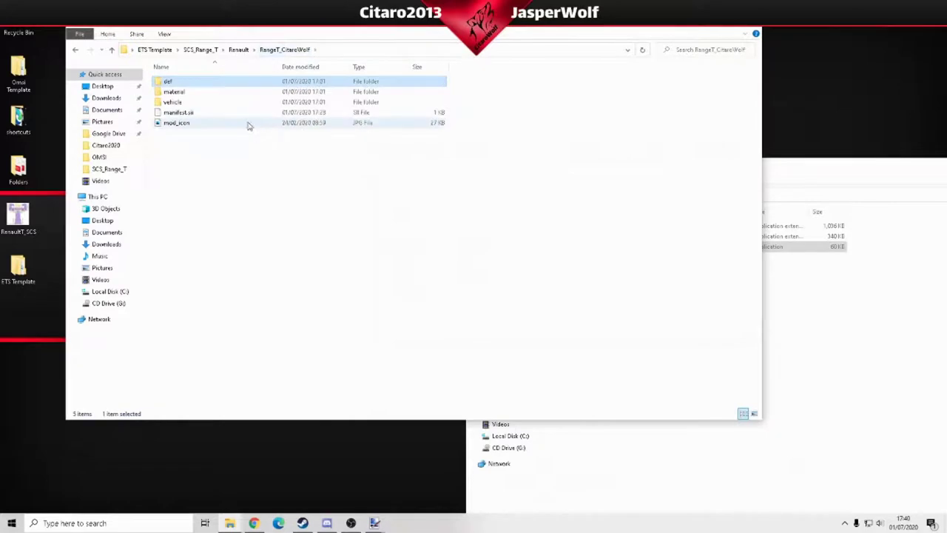
{"action": "double_click", "coordinate": [220, 93]}
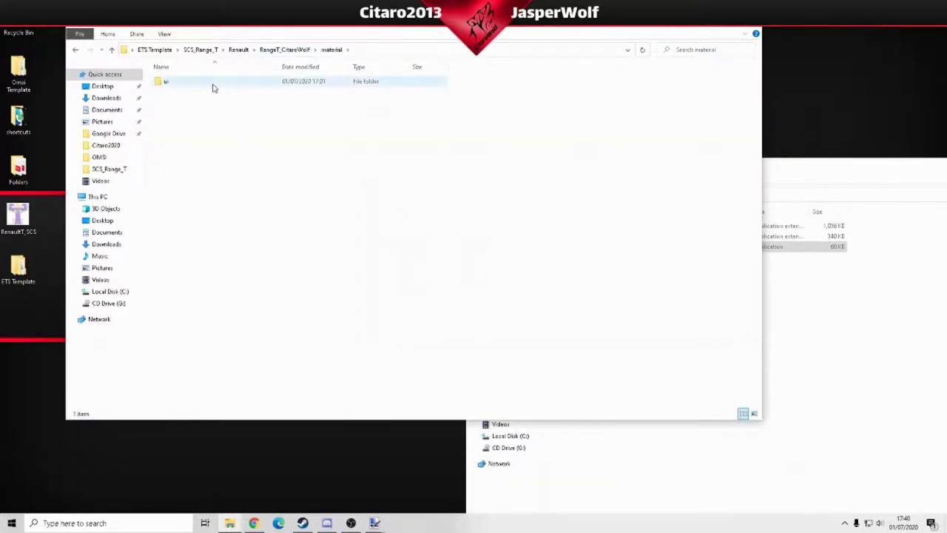
{"action": "double_click", "coordinate": [201, 86]}
{"action": "left_click", "coordinate": [188, 86]}
{"action": "double_click", "coordinate": [188, 86]}
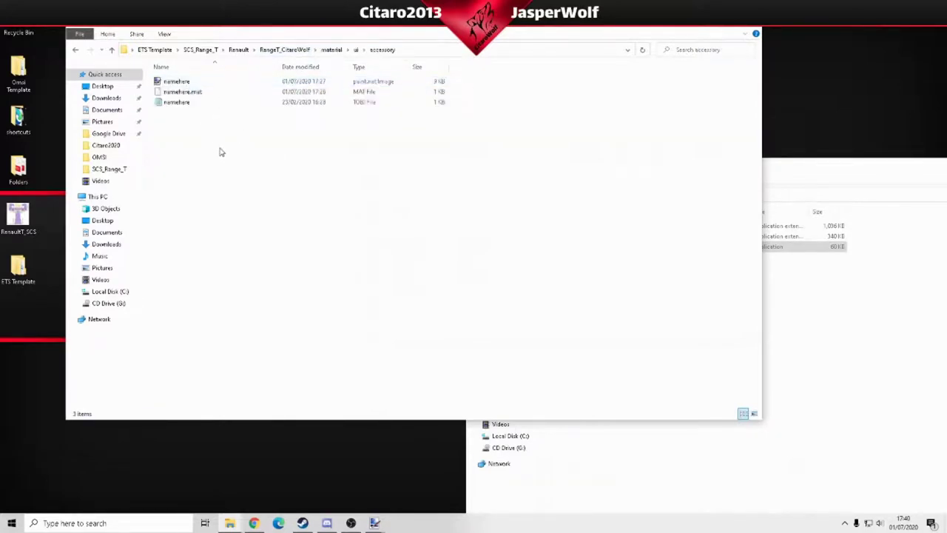
{"action": "left_click", "coordinate": [176, 96]}
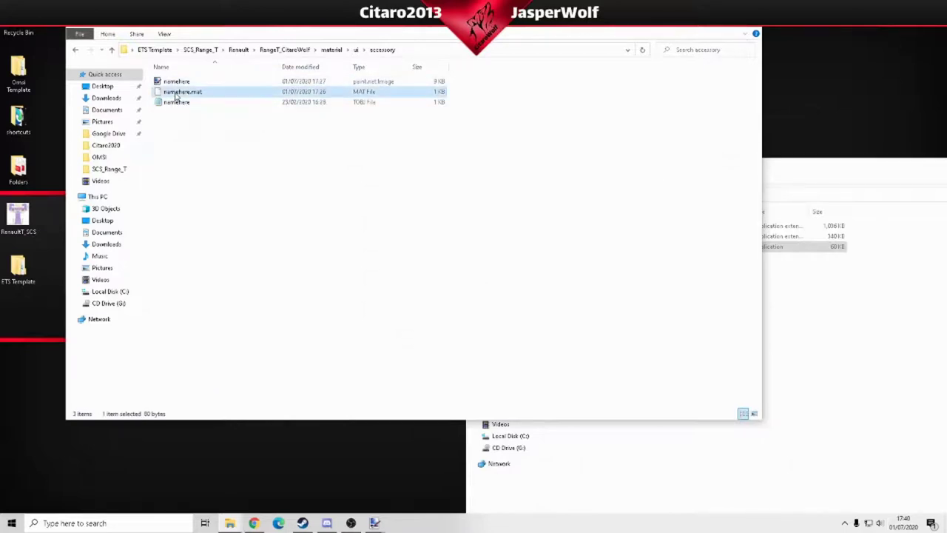
{"action": "right_click", "coordinate": [185, 96]}
{"action": "left_click", "coordinate": [219, 299]}
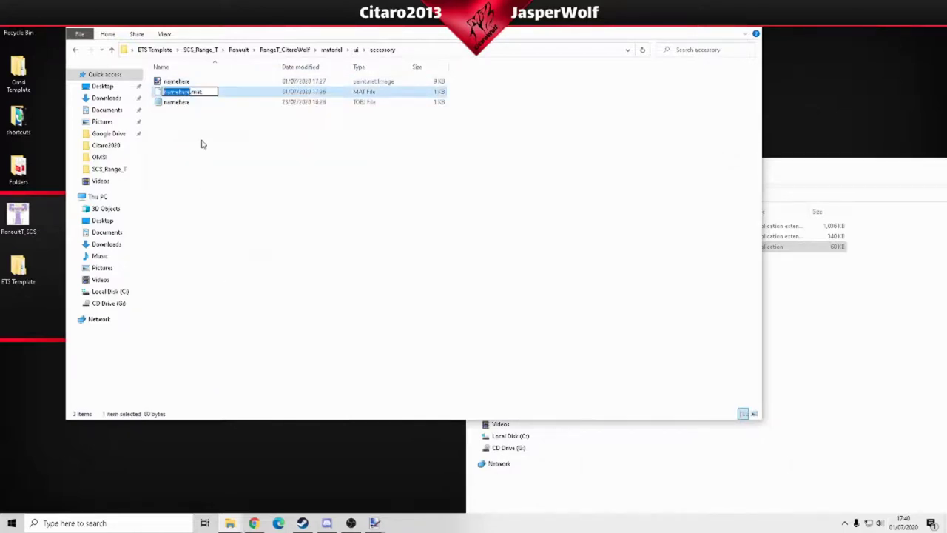
{"action": "type", "text": "citarowolf"}
{"action": "key", "text": "Return"}
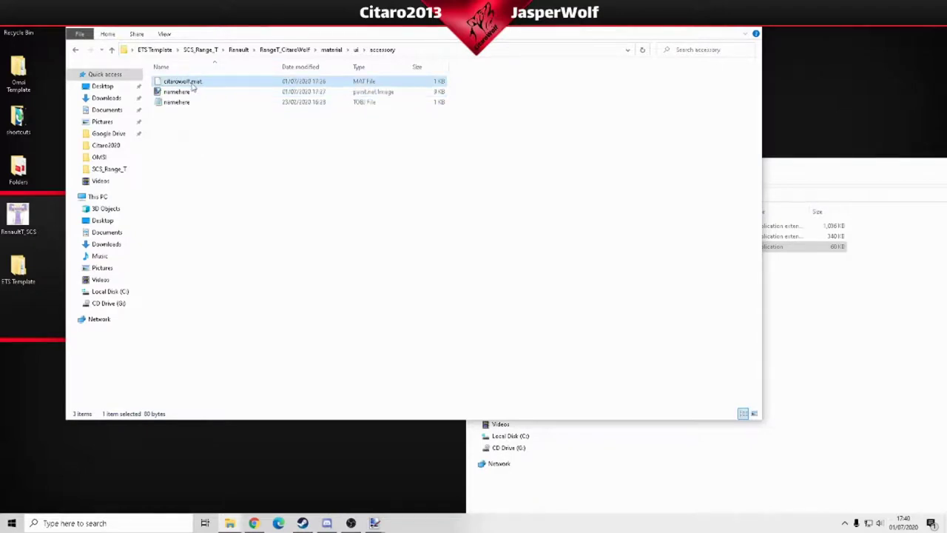
In Notepad++, set the texture in citarowolf.mat to citarowolf.tobj, then save and close the file
{"action": "right_click", "coordinate": [193, 86]}
{"action": "left_click", "coordinate": [232, 131]}
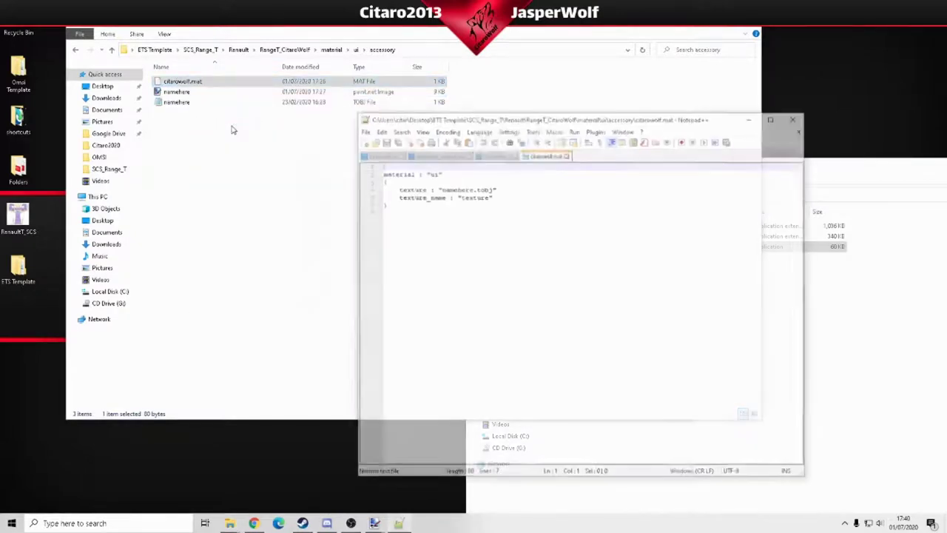
{"action": "left_click_drag", "start_coordinate": [473, 189], "coordinate": [441, 192]}
{"action": "type", "text": "citarowolf"}
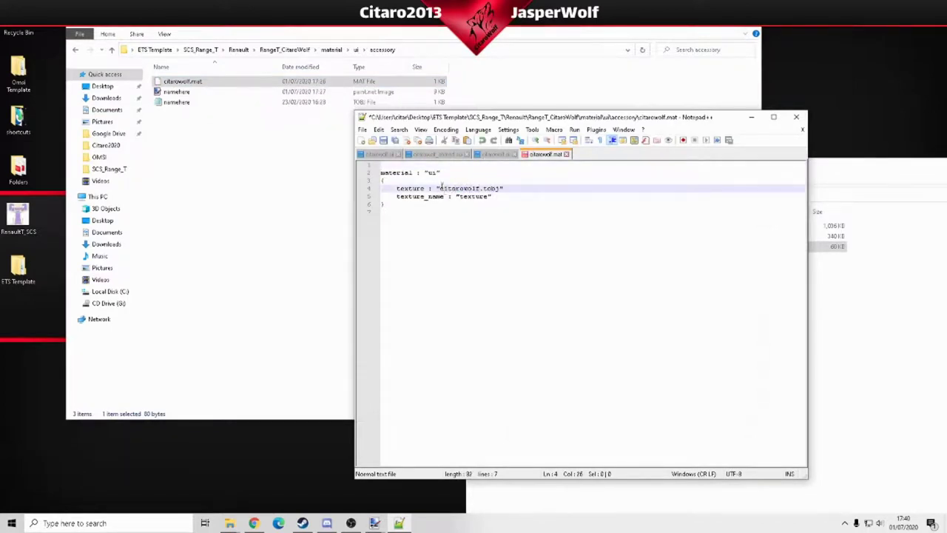
{"action": "left_click", "coordinate": [460, 264]}
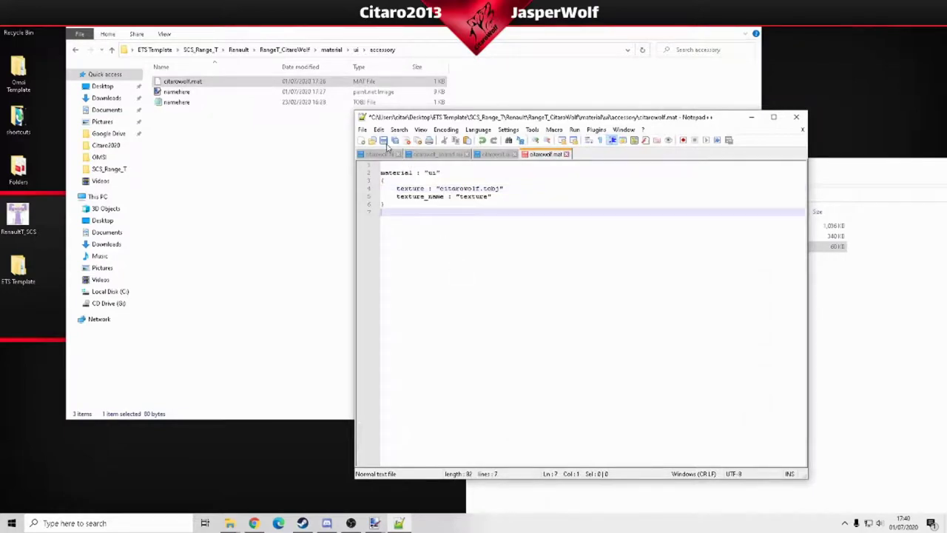
{"action": "left_click", "coordinate": [385, 142]}
{"action": "left_click", "coordinate": [797, 116]}
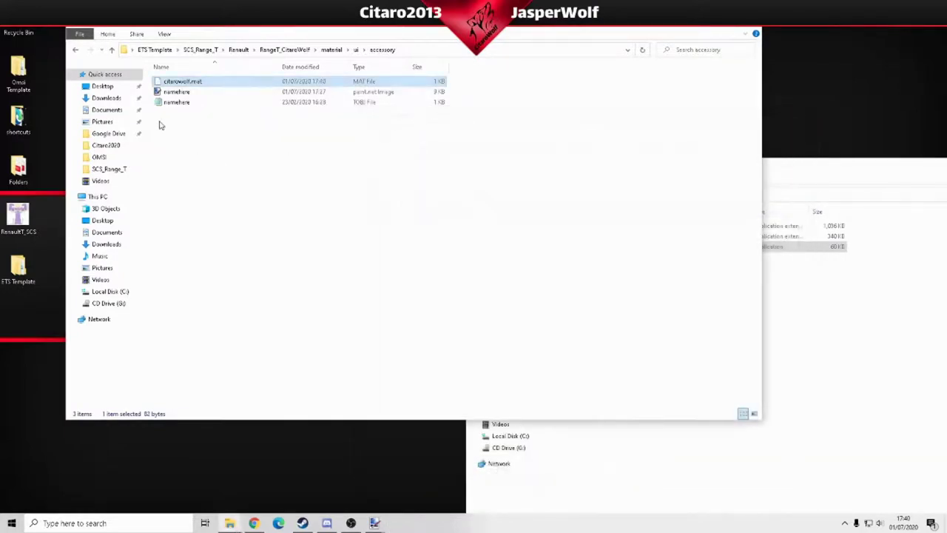
Open the namehere icon image in paint.net and cover the whole canvas with a red rectangle
{"action": "left_click", "coordinate": [190, 94]}
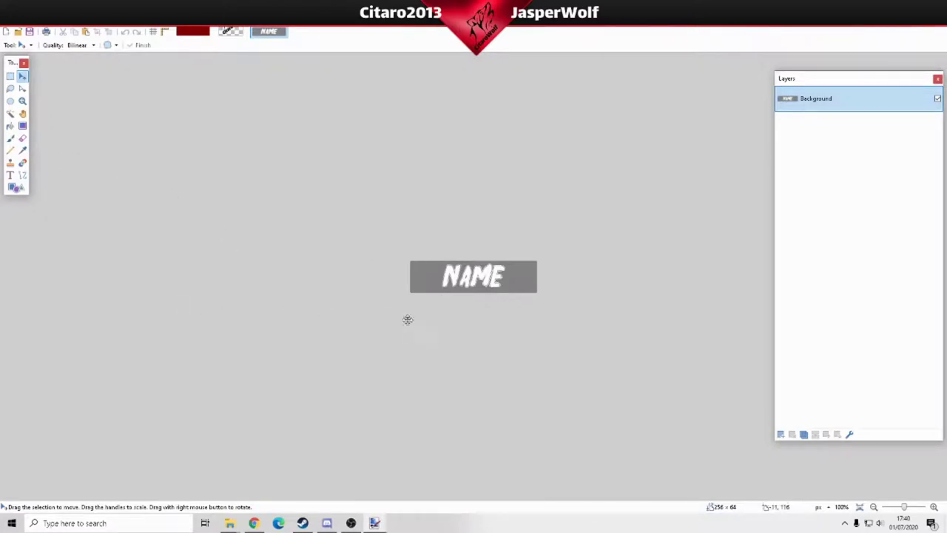
{"action": "left_click", "coordinate": [15, 187]}
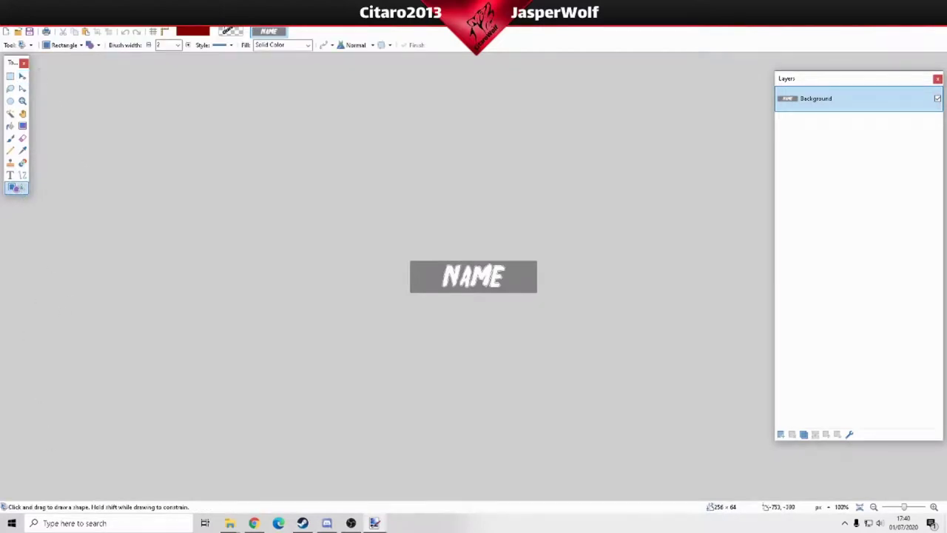
{"action": "key", "text": "F8"}
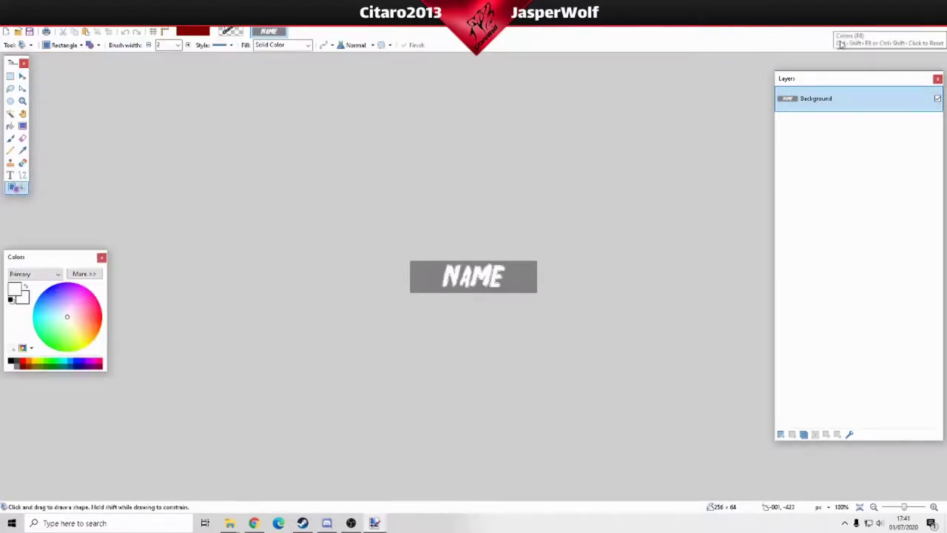
{"action": "left_click", "coordinate": [23, 362]}
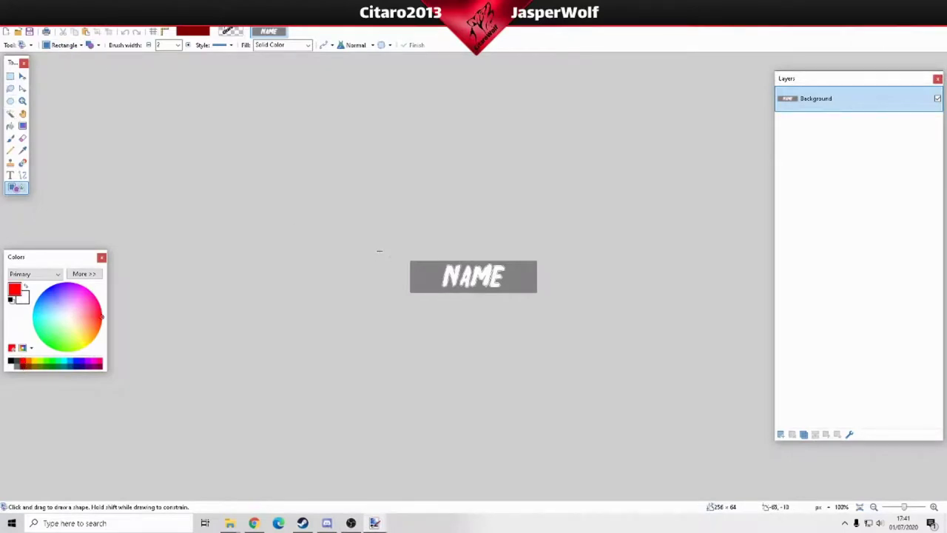
{"action": "left_click_drag", "start_coordinate": [379, 251], "coordinate": [573, 319]}
{"action": "left_click", "coordinate": [573, 393]}
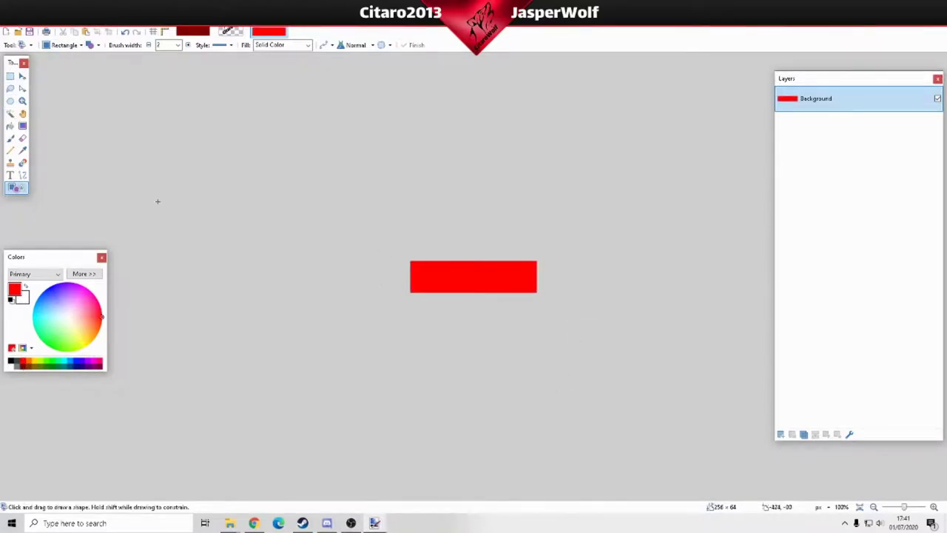
Add the white text citarowolf at font size 28 on the red icon
{"action": "left_click", "coordinate": [11, 366]}
{"action": "left_click", "coordinate": [11, 174]}
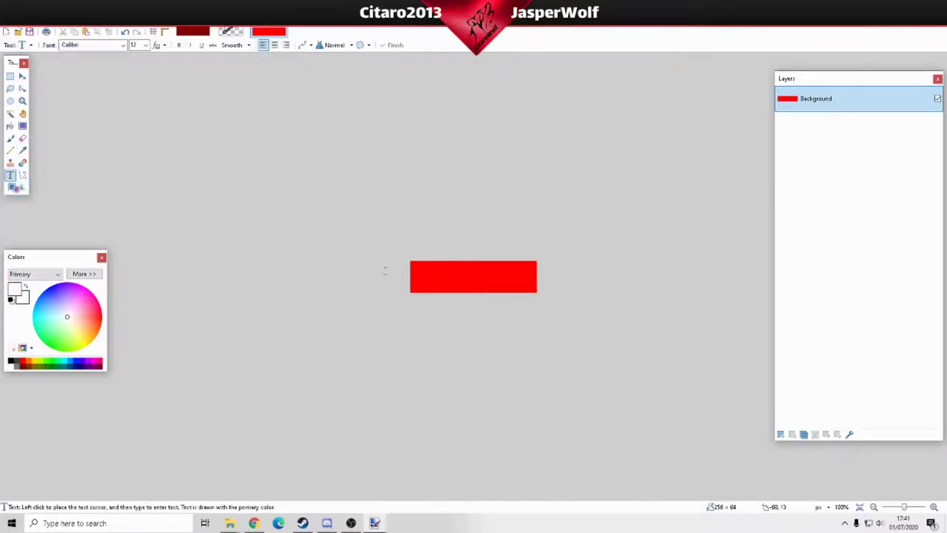
{"action": "left_click", "coordinate": [416, 274]}
{"action": "type", "text": "Citarowolf"}
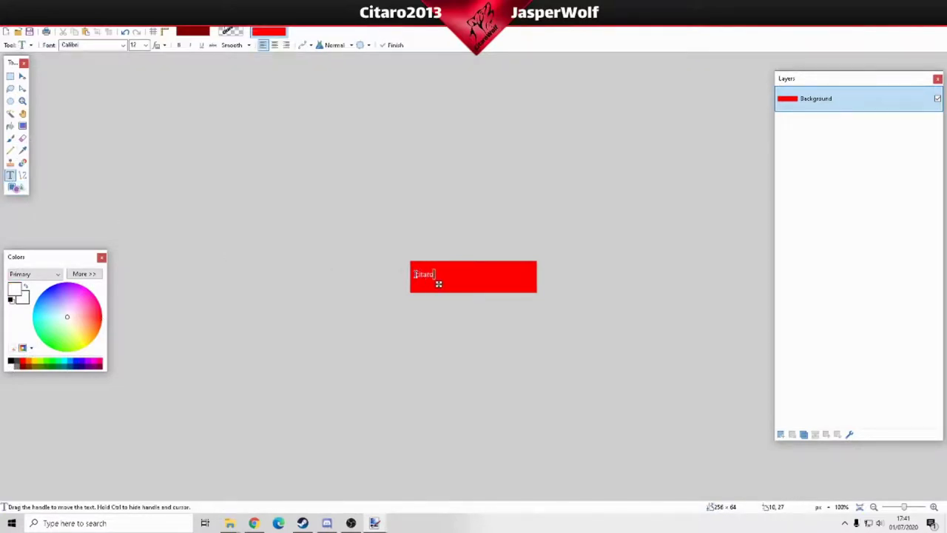
{"action": "left_click", "coordinate": [145, 45]}
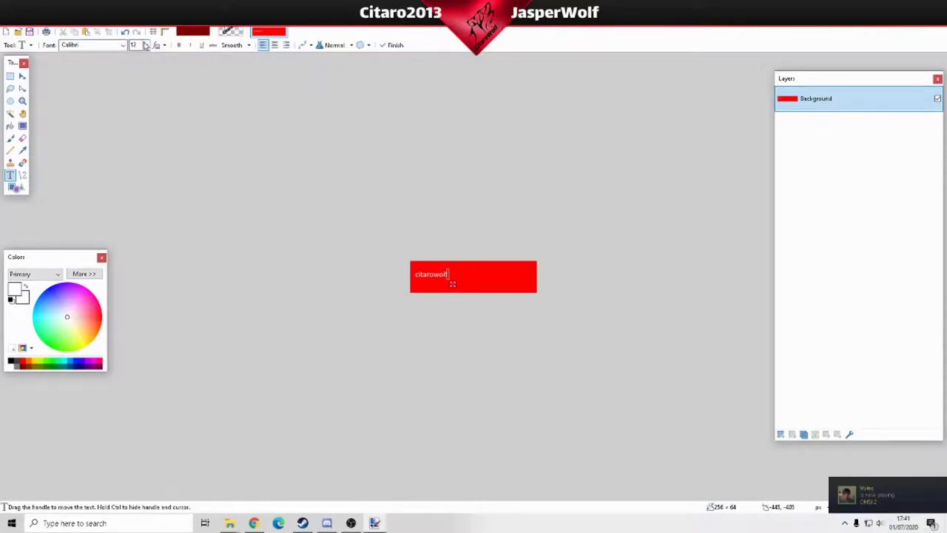
{"action": "left_click", "coordinate": [138, 144]}
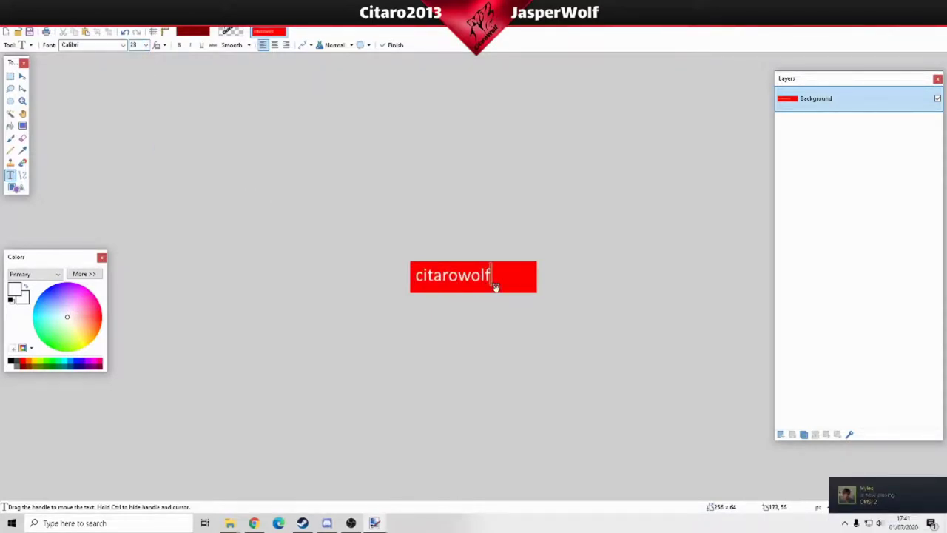
Centre the citarowolf text on the red icon and save the image
{"action": "left_click_drag", "start_coordinate": [493, 284], "coordinate": [514, 290]}
{"action": "left_click", "coordinate": [576, 287]}
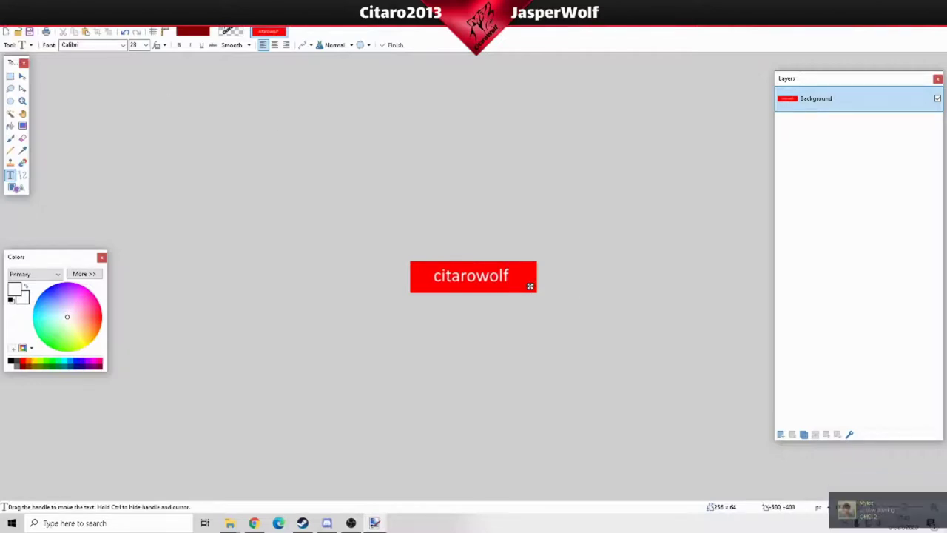
{"action": "left_click", "coordinate": [31, 35]}
{"action": "left_click", "coordinate": [605, 419]}
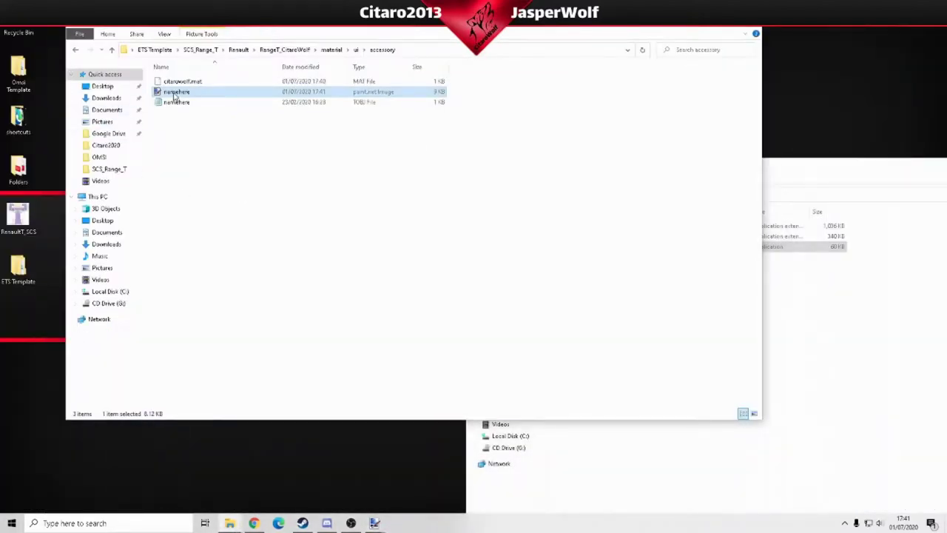
Rename the namehere image in material/ui/accessory as citarowolf and delete the old namehere TOBJ file
{"action": "right_click", "coordinate": [175, 92]}
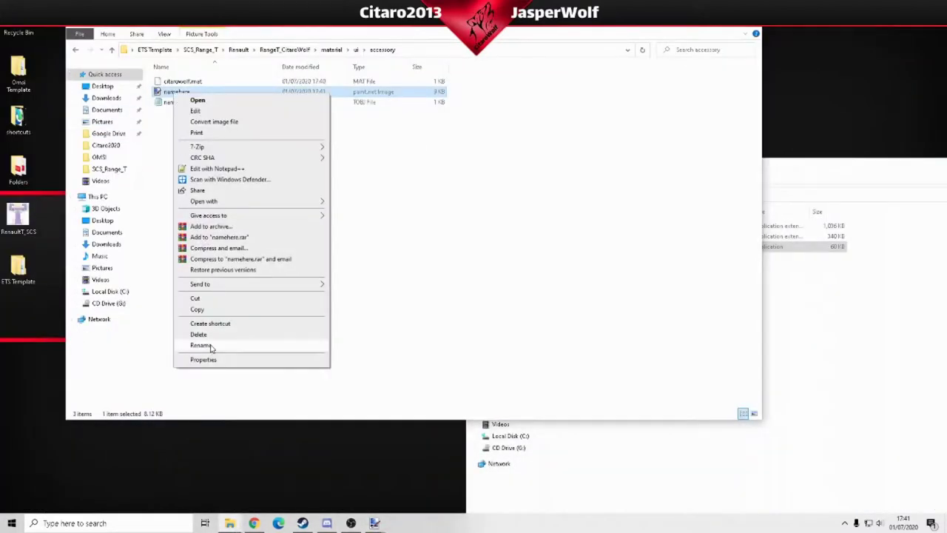
{"action": "left_click", "coordinate": [200, 345]}
{"action": "type", "text": "citaro"}
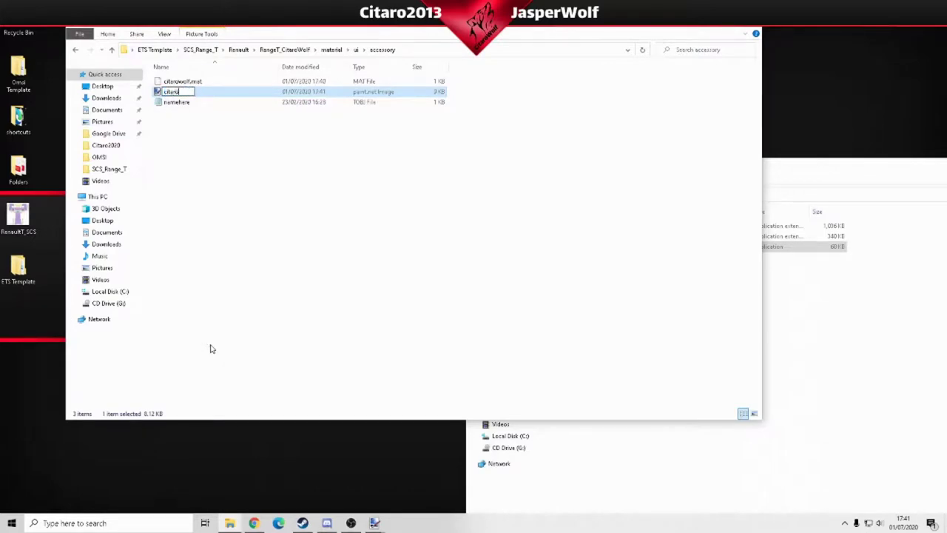
{"action": "type", "text": "wolf"}
{"action": "key", "text": "Return"}
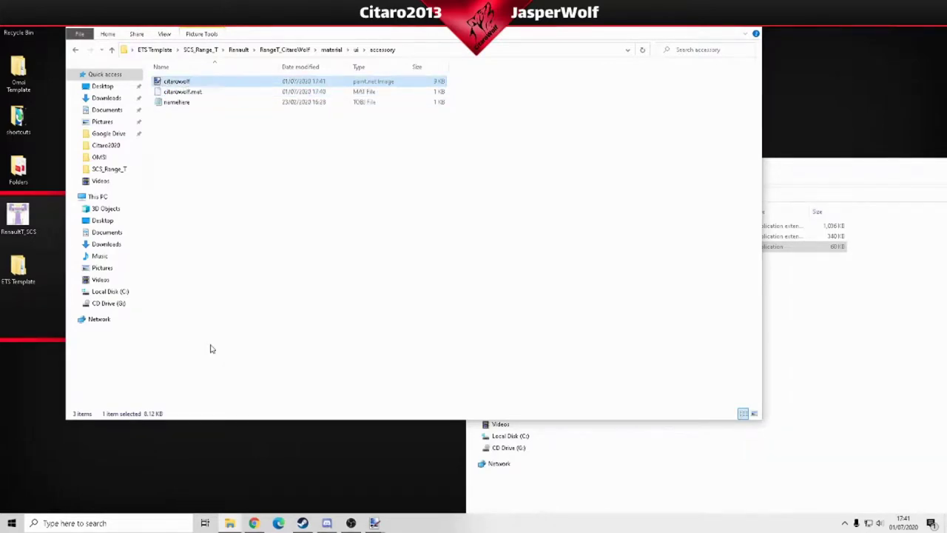
{"action": "left_click", "coordinate": [195, 106]}
{"action": "key", "text": "Delete"}
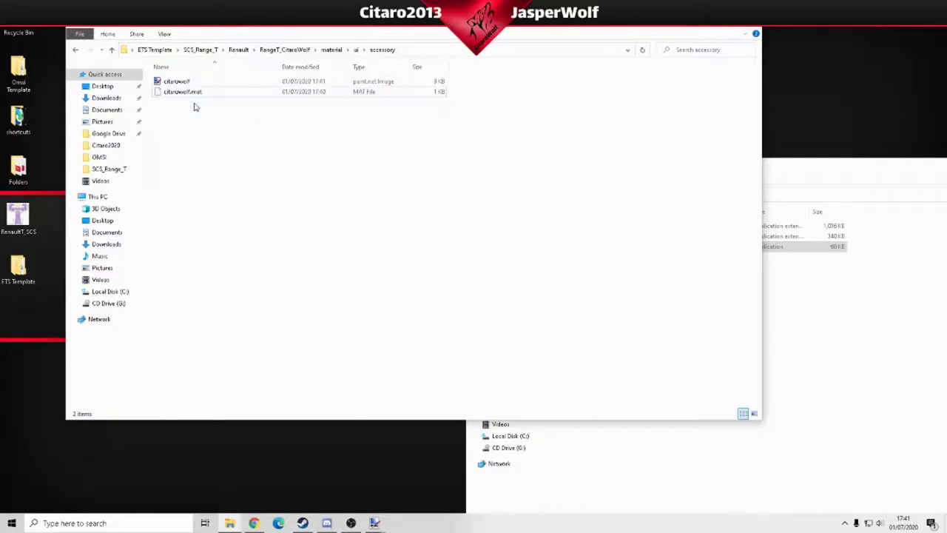
Open tobjEdit and enter the copied address of the material/ui/accessory folder as the texture path
{"action": "left_click", "coordinate": [790, 161]}
{"action": "double_click", "coordinate": [573, 247]}
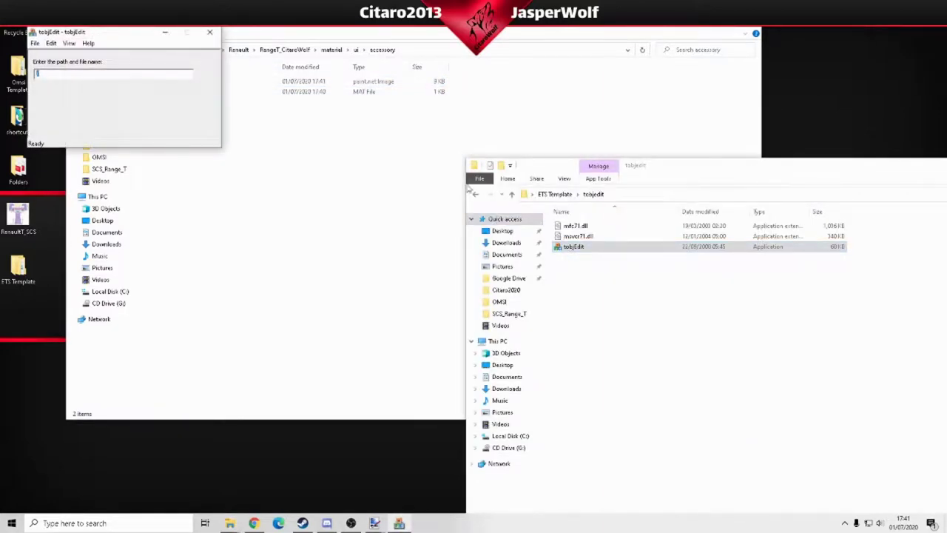
{"action": "right_click", "coordinate": [342, 54]}
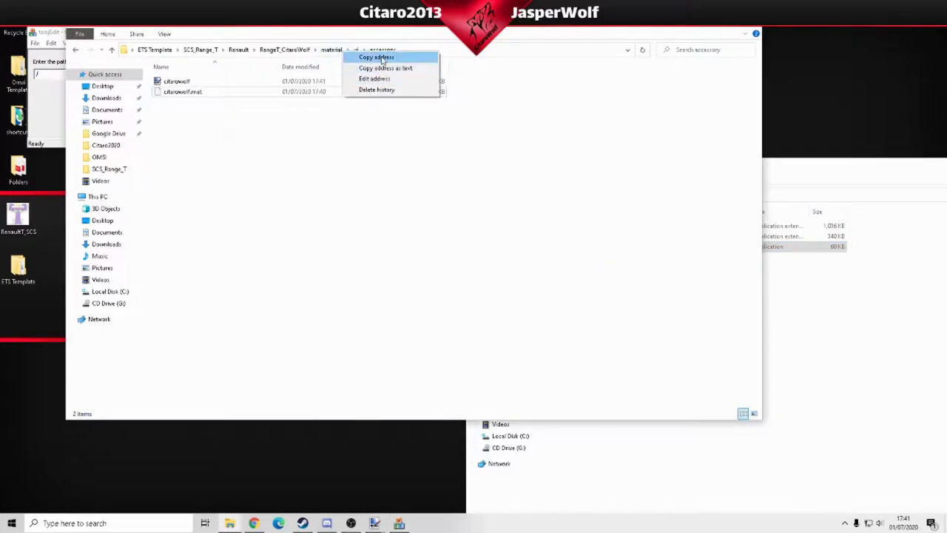
{"action": "left_click", "coordinate": [377, 57]}
{"action": "left_click_drag", "start_coordinate": [264, 30], "coordinate": [469, 26]}
{"action": "left_click", "coordinate": [94, 76]}
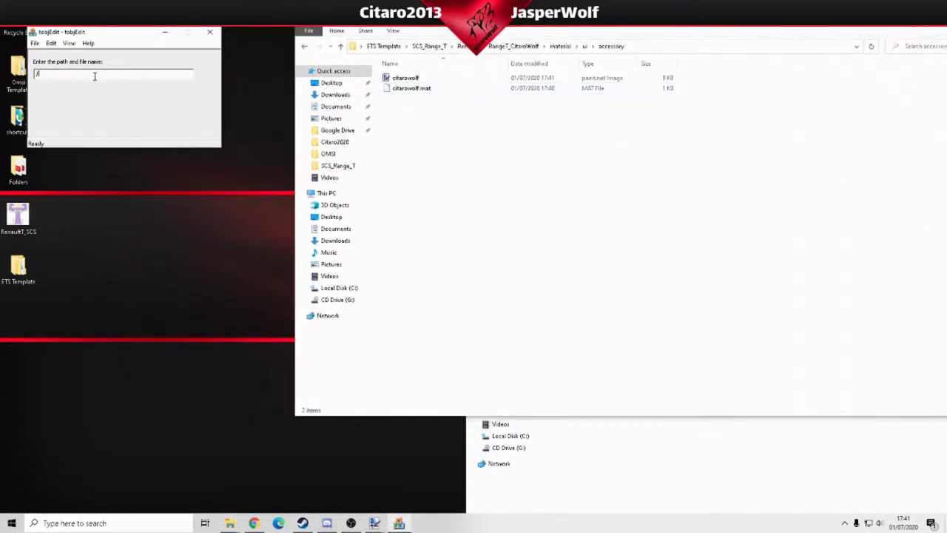
{"action": "key", "text": "ctrl+v"}
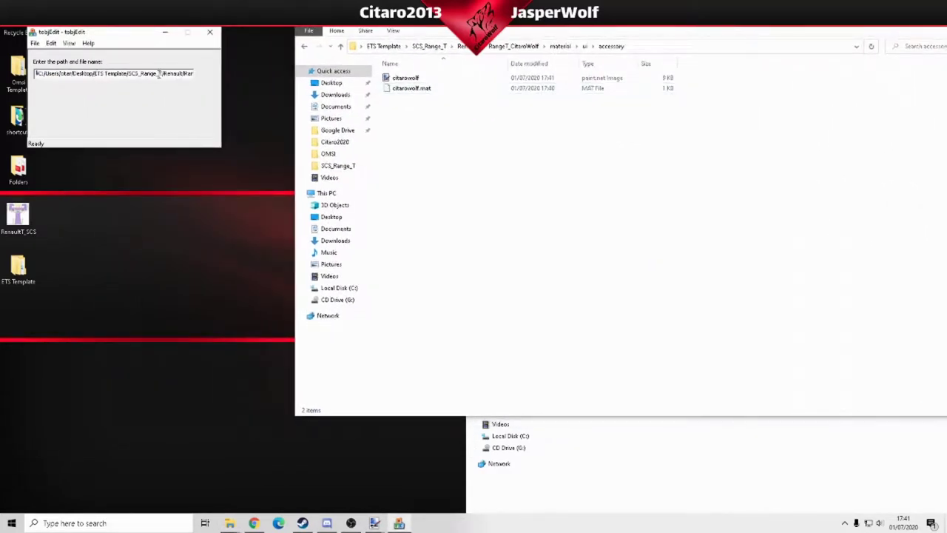
Trim the tobjEdit path so that it reads /material/ui/accessory
{"action": "double_click", "coordinate": [161, 74]}
{"action": "key", "text": "End"}
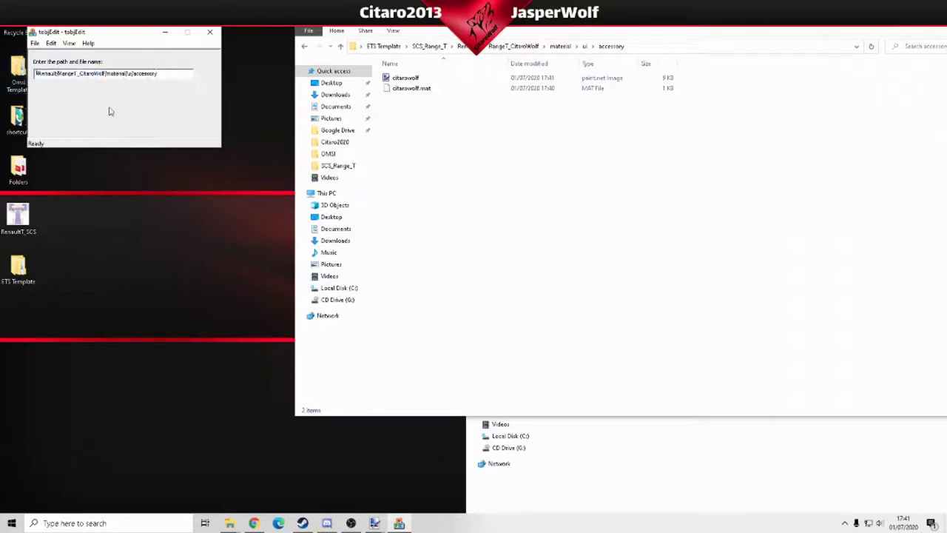
{"action": "left_click_drag", "start_coordinate": [106, 73], "coordinate": [35, 73]}
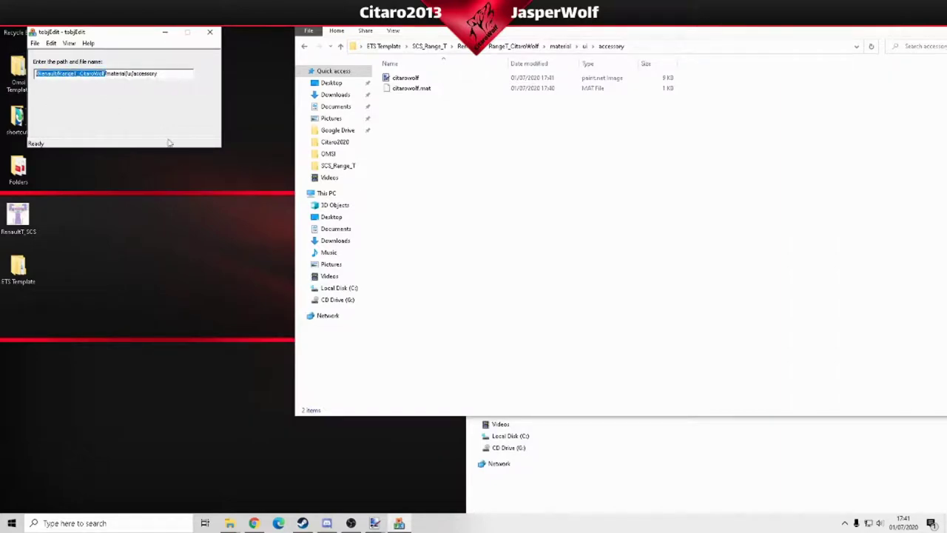
{"action": "key", "text": "BackSpace"}
Start saving the TOBJ under a new name and go to the mod's material/ui/accessory folder
{"action": "left_click", "coordinate": [34, 43]}
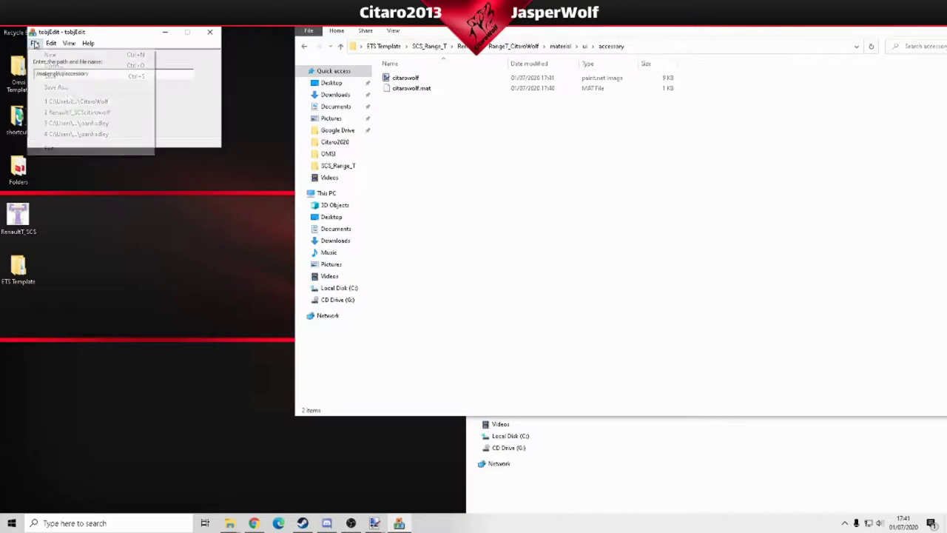
{"action": "left_click", "coordinate": [67, 87]}
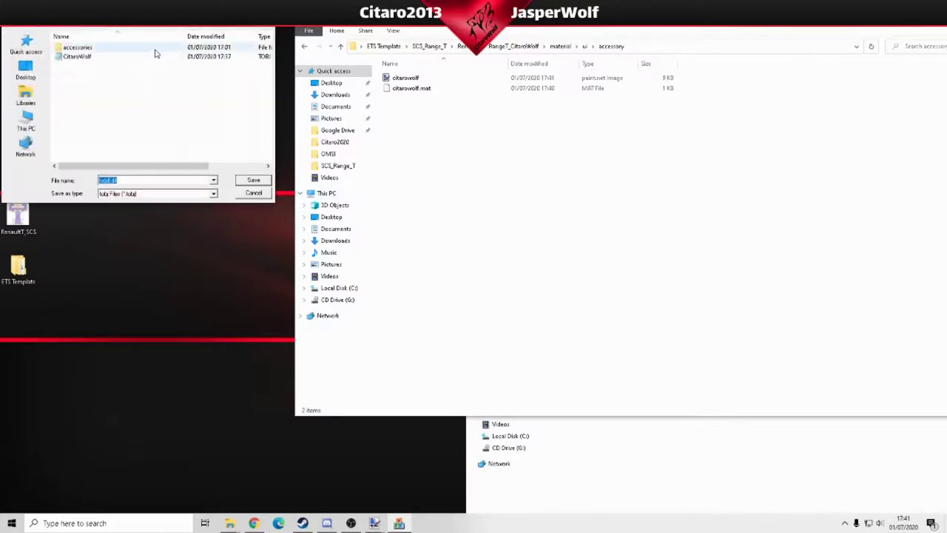
{"action": "left_click", "coordinate": [202, 28]}
{"action": "left_click", "coordinate": [201, 28]}
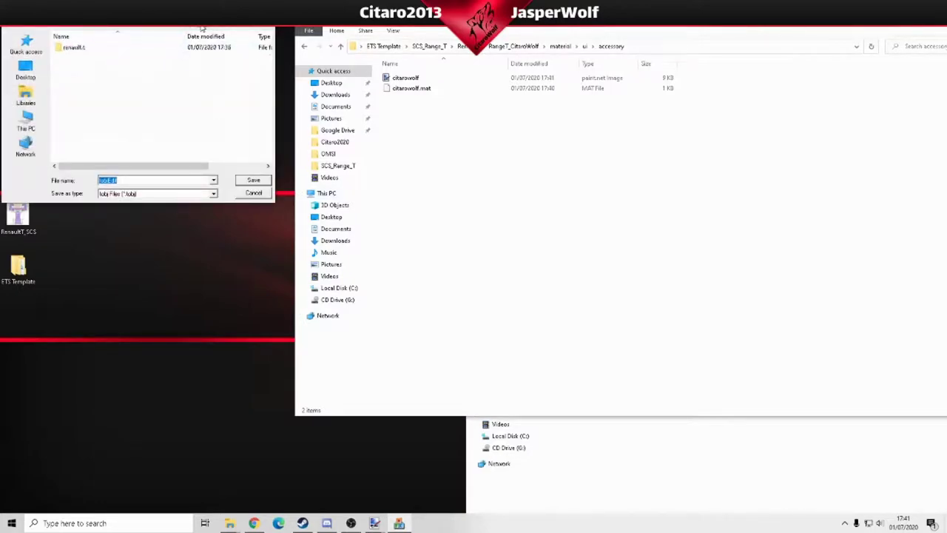
{"action": "left_click", "coordinate": [201, 28]}
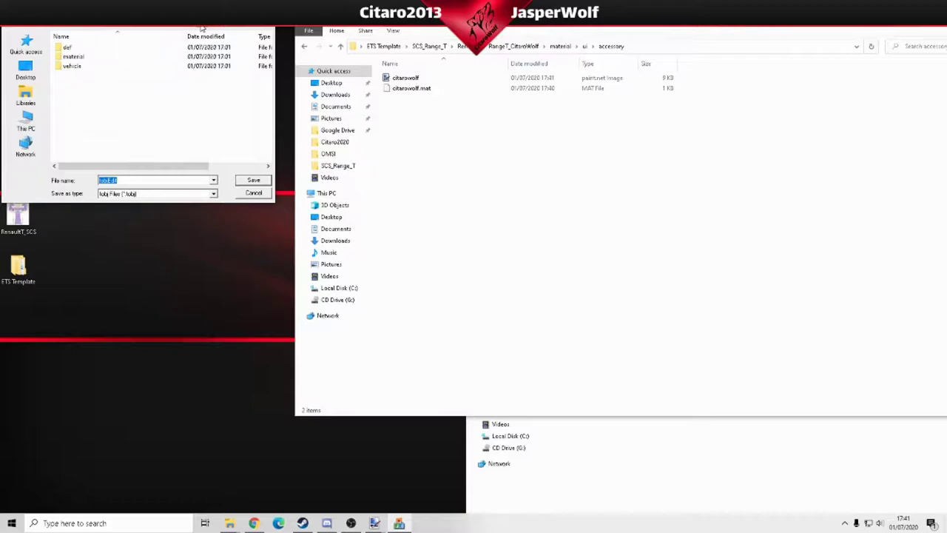
{"action": "double_click", "coordinate": [98, 58]}
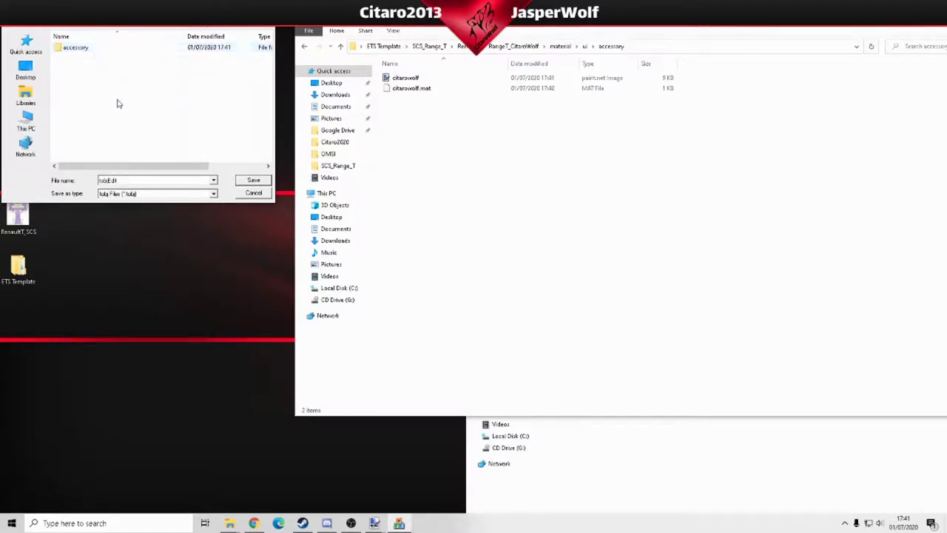
{"action": "double_click", "coordinate": [81, 47]}
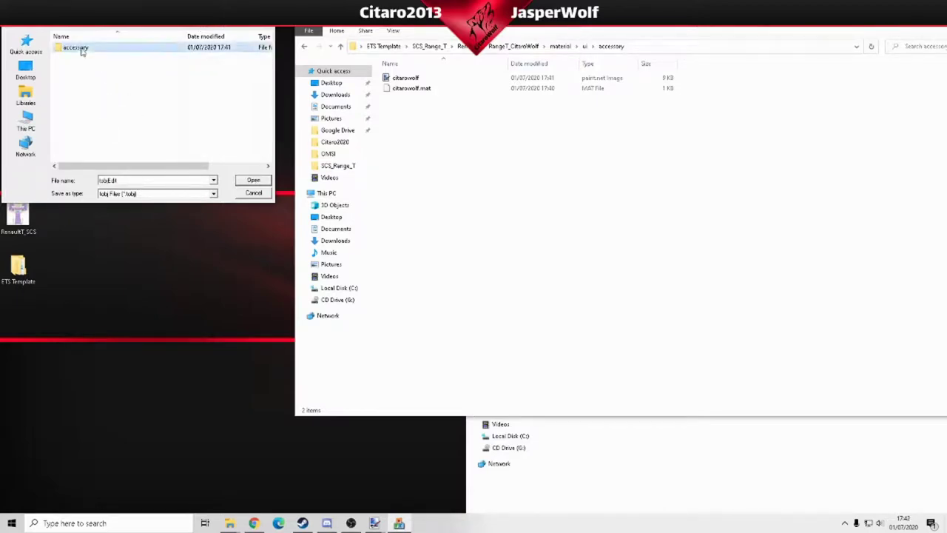
Save the TOBJ file as citarowolf in the accessory folder and close tobjEdit
{"action": "left_click_drag", "start_coordinate": [128, 179], "coordinate": [91, 183]}
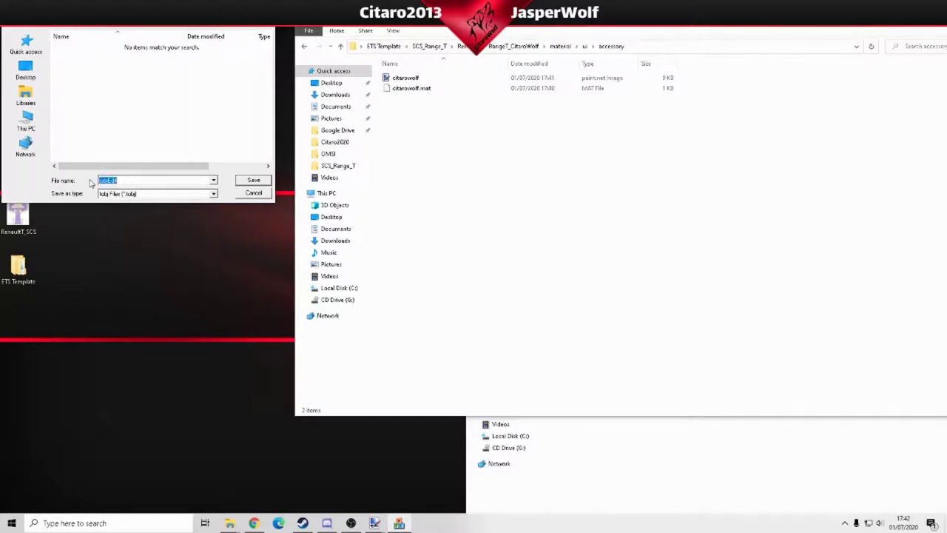
{"action": "type", "text": "c"}
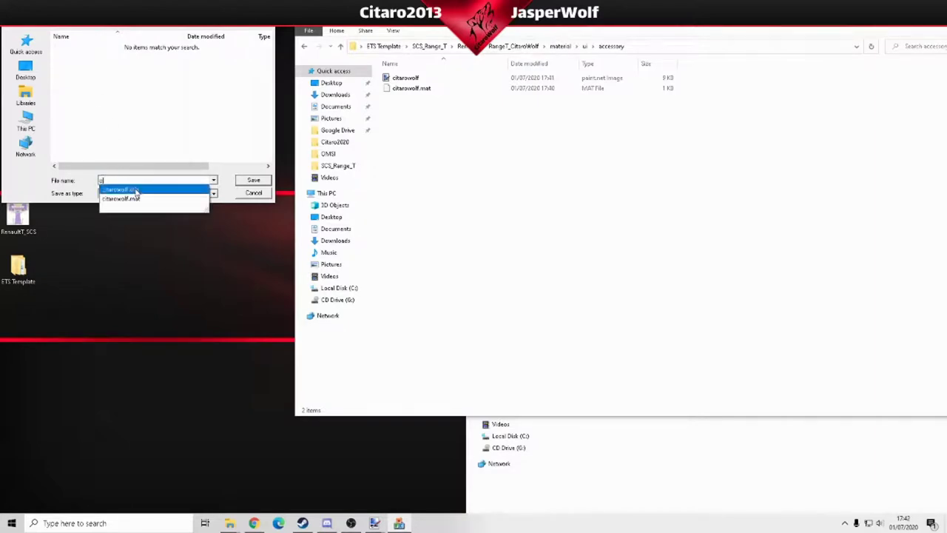
{"action": "key", "text": "Return"}
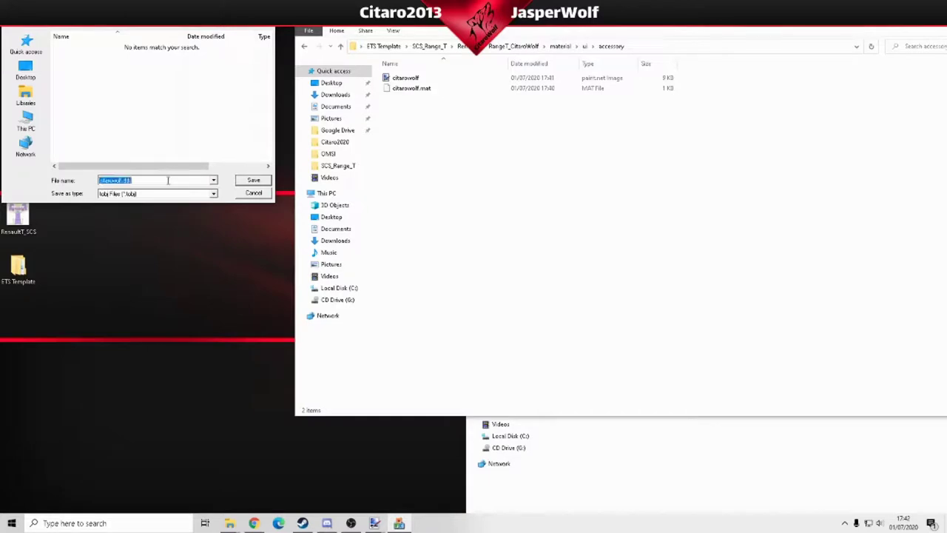
{"action": "key", "text": "BackSpace"}
{"action": "key", "text": "BackSpace"}
{"action": "key", "text": "BackSpace"}
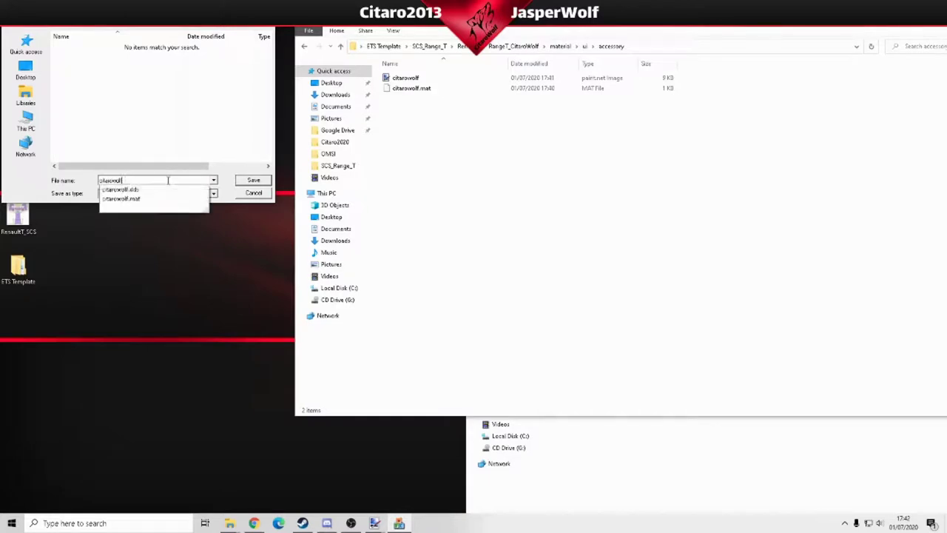
{"action": "left_click", "coordinate": [253, 180]}
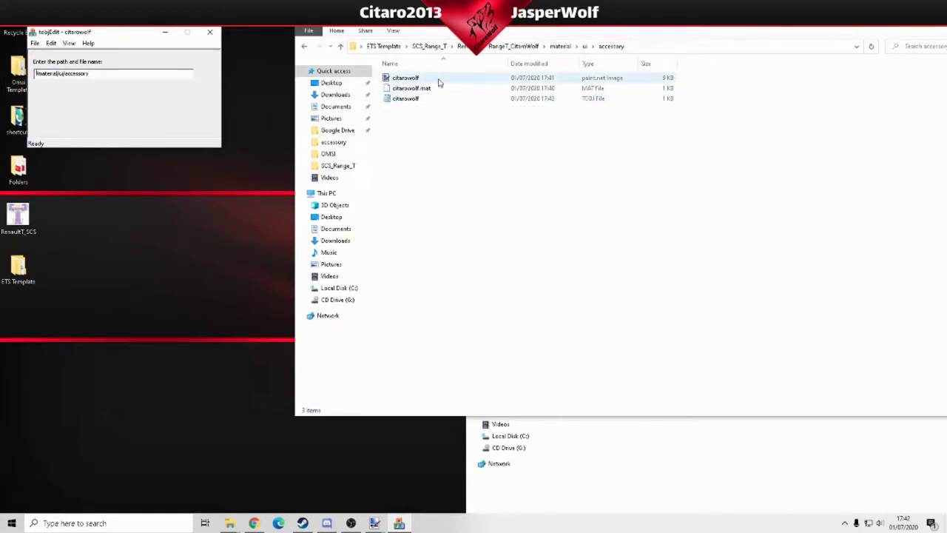
{"action": "left_click", "coordinate": [210, 32]}
{"action": "left_click_drag", "start_coordinate": [351, 28], "coordinate": [272, 35]}
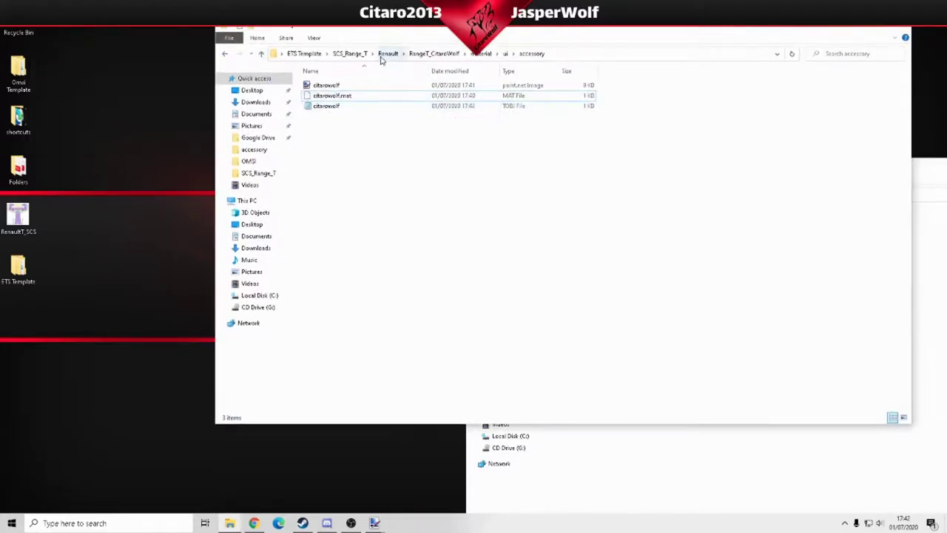
Open manifest.sii from the RangeT_CitaroWolf folder in Notepad++ and set display_name to CitaroWolf_RangeT
{"action": "left_click", "coordinate": [425, 55]}
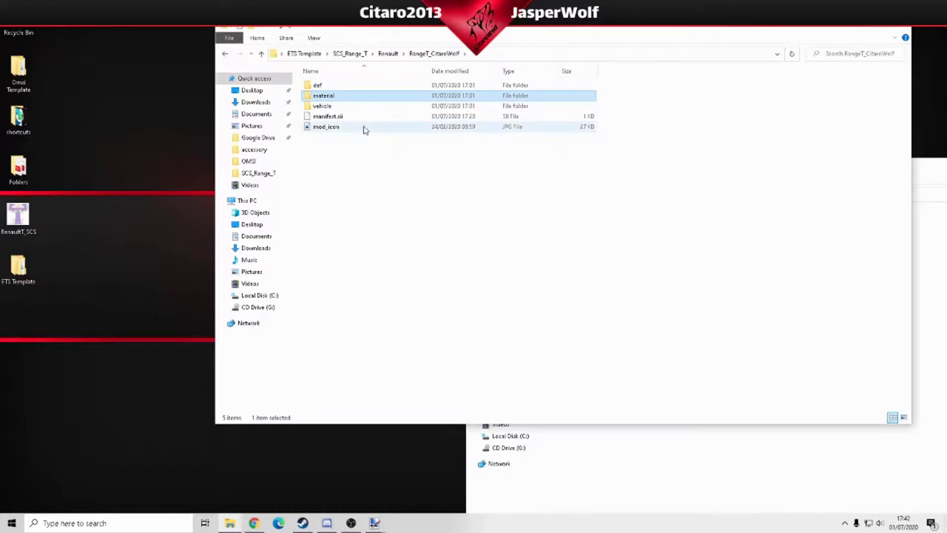
{"action": "left_click", "coordinate": [342, 118]}
{"action": "right_click", "coordinate": [331, 116]}
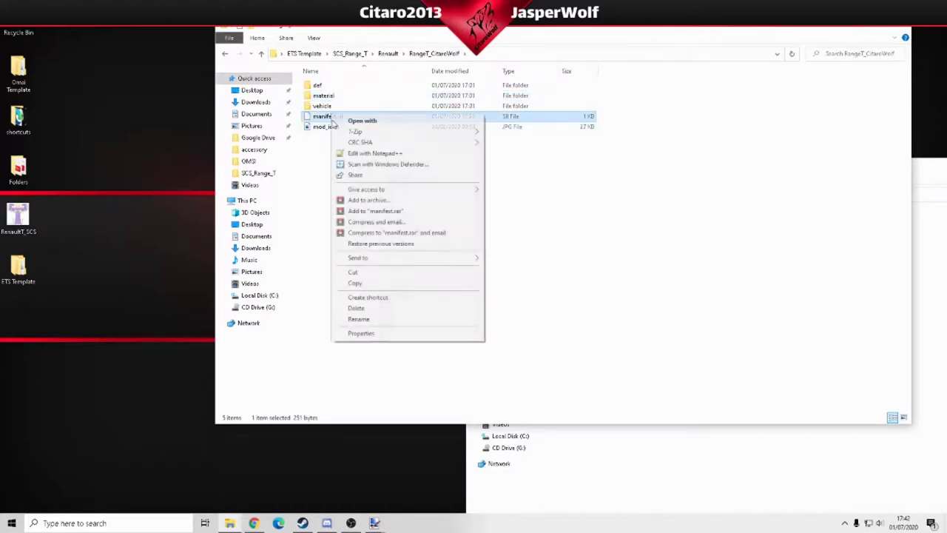
{"action": "left_click", "coordinate": [374, 153]}
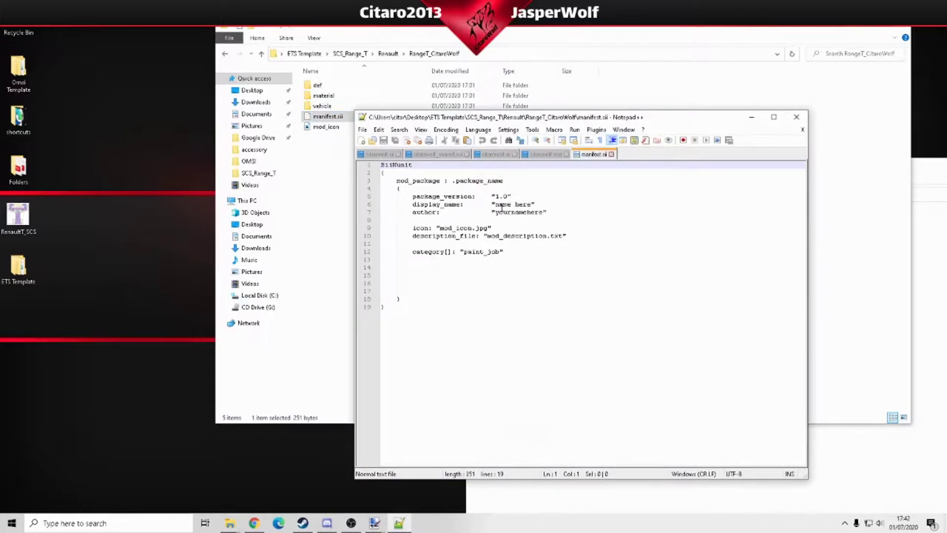
{"action": "left_click_drag", "start_coordinate": [532, 204], "coordinate": [501, 207]}
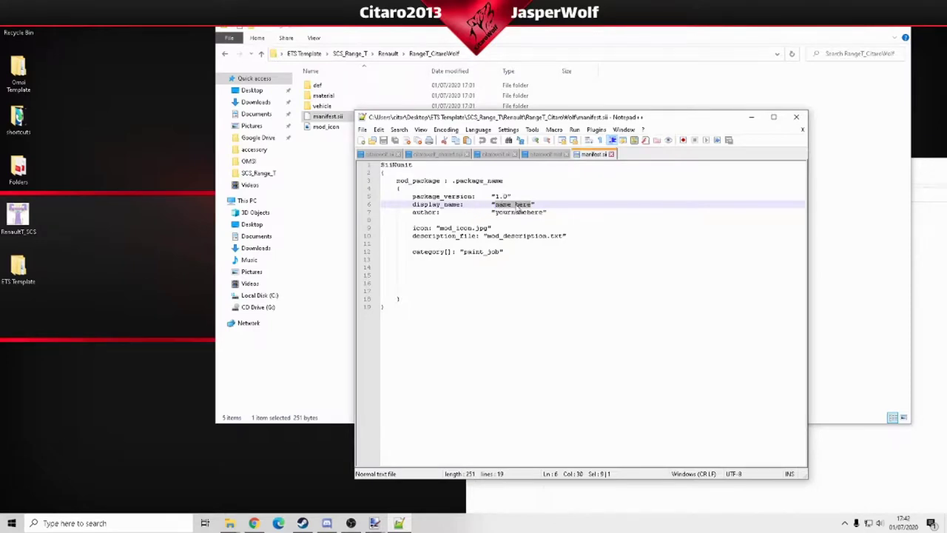
{"action": "type", "text": "CV2"}
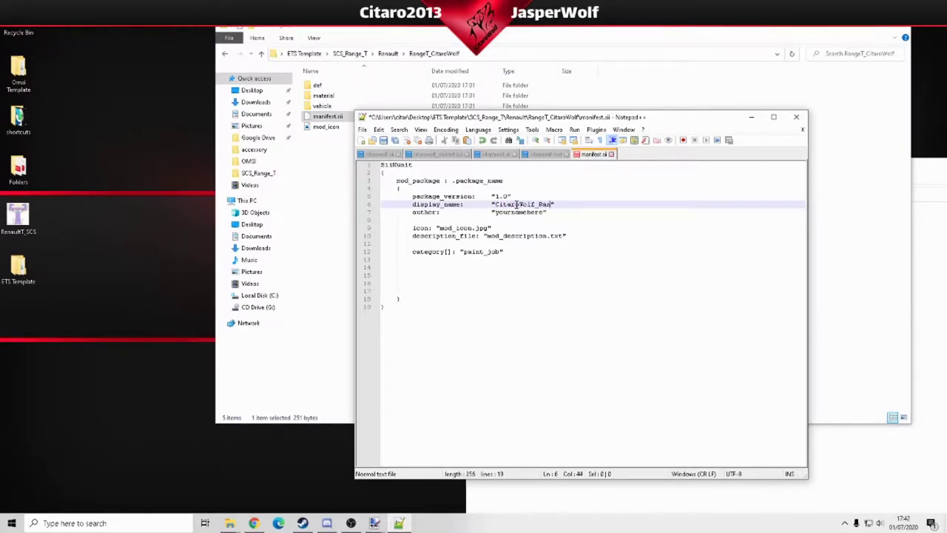
{"action": "left_click", "coordinate": [536, 253]}
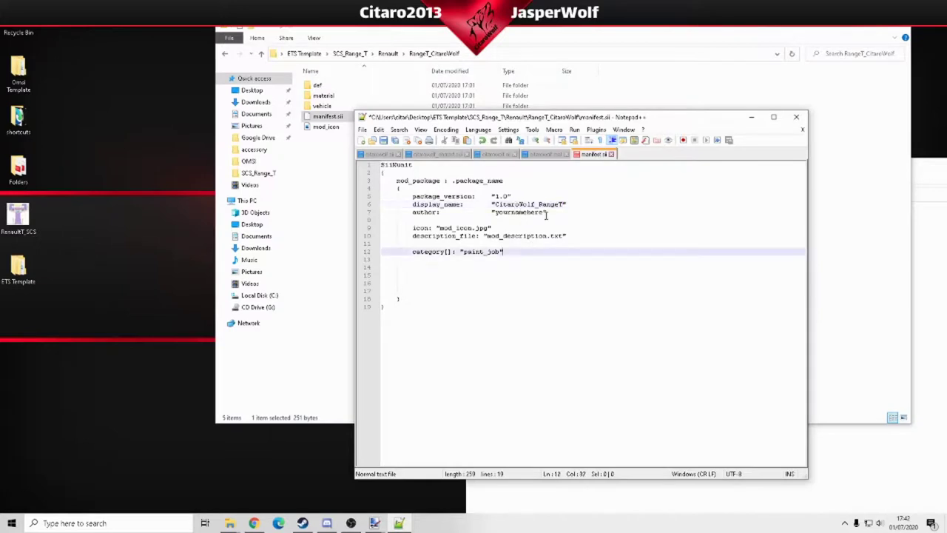
Set the manifest's author to Citaro2013, save the file and close Notepad++
{"action": "left_click_drag", "start_coordinate": [544, 213], "coordinate": [497, 215]}
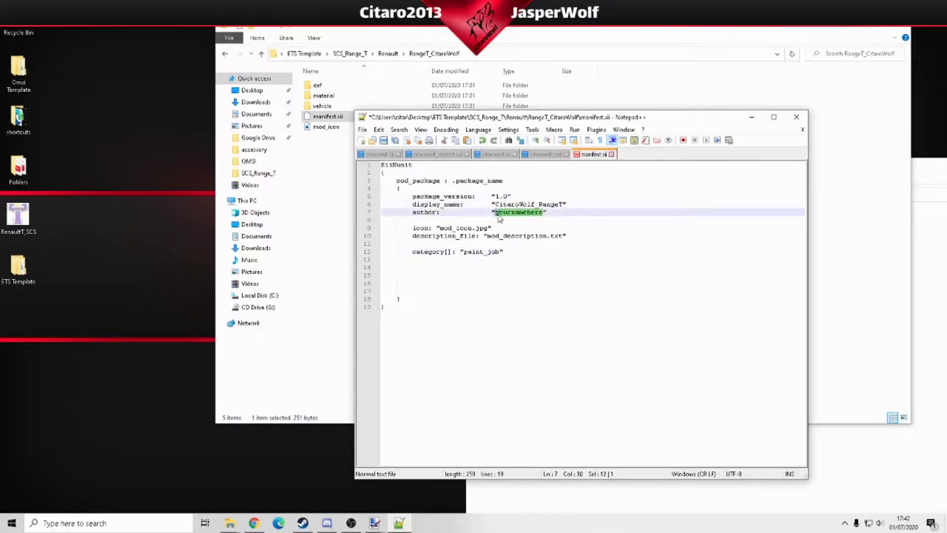
{"action": "type", "text": "Citaro2013"}
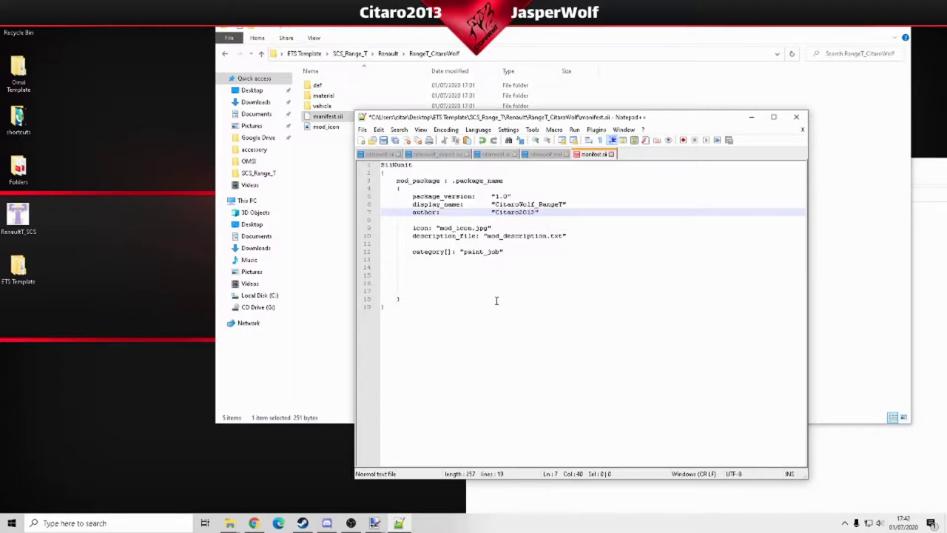
{"action": "left_click", "coordinate": [493, 297]}
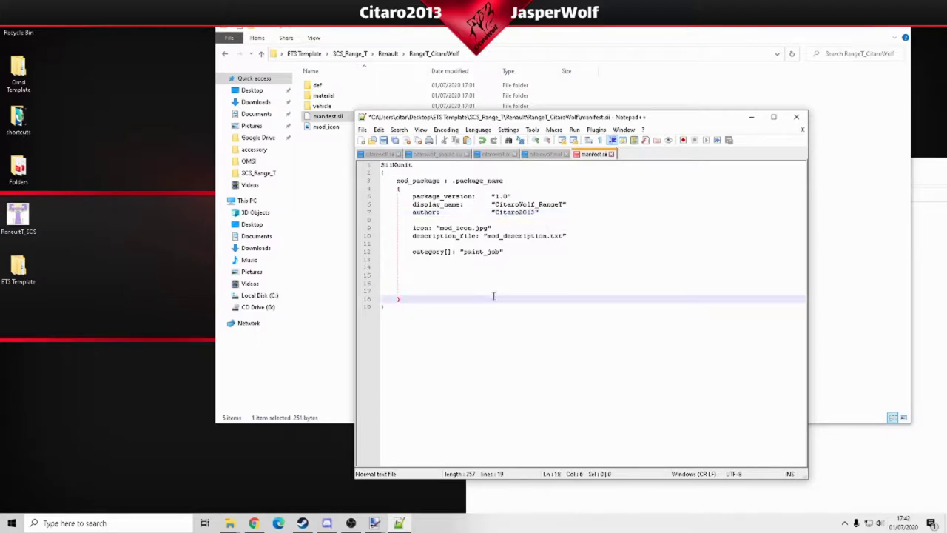
{"action": "left_click_drag", "start_coordinate": [512, 120], "coordinate": [468, 148]}
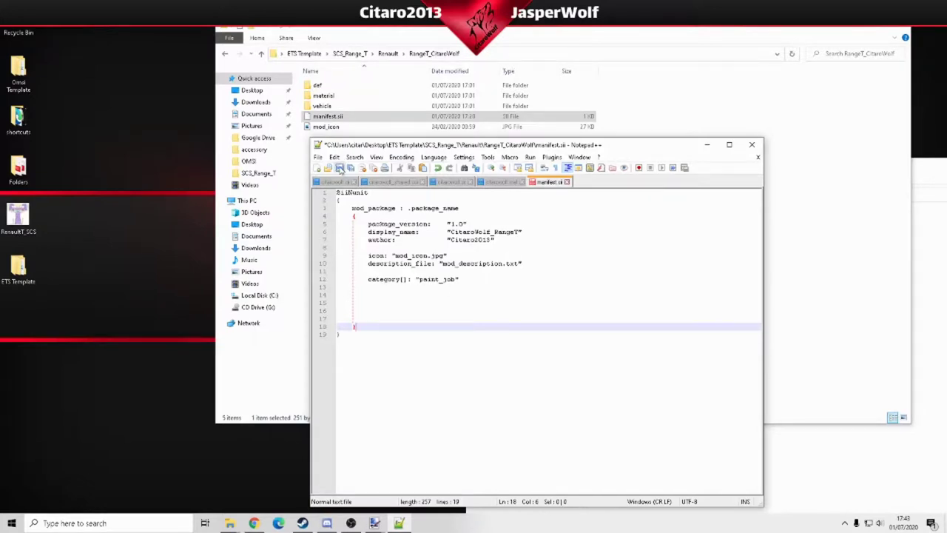
{"action": "left_click", "coordinate": [340, 168]}
{"action": "left_click", "coordinate": [758, 157]}
{"action": "left_click", "coordinate": [752, 144]}
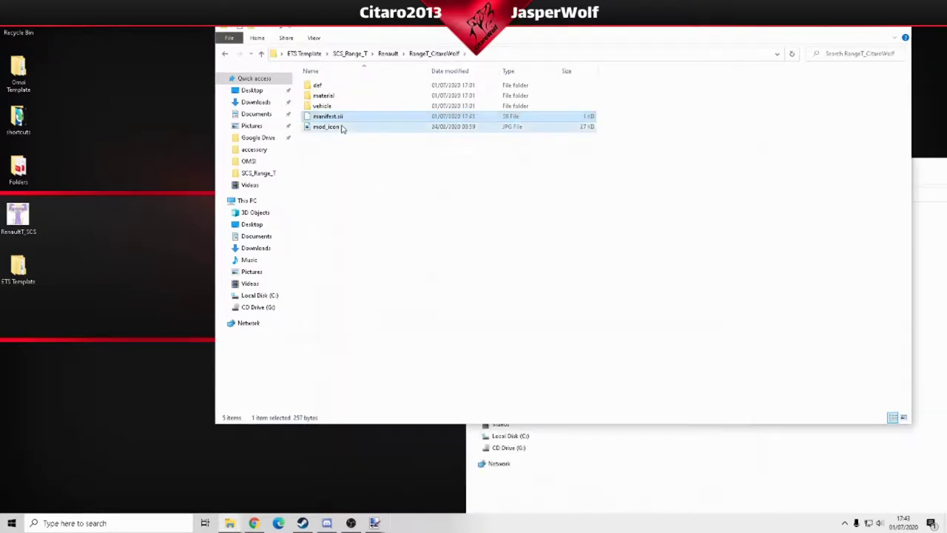
View the mod_icon image in the RangeT_CitaroWolf folder and close it again
{"action": "double_click", "coordinate": [339, 128]}
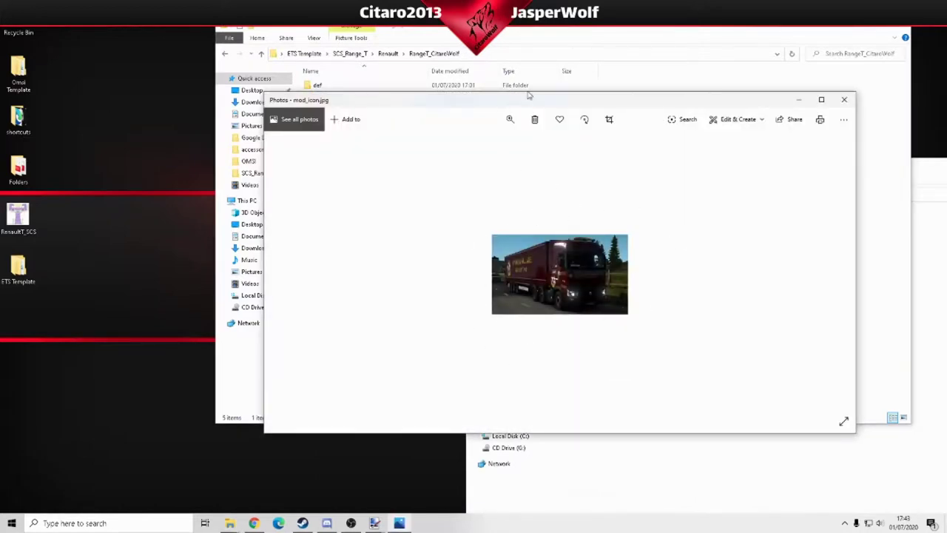
{"action": "left_click_drag", "start_coordinate": [530, 95], "coordinate": [403, 83]}
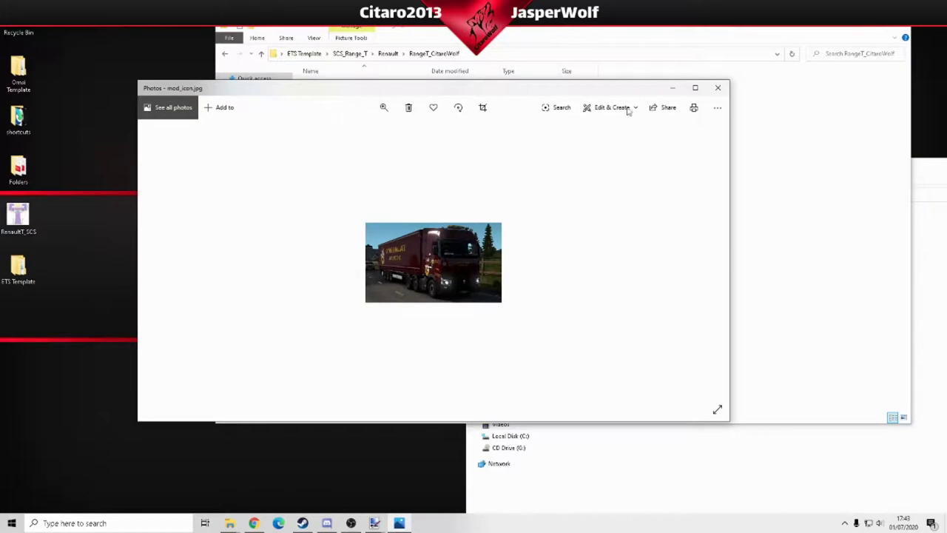
{"action": "left_click", "coordinate": [717, 87]}
Look through the vehicle/truck/upgrade/paintjob/renault.t folders and return to the SCS_Range_T folder
{"action": "left_click_drag", "start_coordinate": [550, 33], "coordinate": [492, 37]}
{"action": "double_click", "coordinate": [288, 111]}
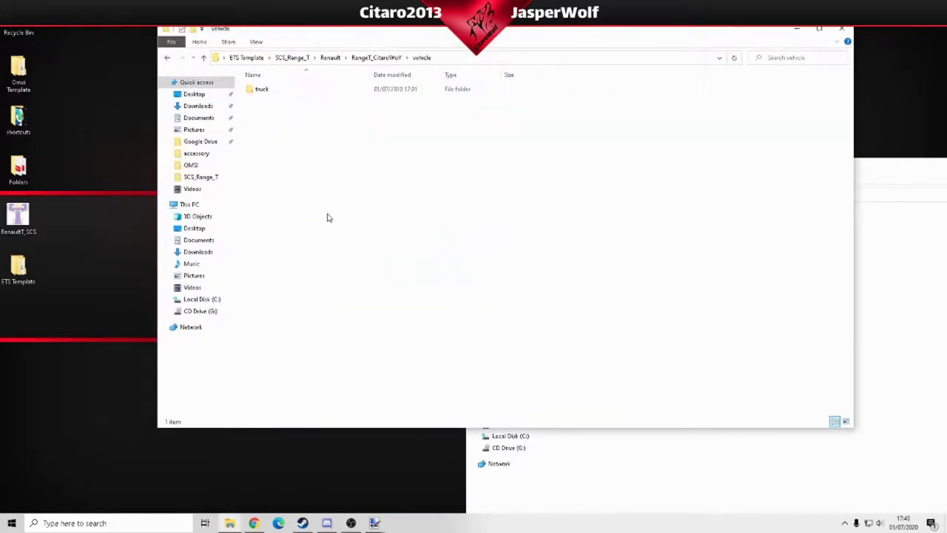
{"action": "double_click", "coordinate": [280, 93]}
{"action": "double_click", "coordinate": [285, 94]}
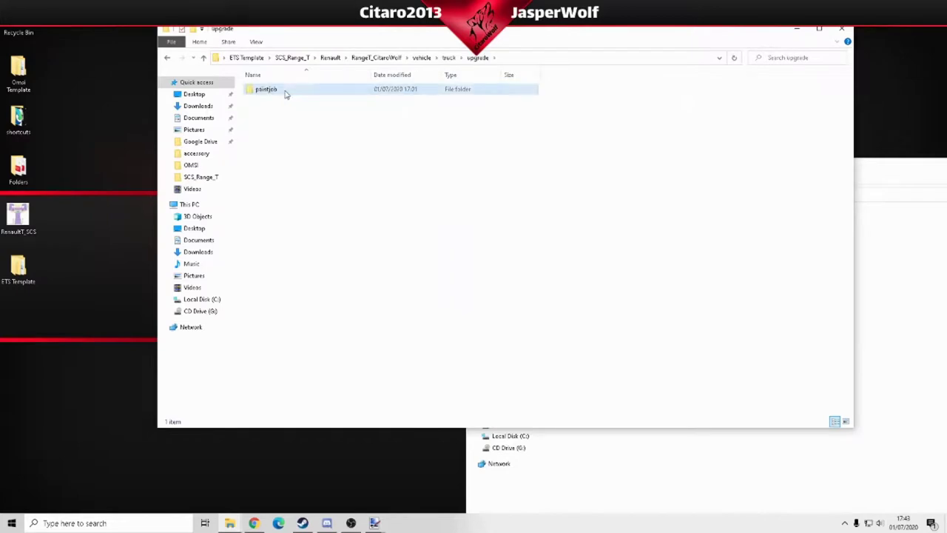
{"action": "double_click", "coordinate": [286, 94]}
{"action": "double_click", "coordinate": [285, 92]}
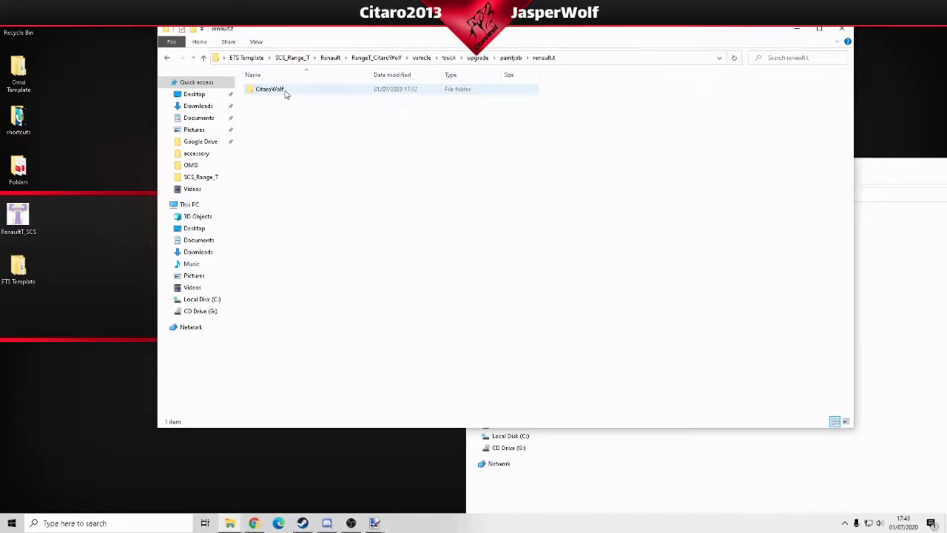
{"action": "left_click", "coordinate": [307, 59]}
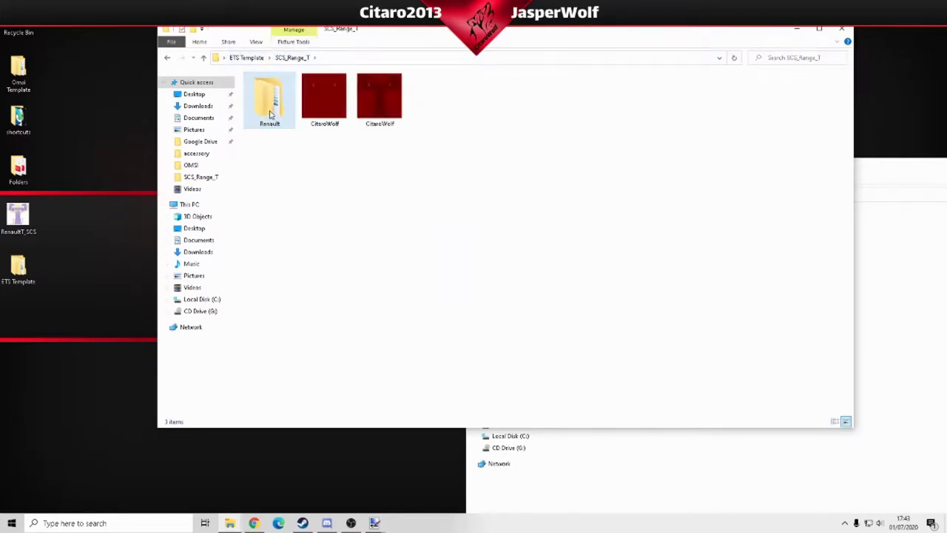
Pack everything inside the RangeT_CitaroWolf folder into a ZIP-format archive named RangeT_CitaroWolf.scs
{"action": "double_click", "coordinate": [270, 114]}
{"action": "double_click", "coordinate": [287, 93]}
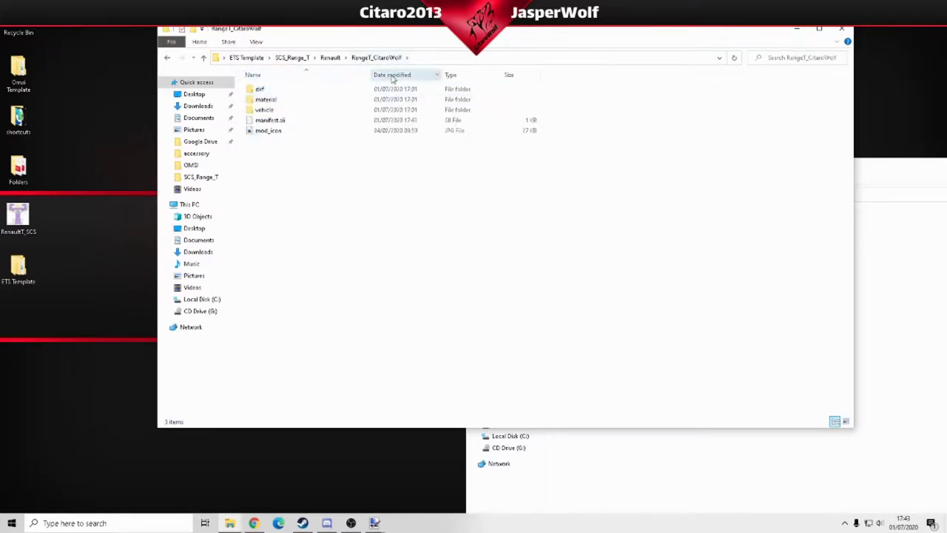
{"action": "left_click_drag", "start_coordinate": [376, 190], "coordinate": [251, 87]}
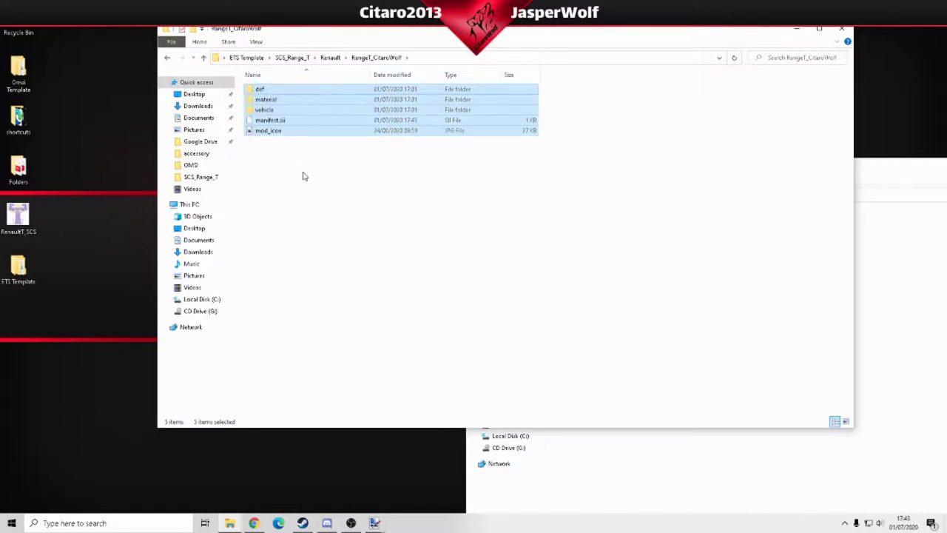
{"action": "right_click", "coordinate": [281, 111]}
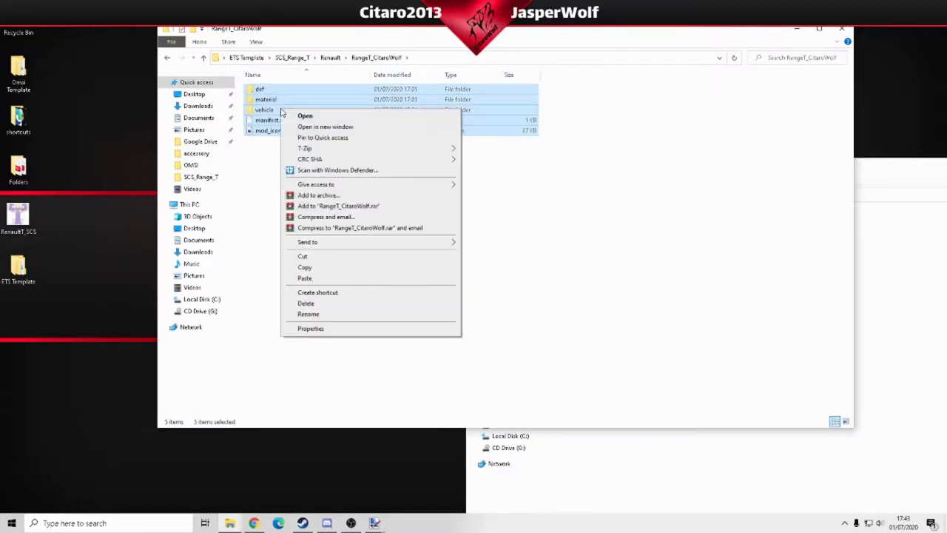
{"action": "left_click", "coordinate": [319, 195]}
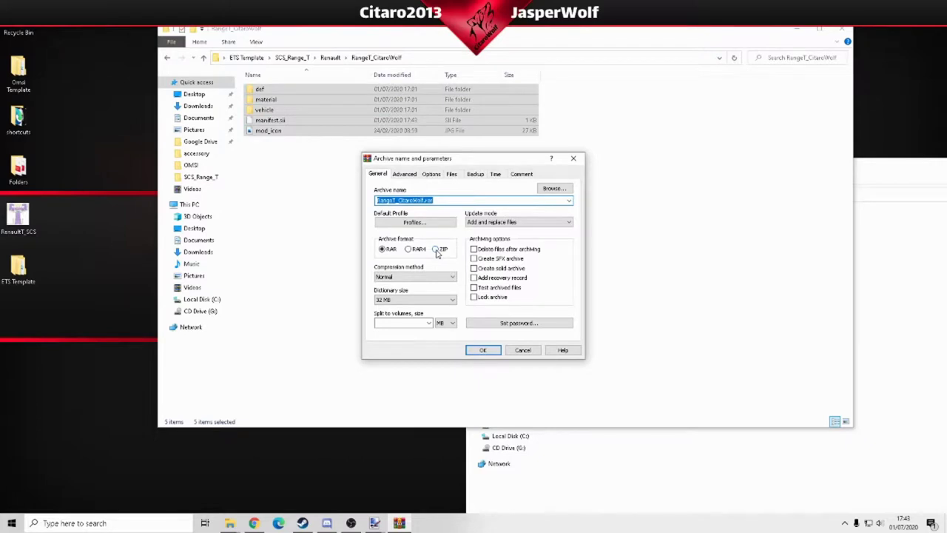
{"action": "left_click", "coordinate": [438, 249]}
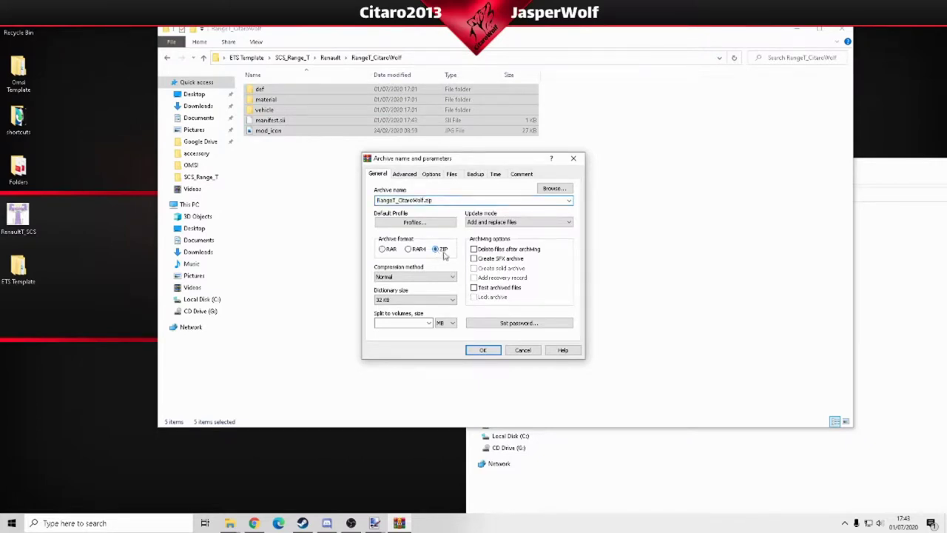
{"action": "left_click", "coordinate": [442, 200]}
{"action": "left_click", "coordinate": [442, 200]}
{"action": "left_click", "coordinate": [481, 350]}
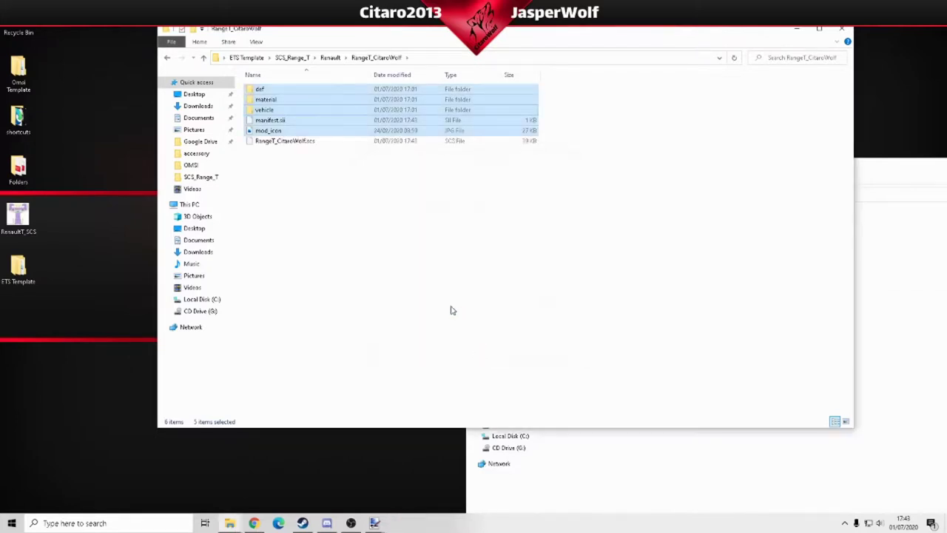
Open the mod folder of Euro Truck Simulator 2 in Documents, using the second File Explorer window
{"action": "left_click", "coordinate": [329, 142]}
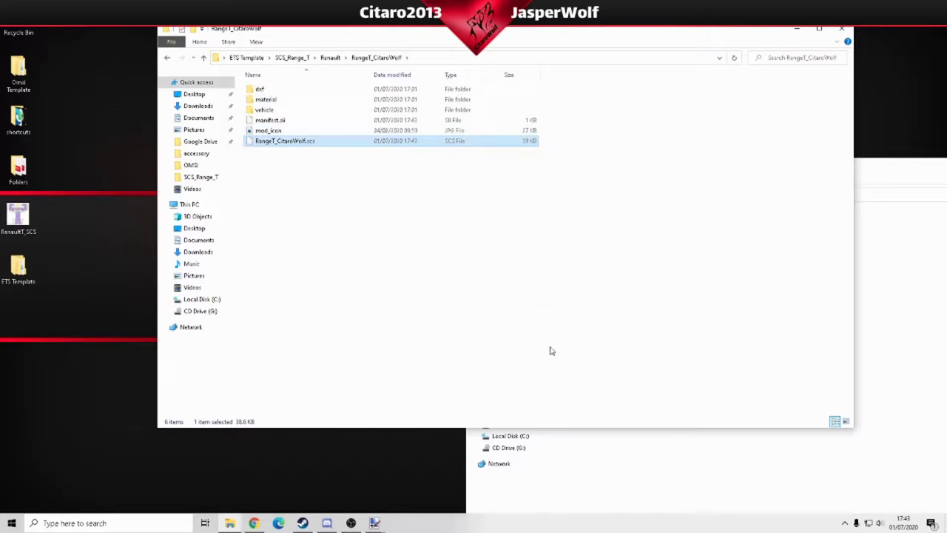
{"action": "left_click_drag", "start_coordinate": [892, 173], "coordinate": [656, 92]}
{"action": "left_click", "coordinate": [292, 174]}
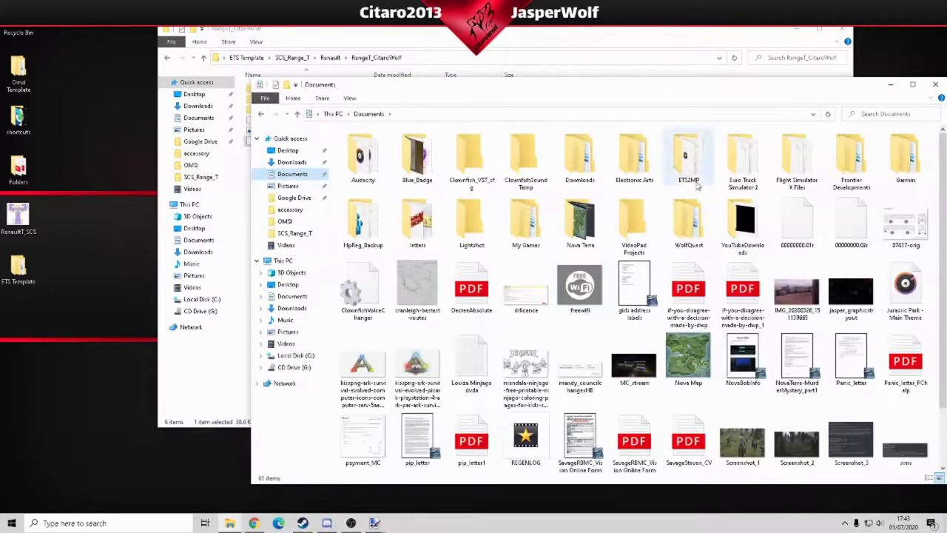
{"action": "double_click", "coordinate": [742, 151]}
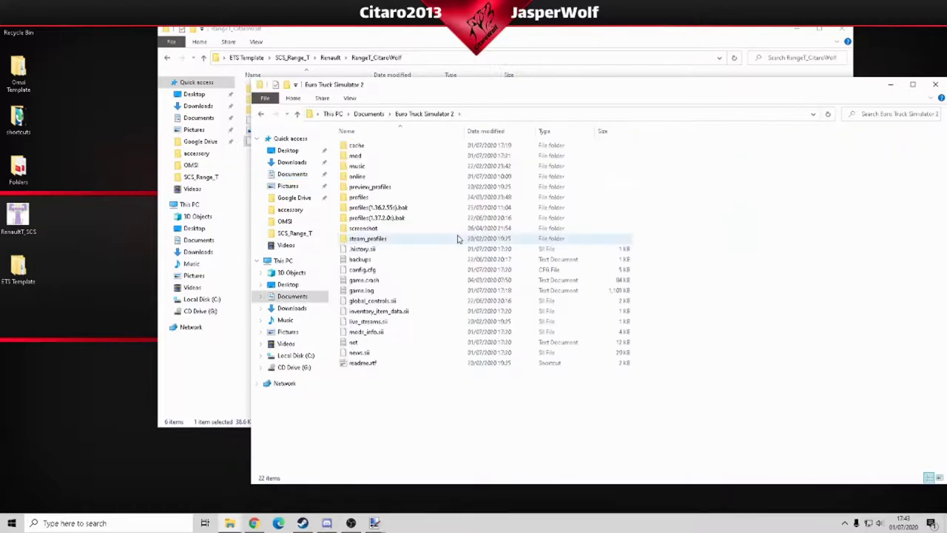
{"action": "double_click", "coordinate": [378, 157]}
{"action": "left_click_drag", "start_coordinate": [452, 89], "coordinate": [551, 137]}
Copy RangeT_CitaroWolf.scs from the RangeT_CitaroWolf folder into the Euro Truck Simulator 2 mod folder
{"action": "right_click", "coordinate": [275, 142]}
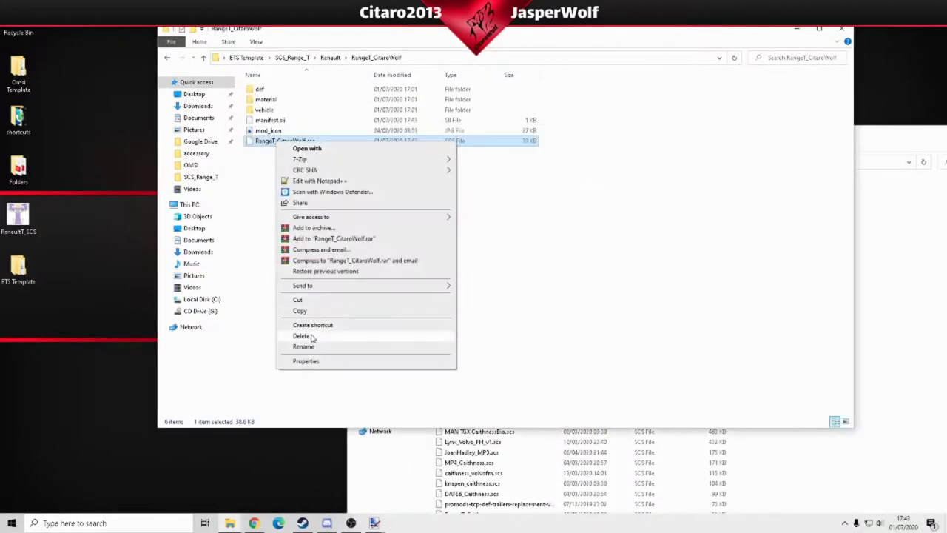
{"action": "left_click", "coordinate": [313, 311]}
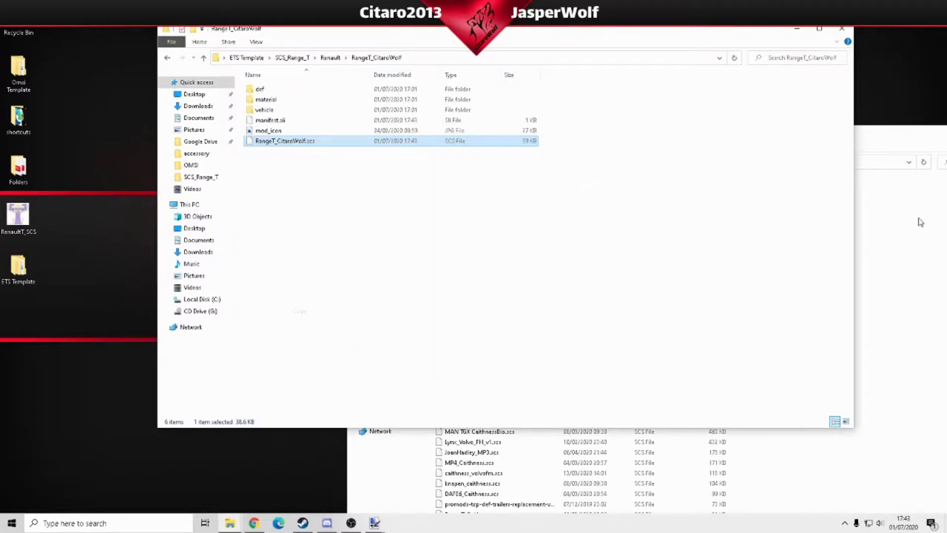
{"action": "left_click", "coordinate": [932, 219]}
{"action": "right_click", "coordinate": [890, 233]}
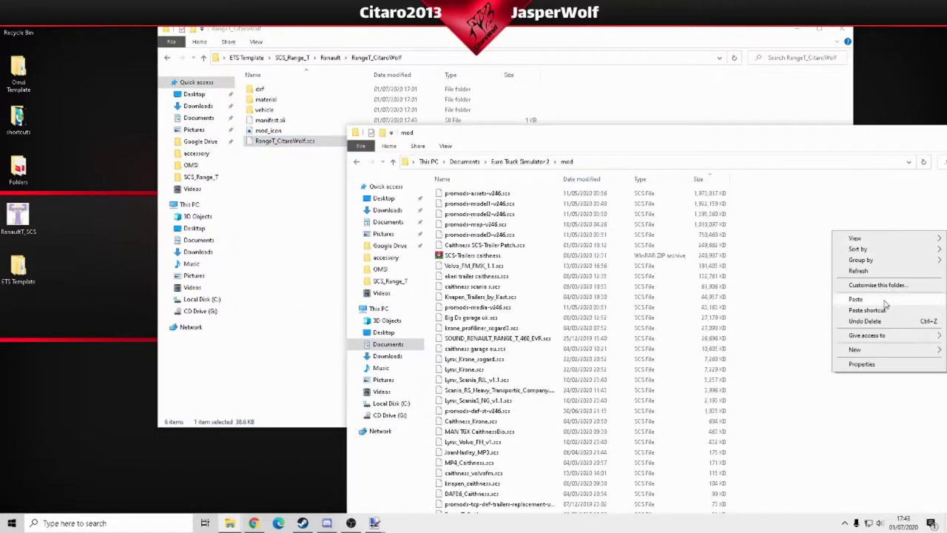
{"action": "left_click", "coordinate": [885, 300]}
{"action": "left_click_drag", "start_coordinate": [618, 148], "coordinate": [591, 90]}
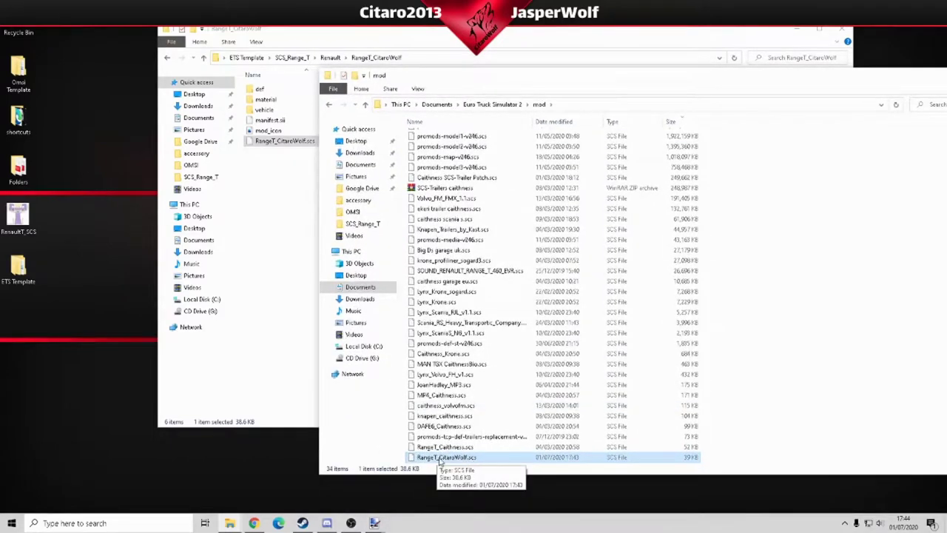
Minimize the RangeT_CitaroWolf and mod folder windows and switch to Euro Truck Simulator 2
{"action": "left_click", "coordinate": [305, 326]}
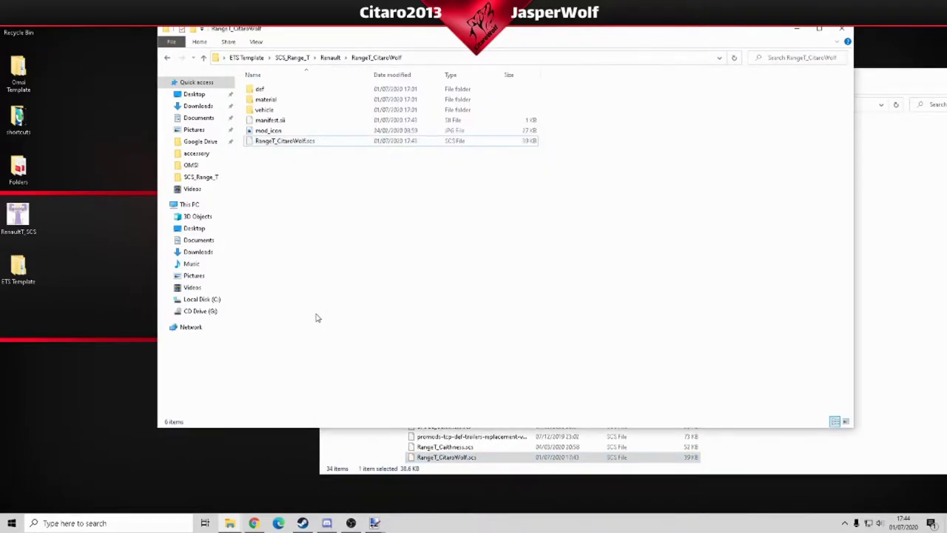
{"action": "left_click", "coordinate": [796, 30]}
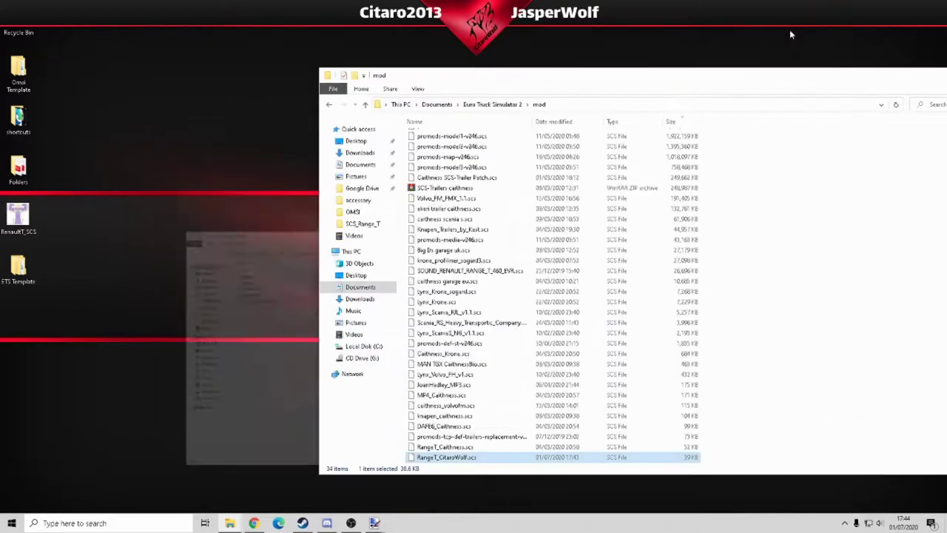
{"action": "left_click_drag", "start_coordinate": [801, 74], "coordinate": [790, 50]}
{"action": "left_click", "coordinate": [787, 49]}
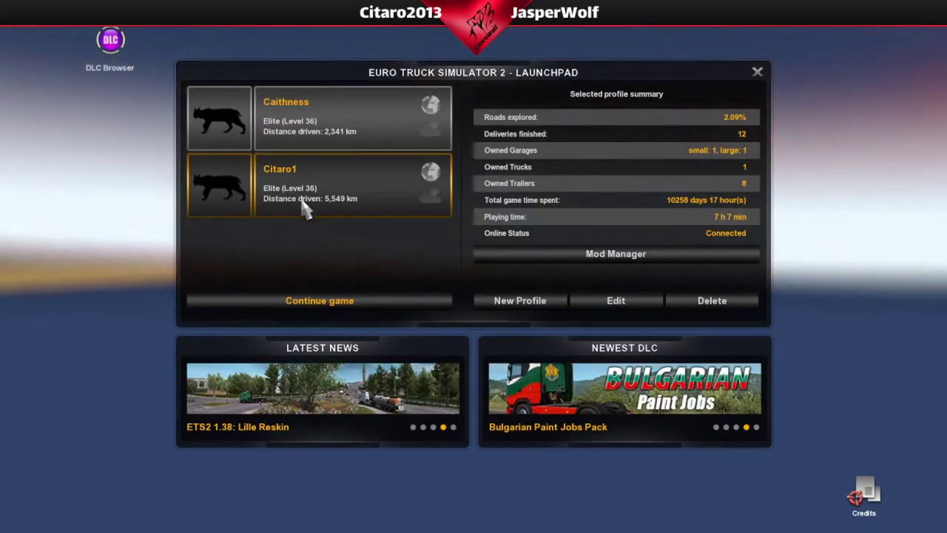
Activate the CitaroWolf_RangeT mod for the selected profile in Mod Manager, confirm the changes and continue the game
{"action": "left_click", "coordinate": [554, 255]}
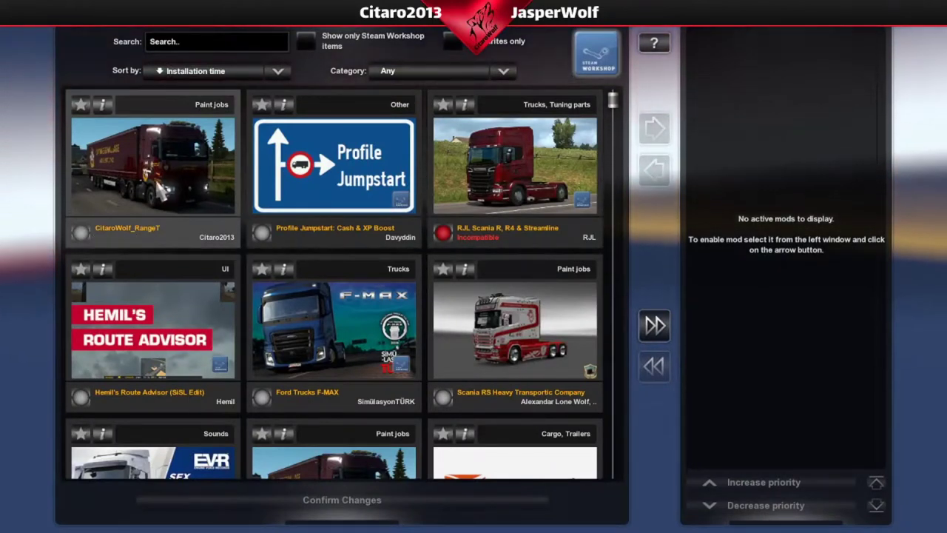
{"action": "left_click", "coordinate": [158, 191]}
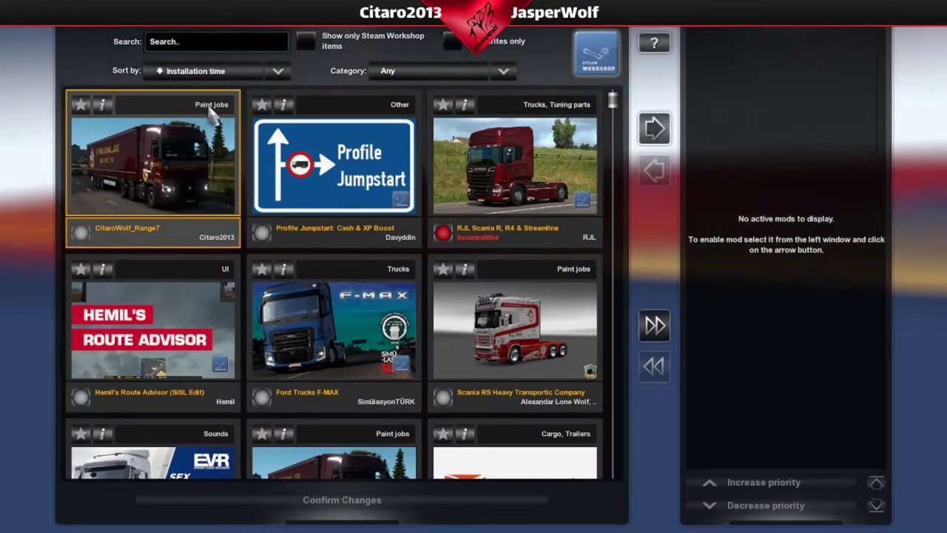
{"action": "double_click", "coordinate": [151, 193]}
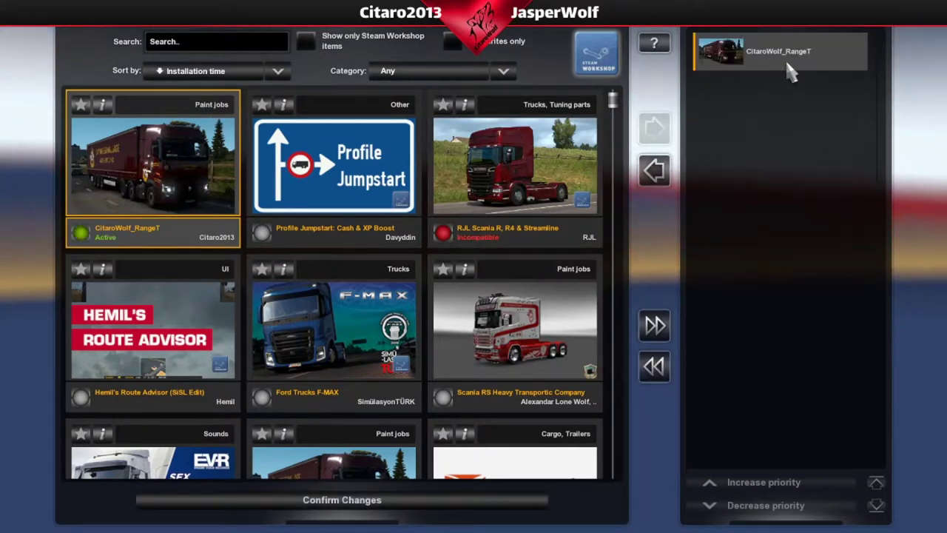
{"action": "left_click", "coordinate": [366, 501]}
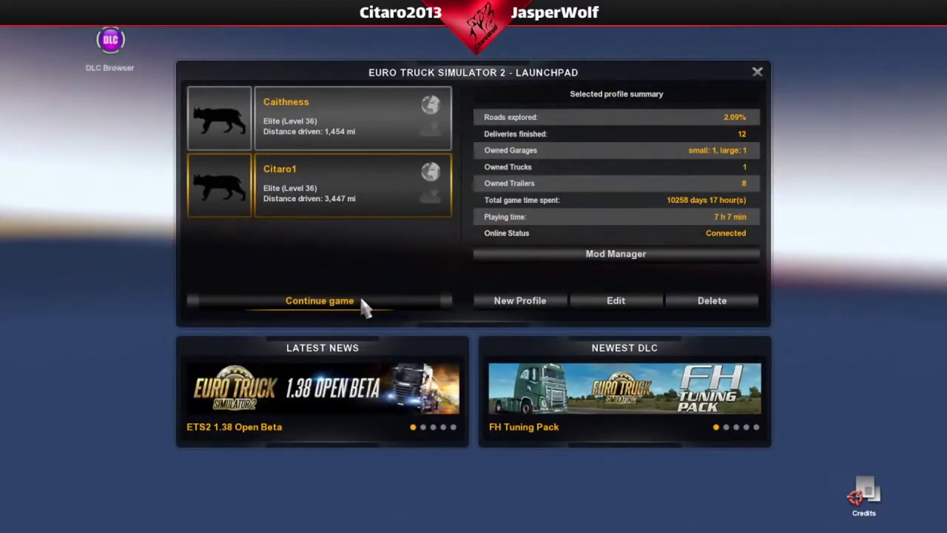
{"action": "left_click", "coordinate": [319, 302]}
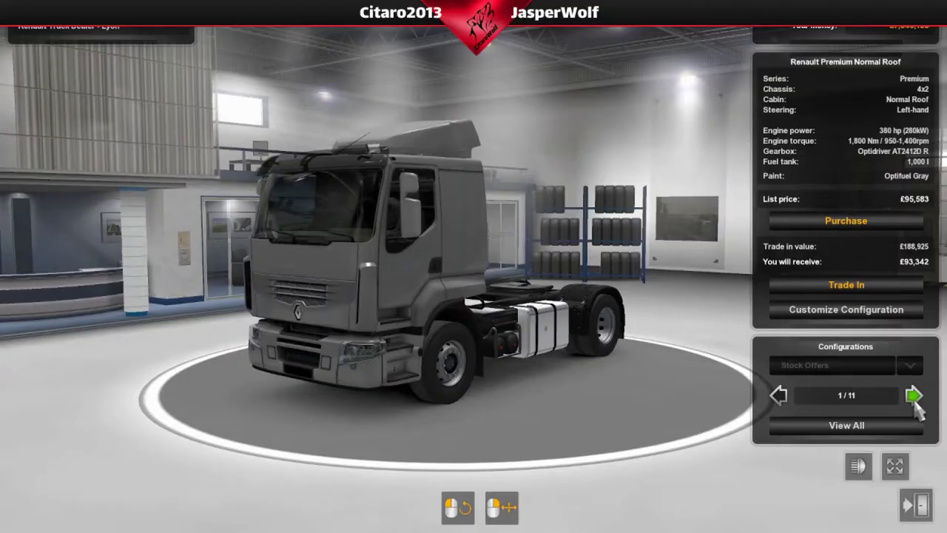
Choose the Renault T Sleeper at the truck dealer and customize it with the High Sleeper cabin
{"action": "left_click", "coordinate": [914, 398]}
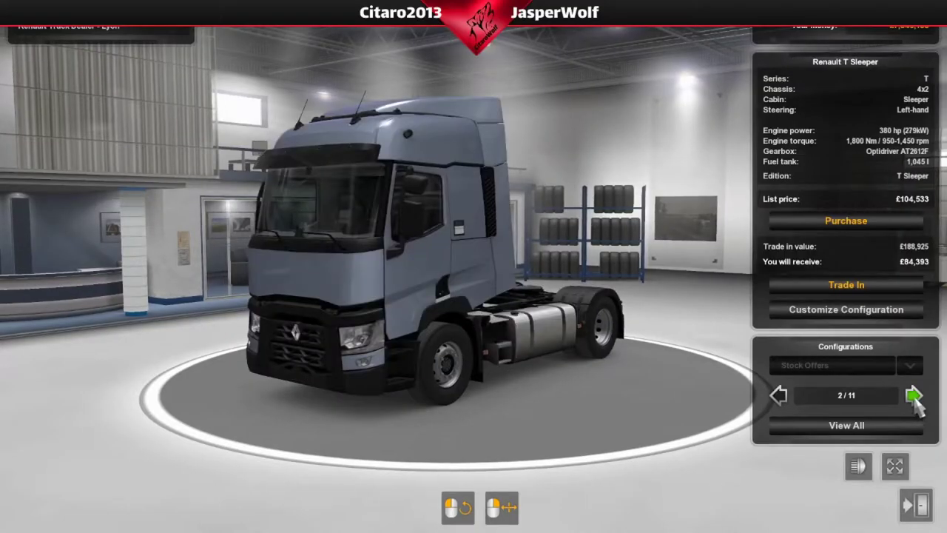
{"action": "left_click", "coordinate": [846, 309]}
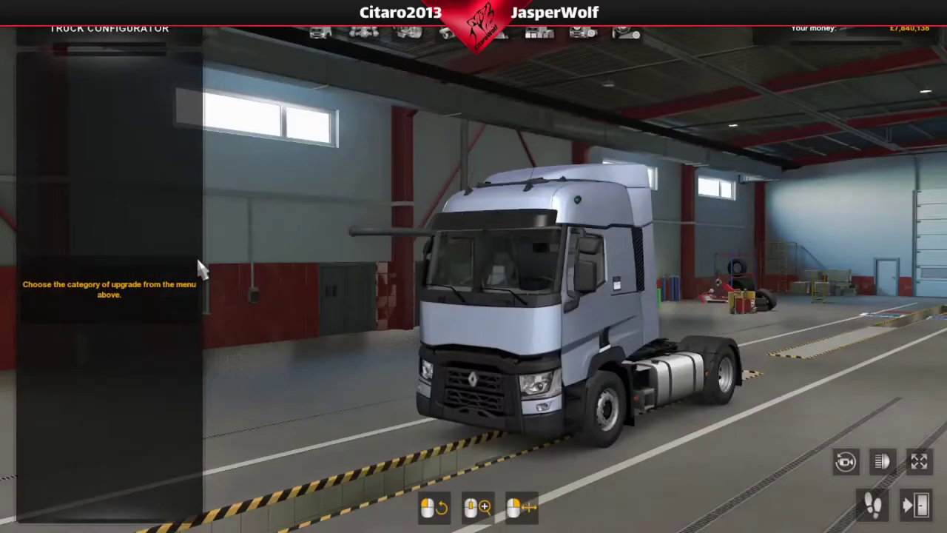
{"action": "left_click", "coordinate": [320, 33]}
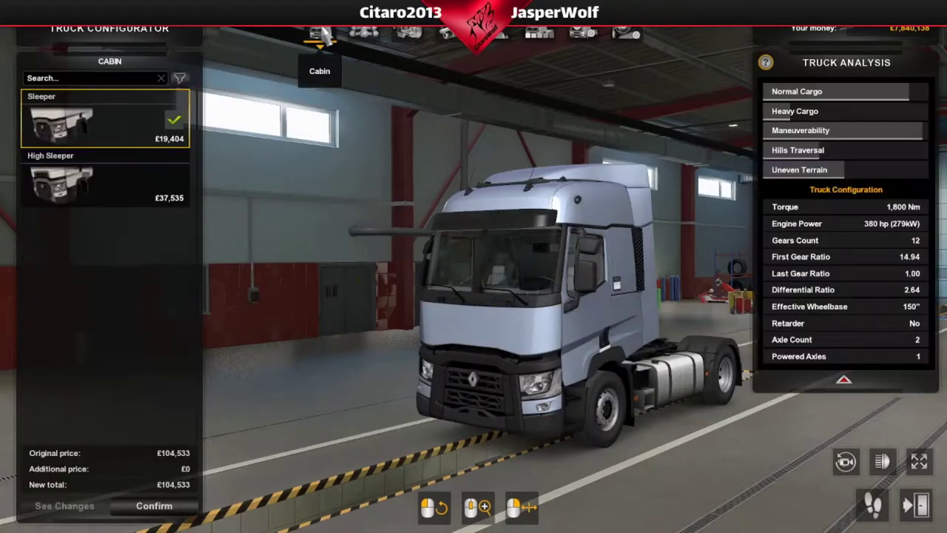
{"action": "left_click", "coordinate": [98, 185]}
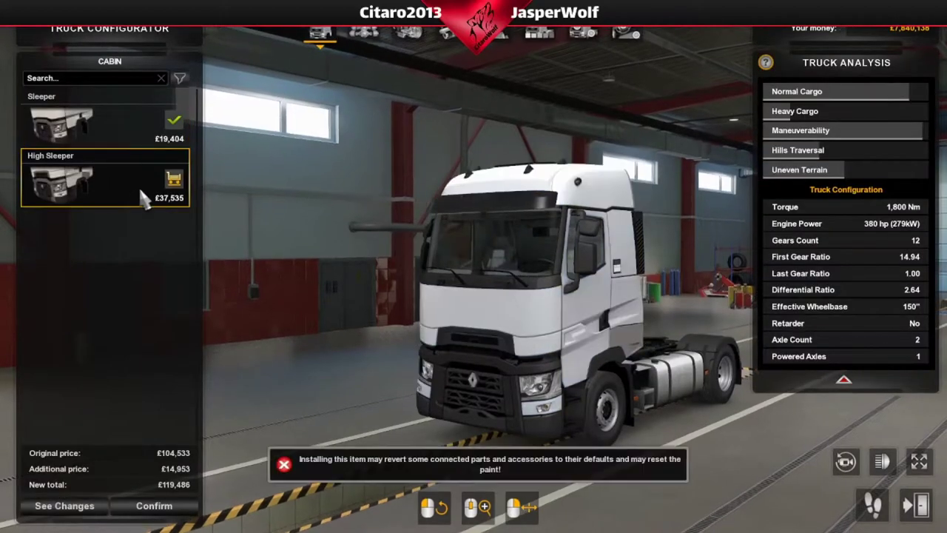
Apply the CitaroWolf paint job to the Renault T and inspect the truck's side
{"action": "left_click", "coordinate": [538, 34]}
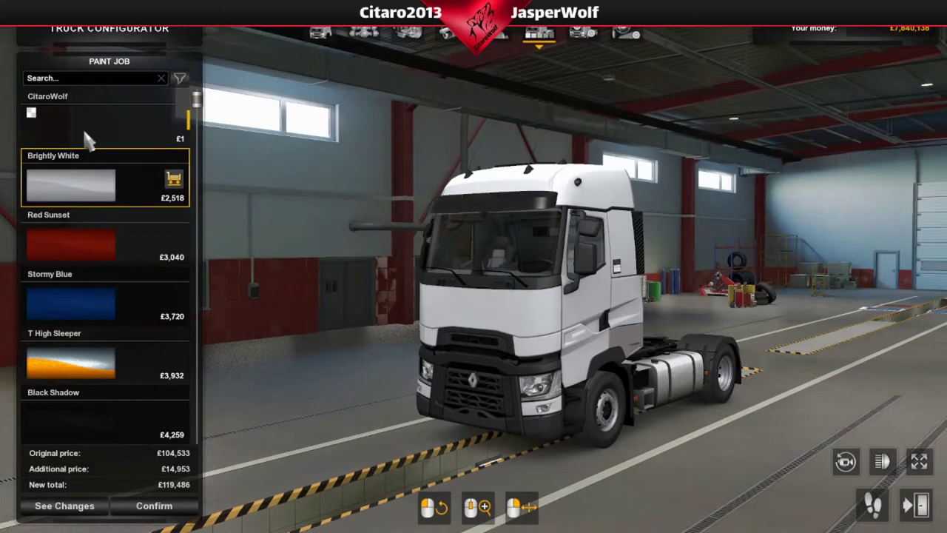
{"action": "left_click", "coordinate": [84, 111]}
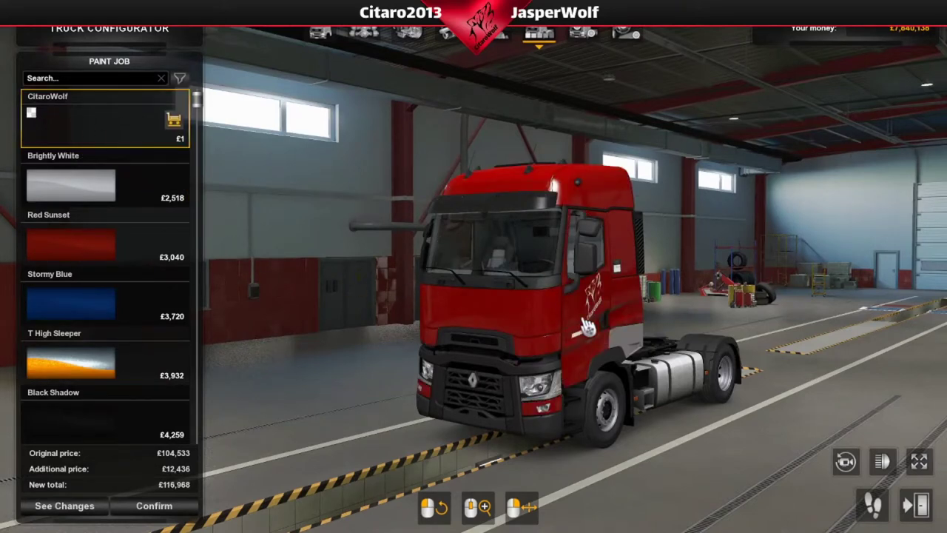
{"action": "left_click_drag", "start_coordinate": [674, 356], "coordinate": [772, 397]}
Fit the Paint roof deflector and the Paint & Plastic front fender on the truck
{"action": "left_click", "coordinate": [583, 32]}
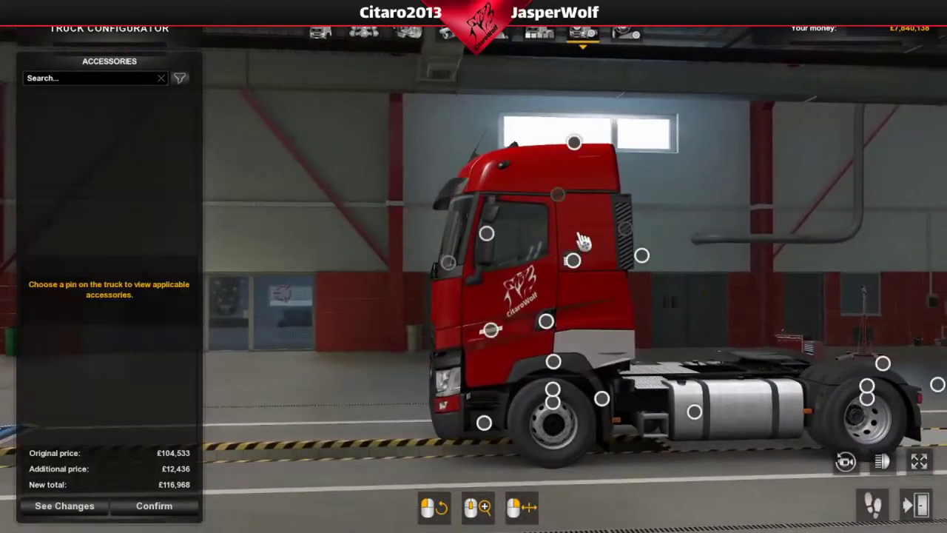
{"action": "left_click", "coordinate": [574, 143]}
{"action": "left_click", "coordinate": [130, 128]}
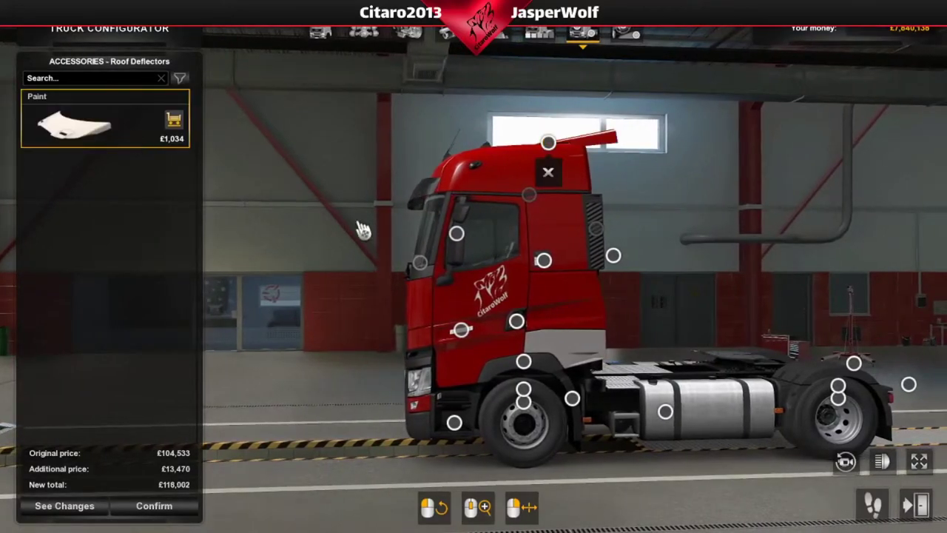
{"action": "left_click", "coordinate": [527, 368]}
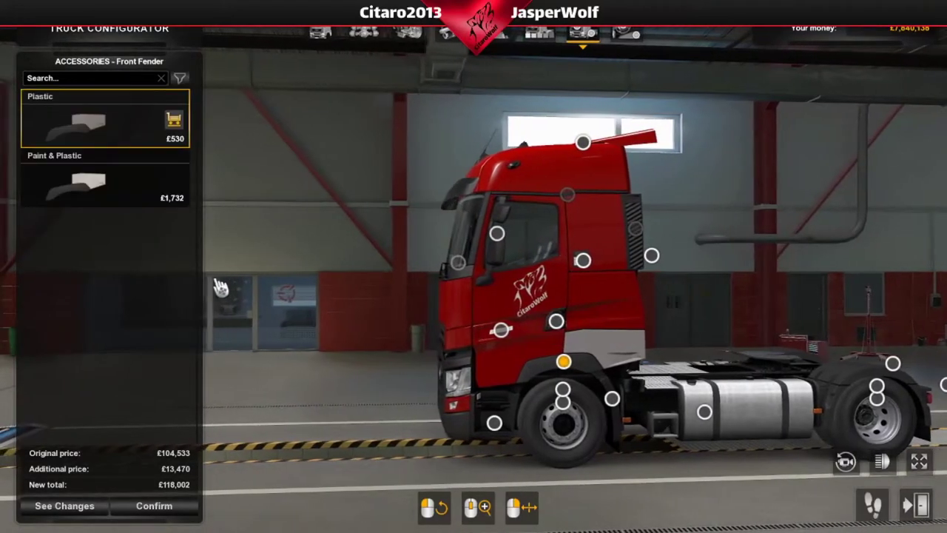
{"action": "left_click", "coordinate": [113, 178]}
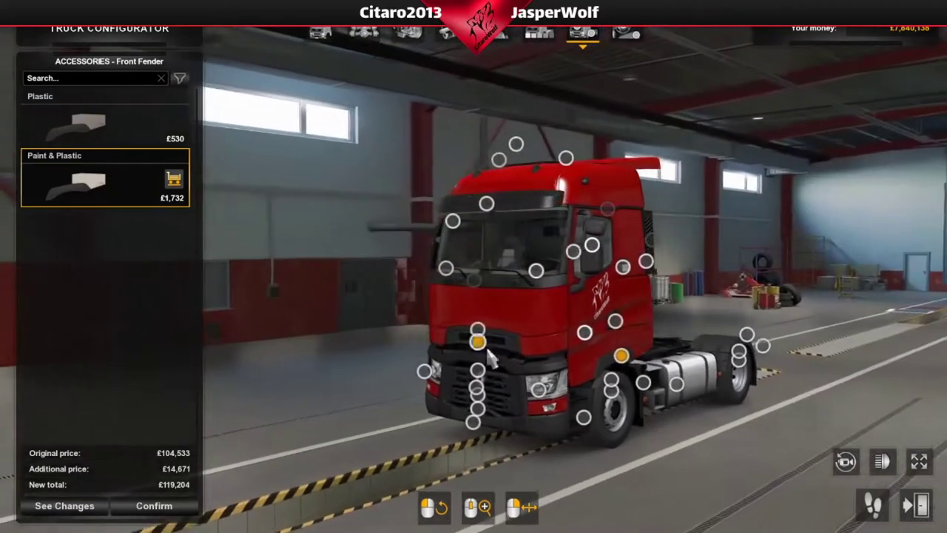
Fit the Paint & Plastic front bumper and the Paint version of the front mask bottom
{"action": "left_click", "coordinate": [475, 422]}
{"action": "left_click", "coordinate": [554, 409]}
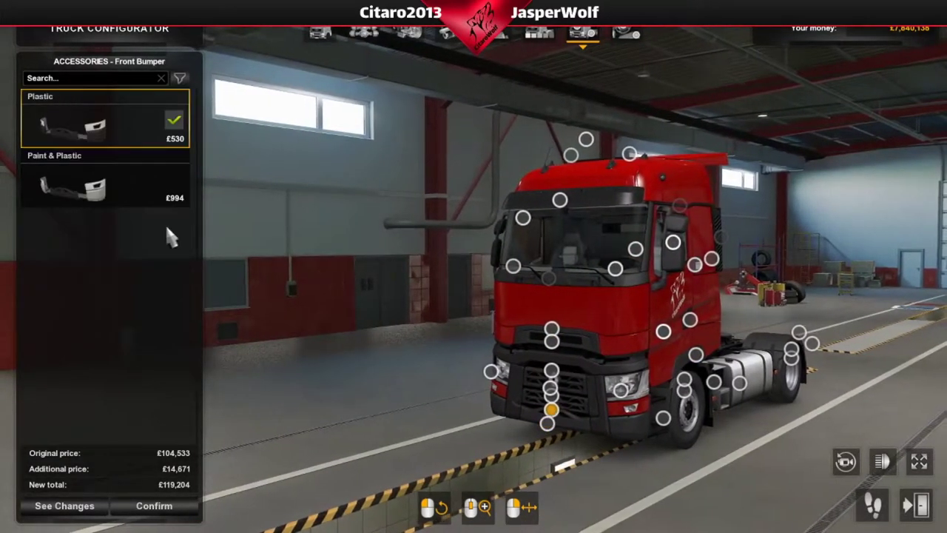
{"action": "left_click", "coordinate": [107, 182]}
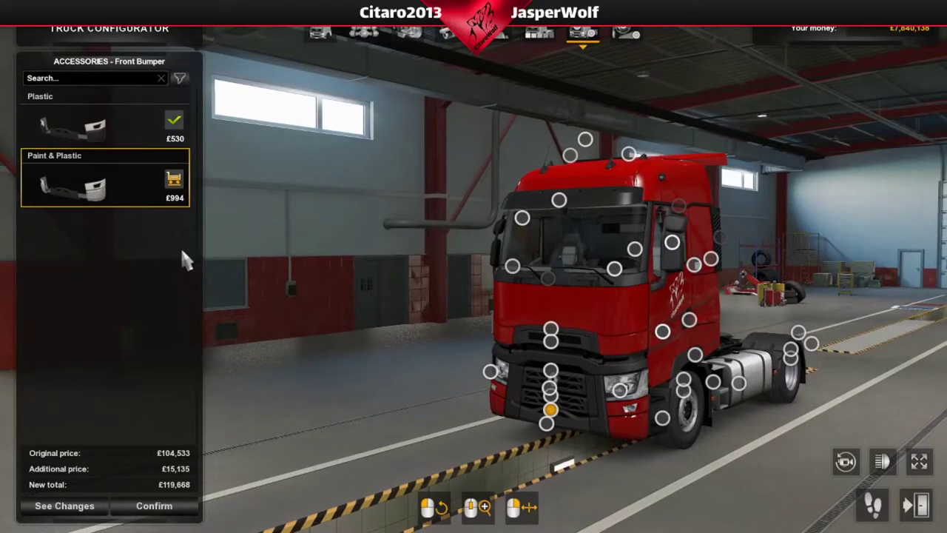
{"action": "left_click", "coordinate": [559, 377]}
{"action": "left_click", "coordinate": [115, 249]}
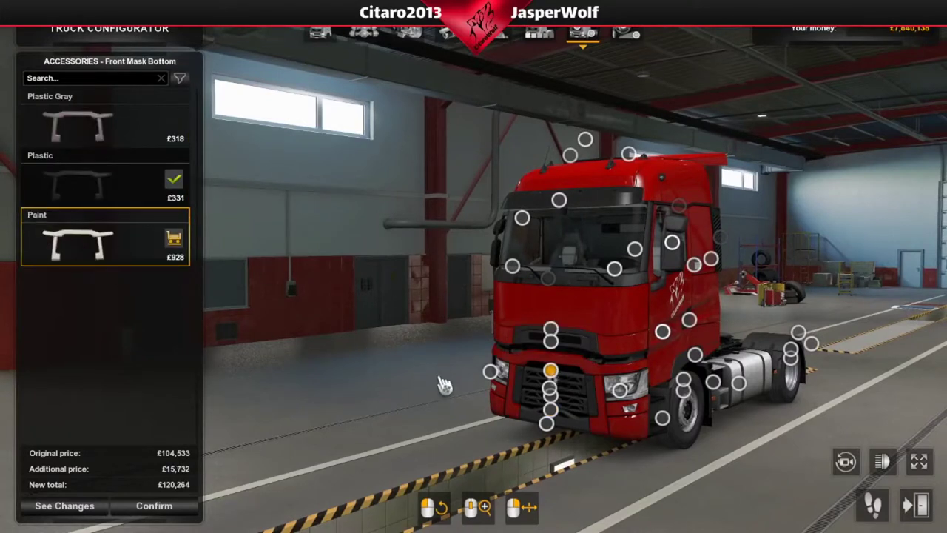
Check the front grille options and fit the Paint version of the front mask
{"action": "left_click", "coordinate": [551, 340]}
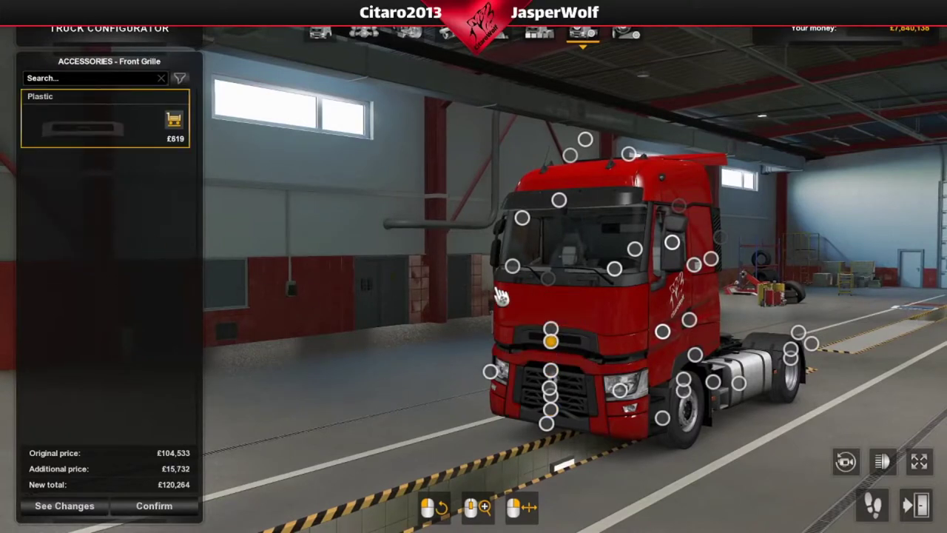
{"action": "left_click", "coordinate": [551, 328]}
{"action": "left_click", "coordinate": [76, 256]}
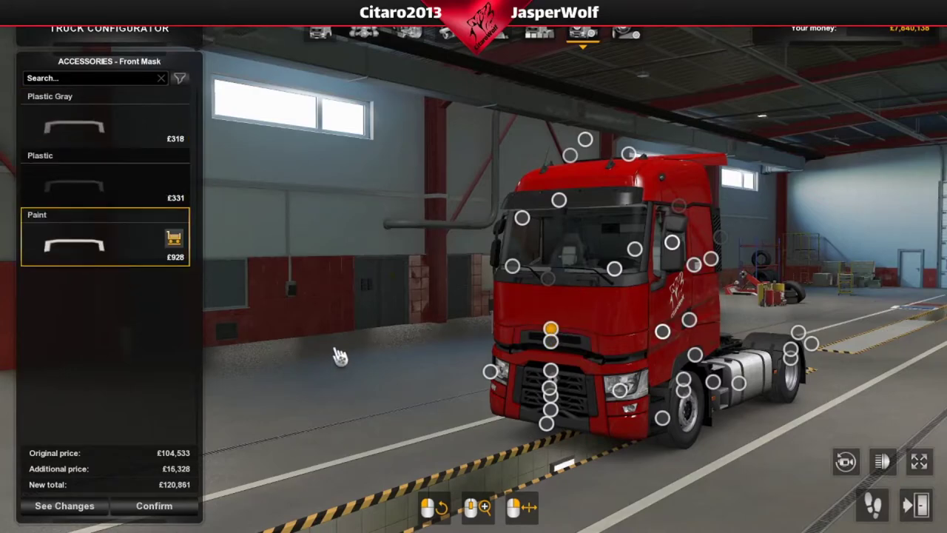
Fit the Paint & Plastic Gray Cover sideskirts on the truck
{"action": "left_click_drag", "start_coordinate": [339, 356], "coordinate": [518, 362]}
{"action": "left_click_drag", "start_coordinate": [666, 344], "coordinate": [783, 307]}
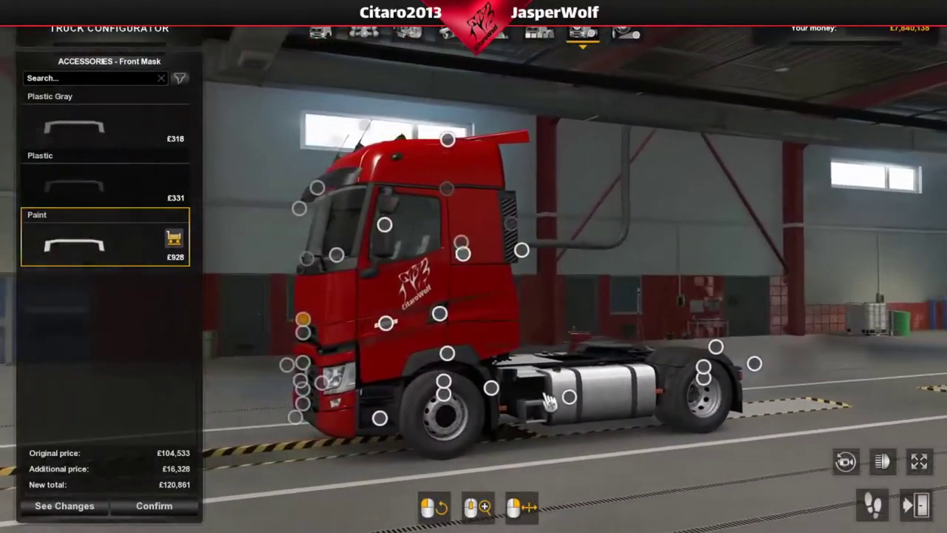
{"action": "left_click", "coordinate": [576, 397]}
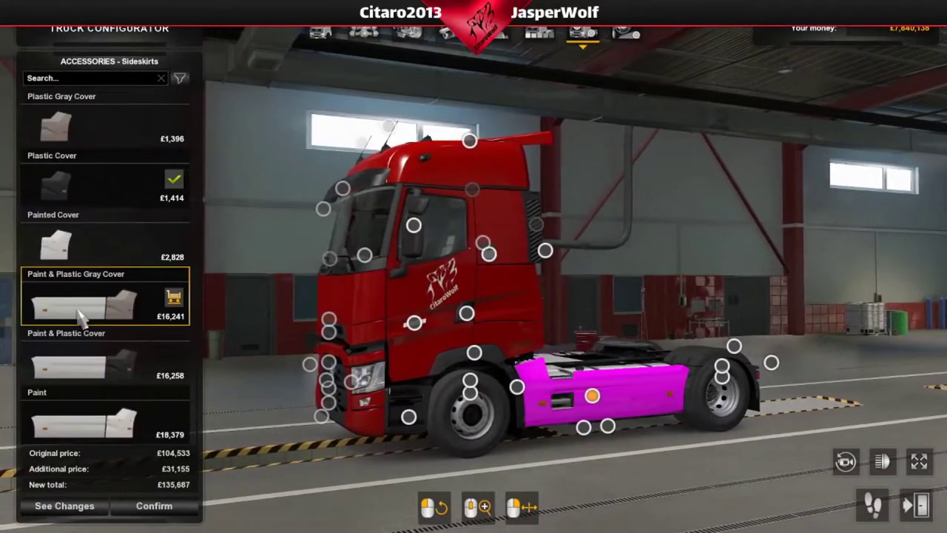